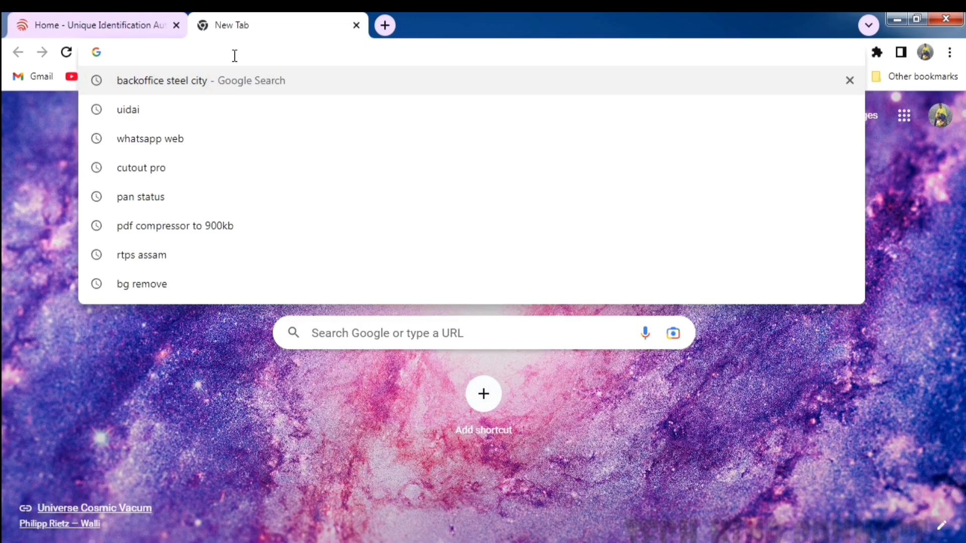
- Search the web for "login manager" and open the Login Manager - NSDL result
type("LOG")
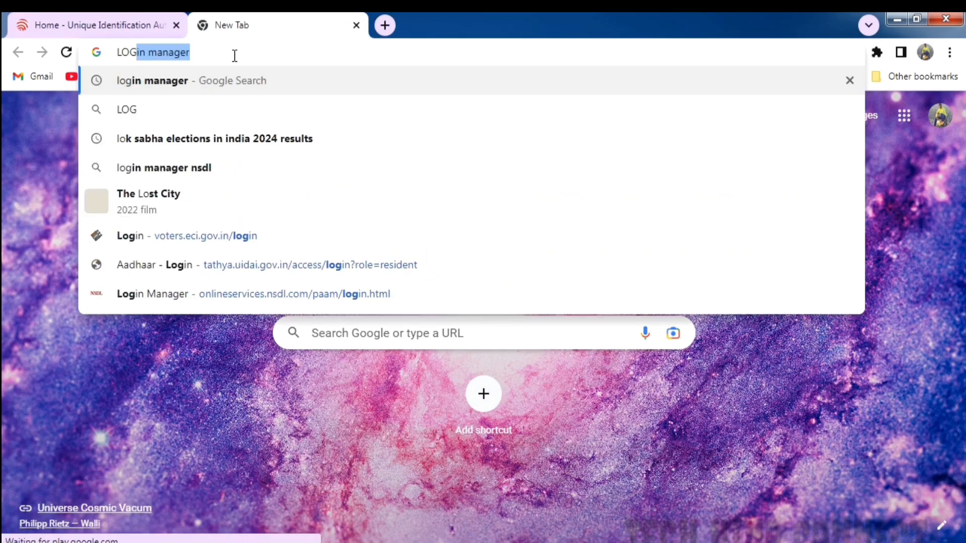
type("IN MANA")
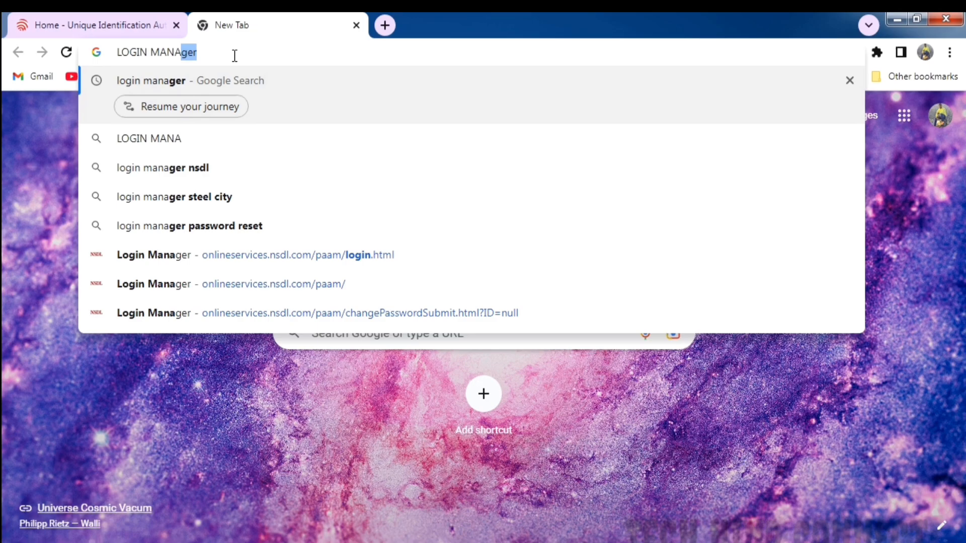
key("Return")
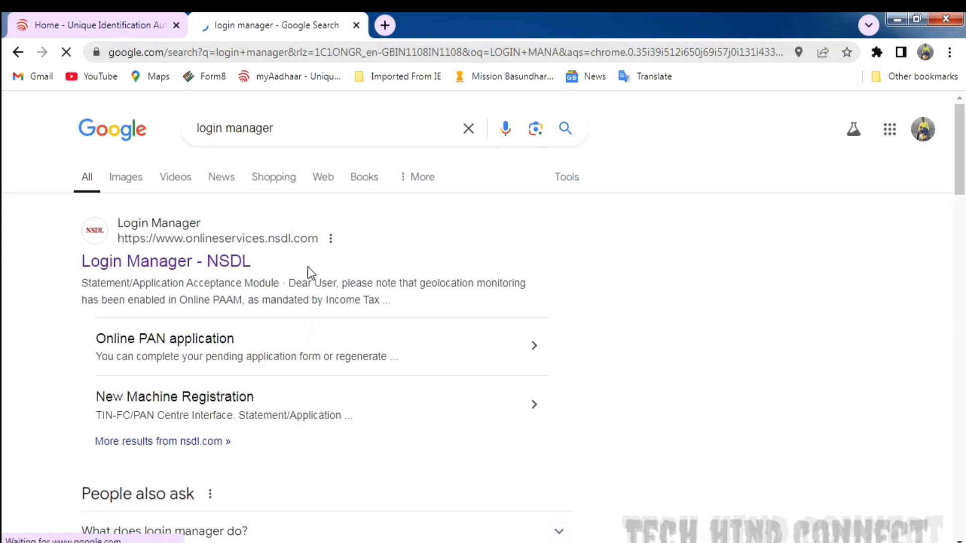
left_click(177, 266)
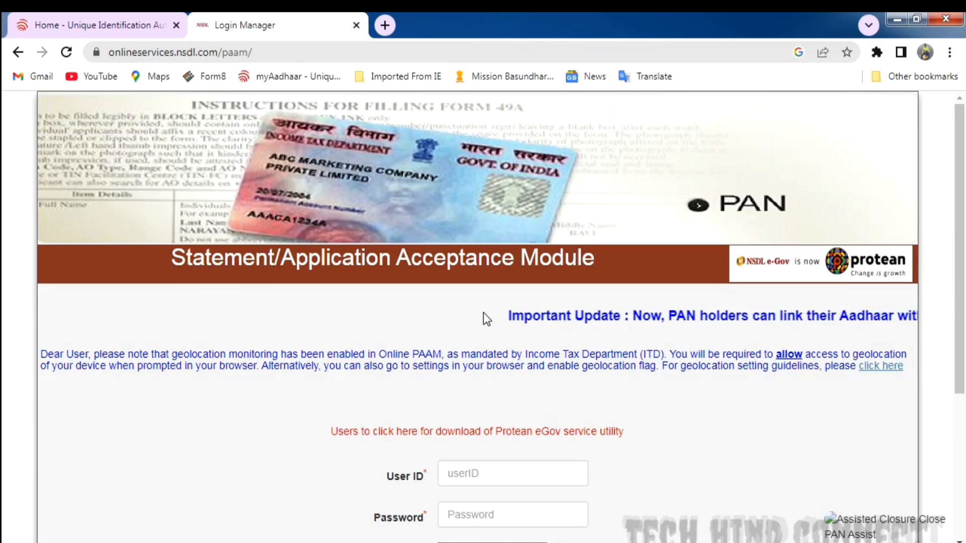
- Sign in to the Statement/Application Acceptance Module with the user ID, account password and captcha text
scroll(539, 312, "down", 3)
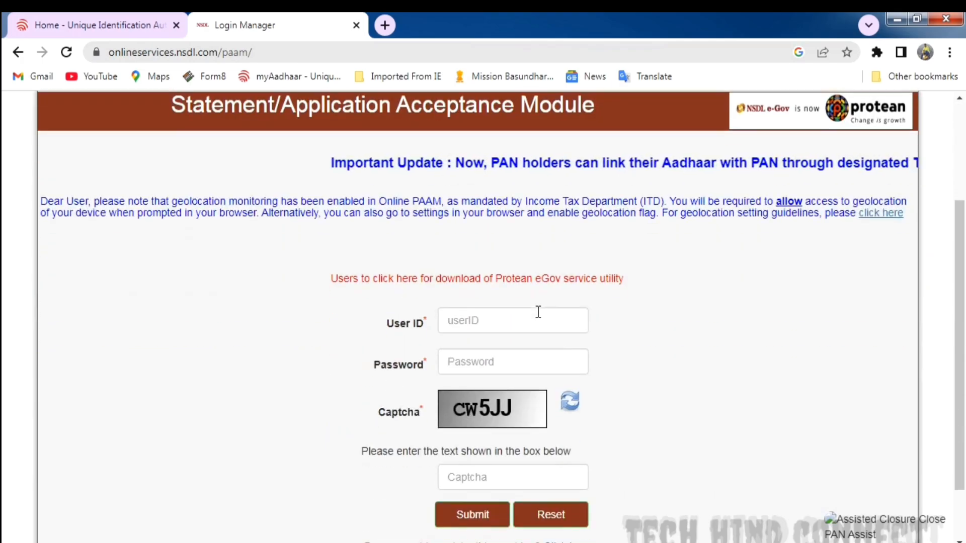
left_click(491, 317)
type("970")
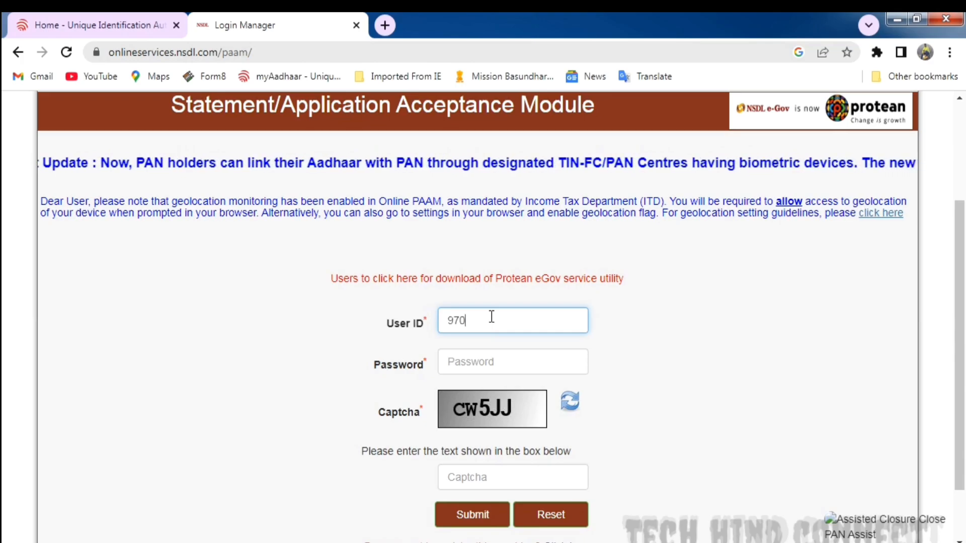
type("7???")
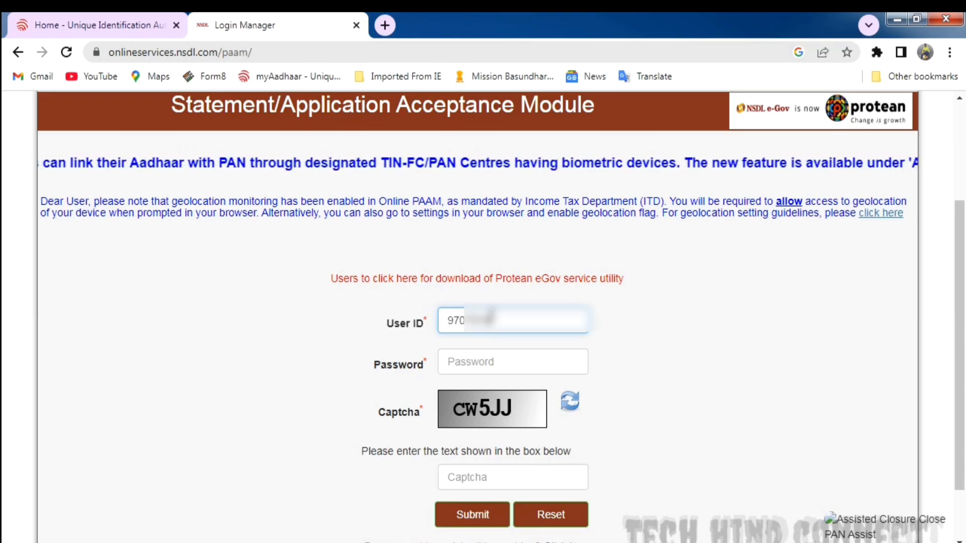
left_click(493, 352)
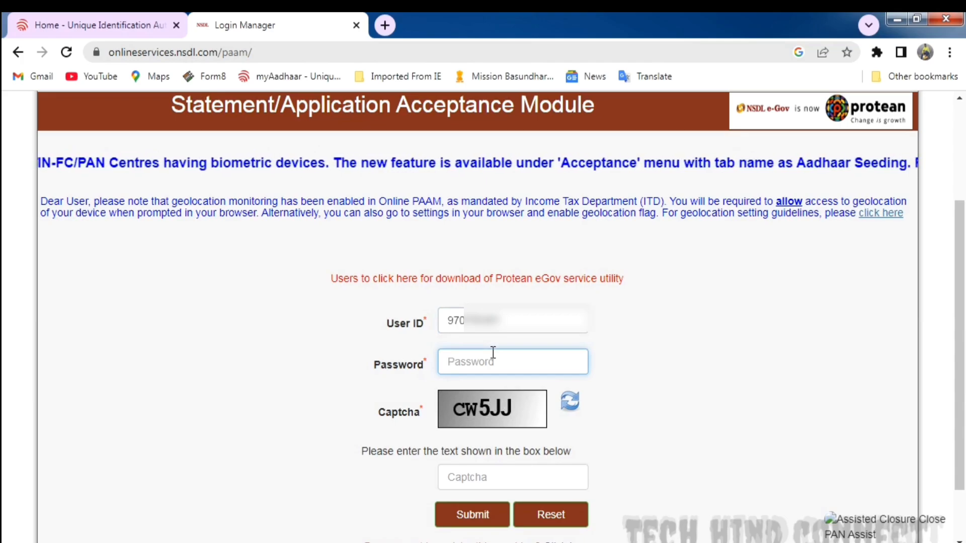
type("?")
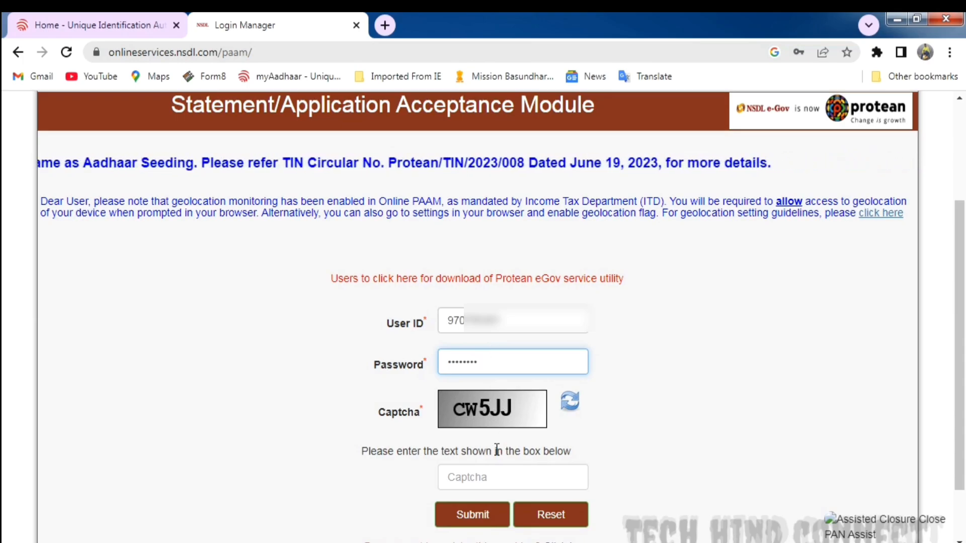
left_click(485, 473)
type("CW5JJ")
scroll(484, 473, "down", 1)
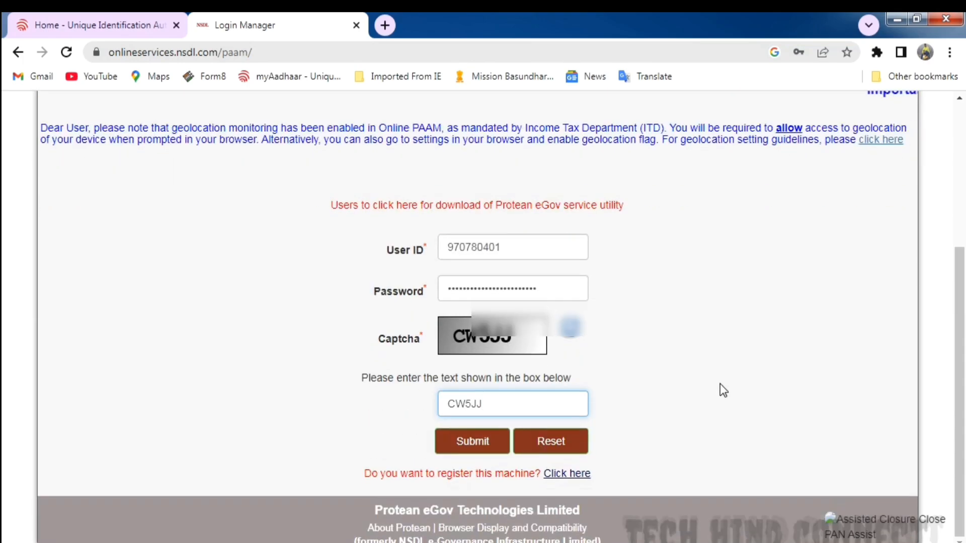
left_click(481, 444)
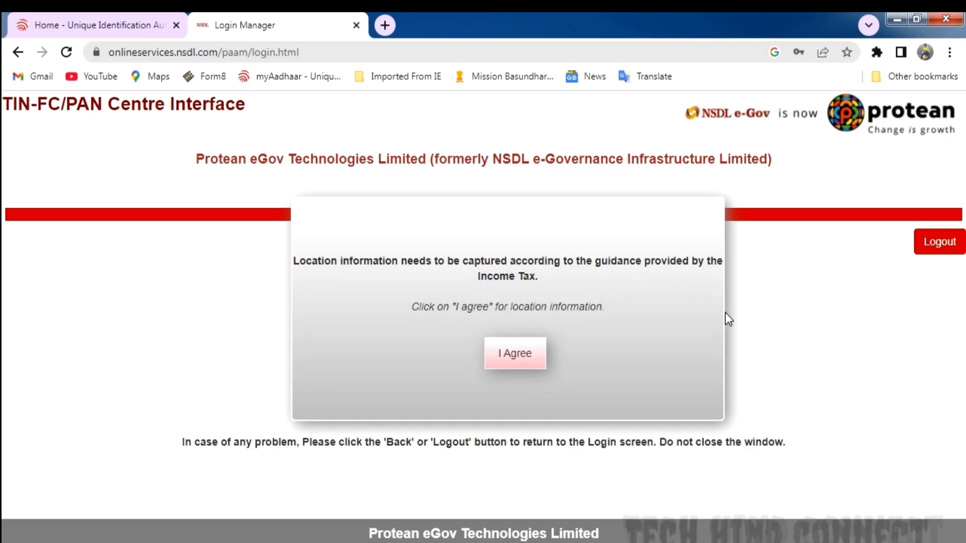
- Agree to the location capture and complete the OTP authentication using a code sent to the registered mobile number
left_click(517, 363)
left_click(421, 334)
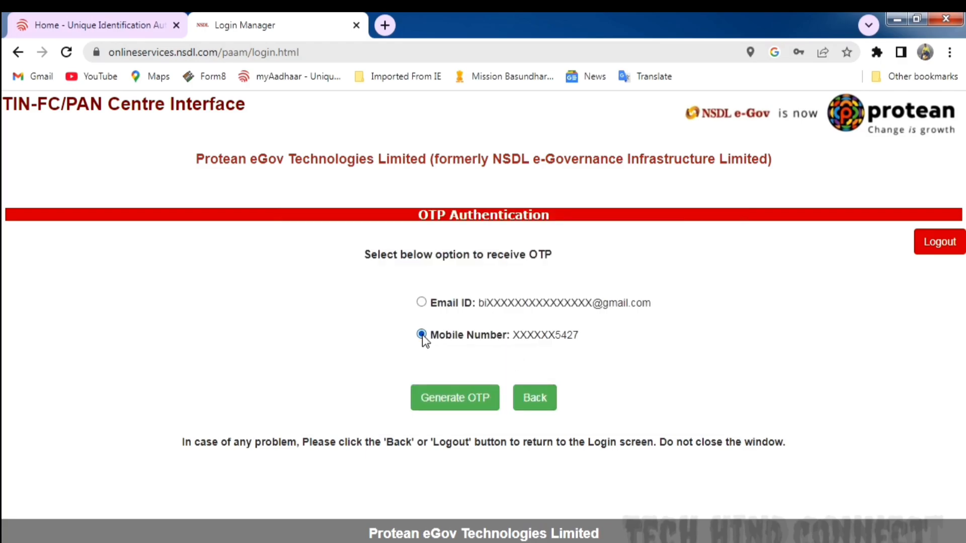
left_click(459, 399)
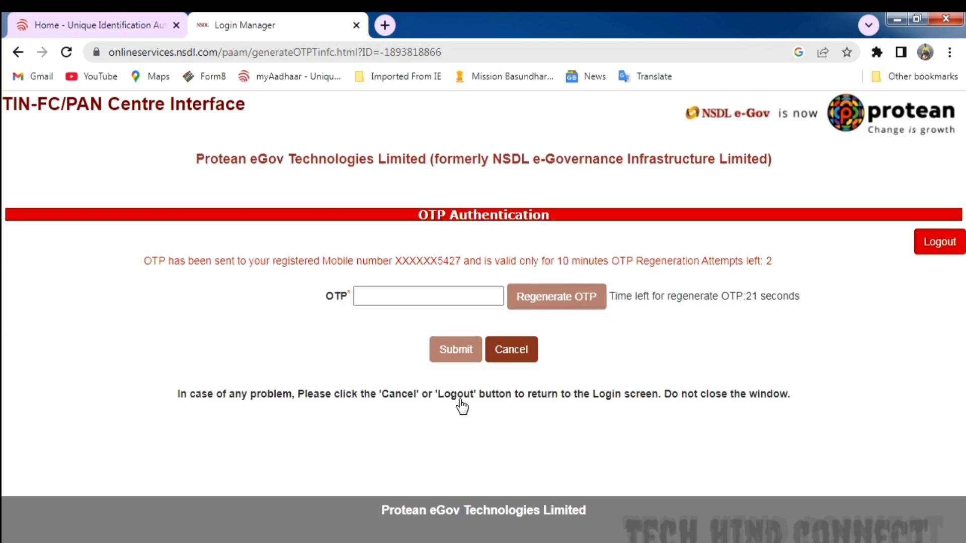
key("ctrl+v")
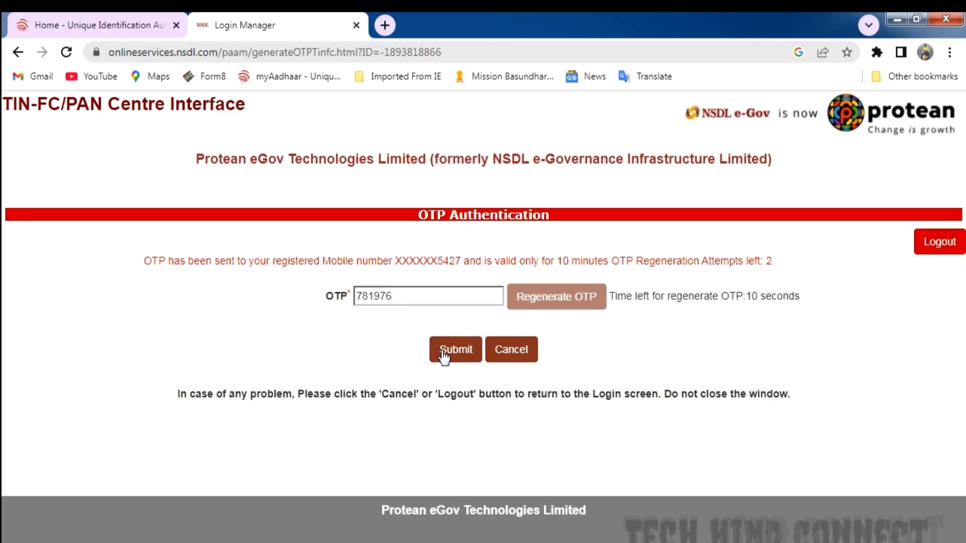
left_click(451, 354)
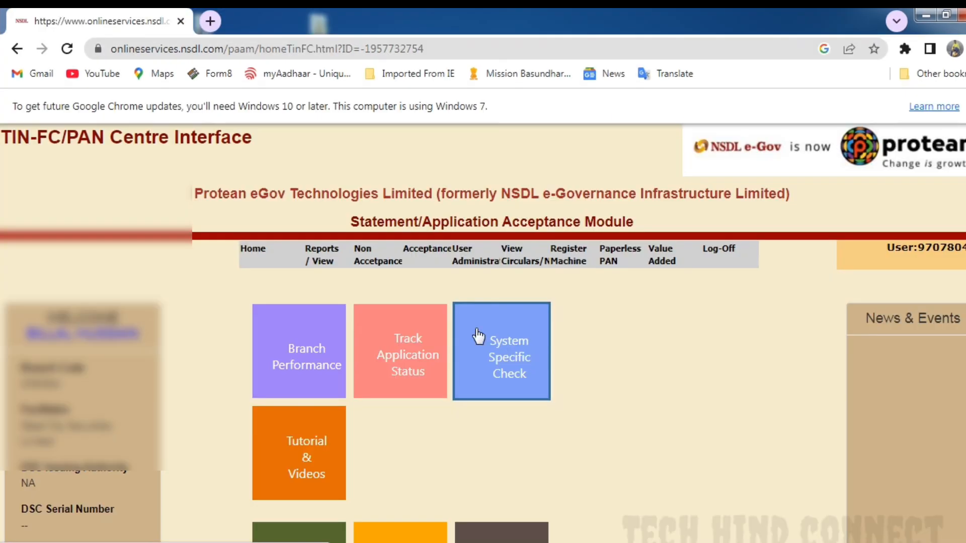
- Open a new Indian Citizen (Form 49A) acceptance application and set the category of applicant to Individual
mouse_move(420, 253)
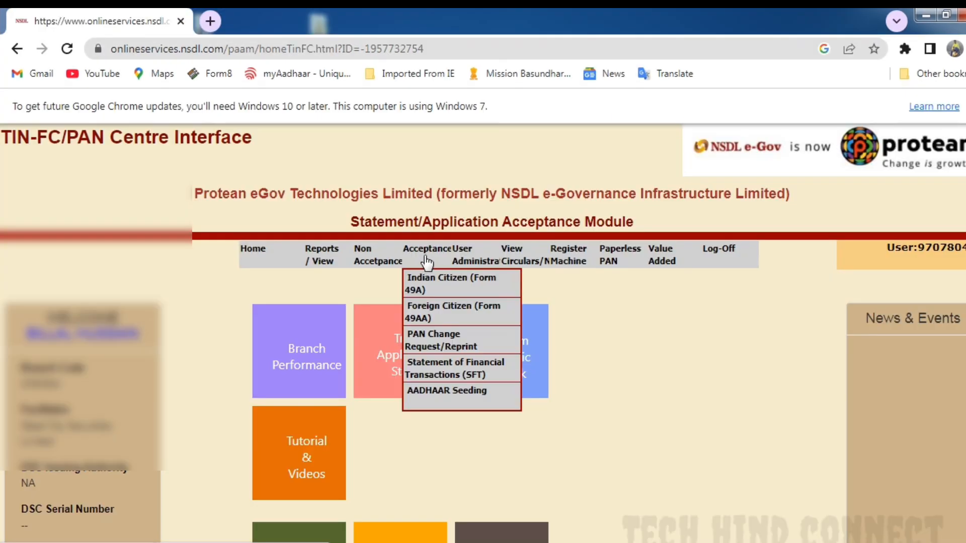
left_click(445, 289)
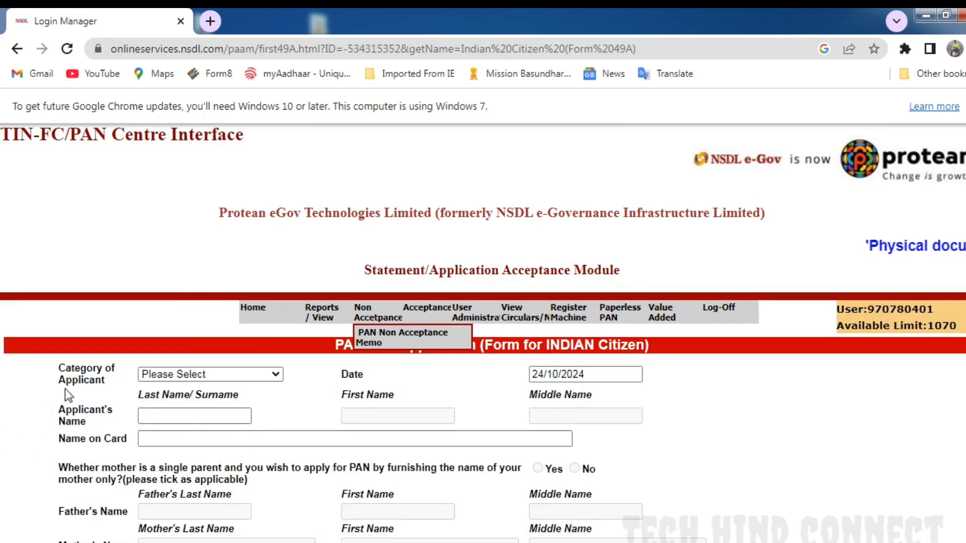
left_click(202, 374)
left_click(186, 401)
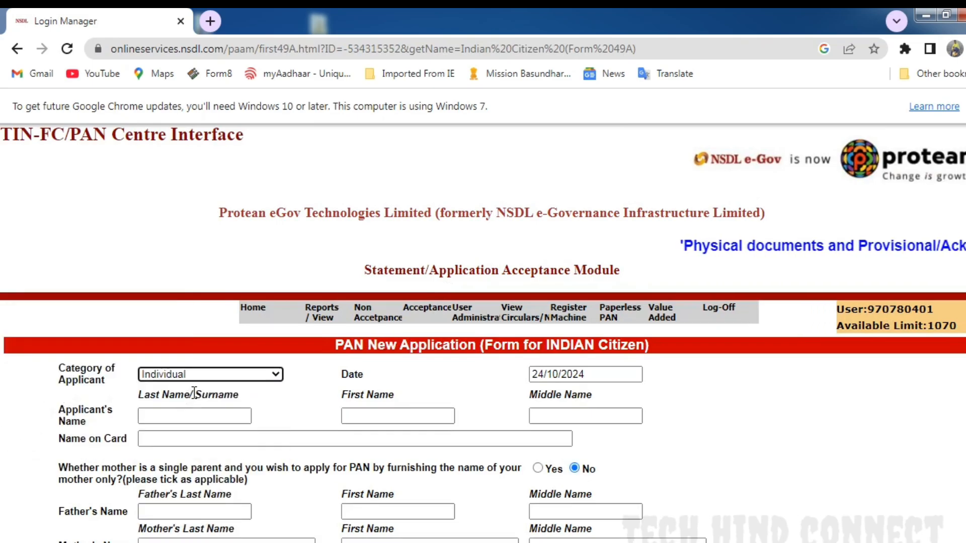
left_click(233, 372)
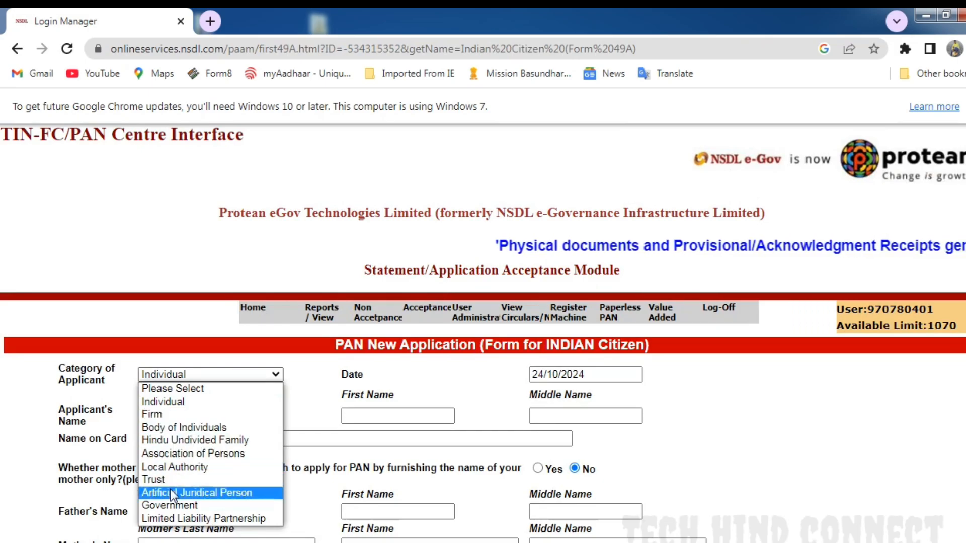
left_click(180, 403)
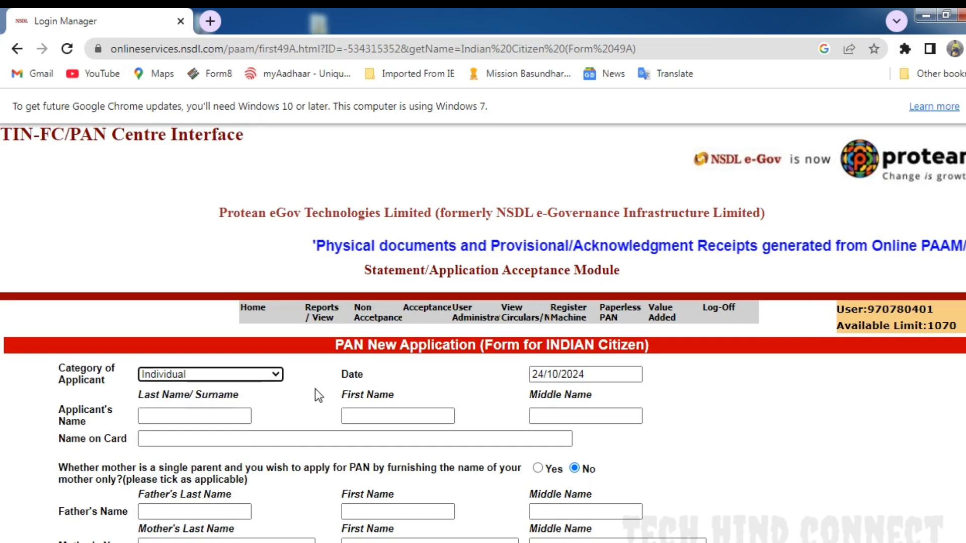
- Fill in the applicant's last name and first name, leaving the middle name empty
left_click(179, 415)
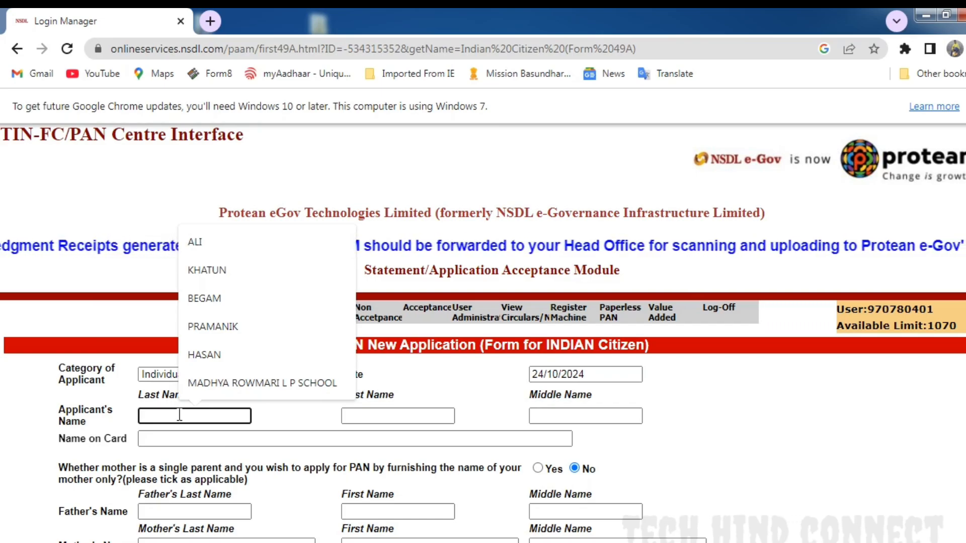
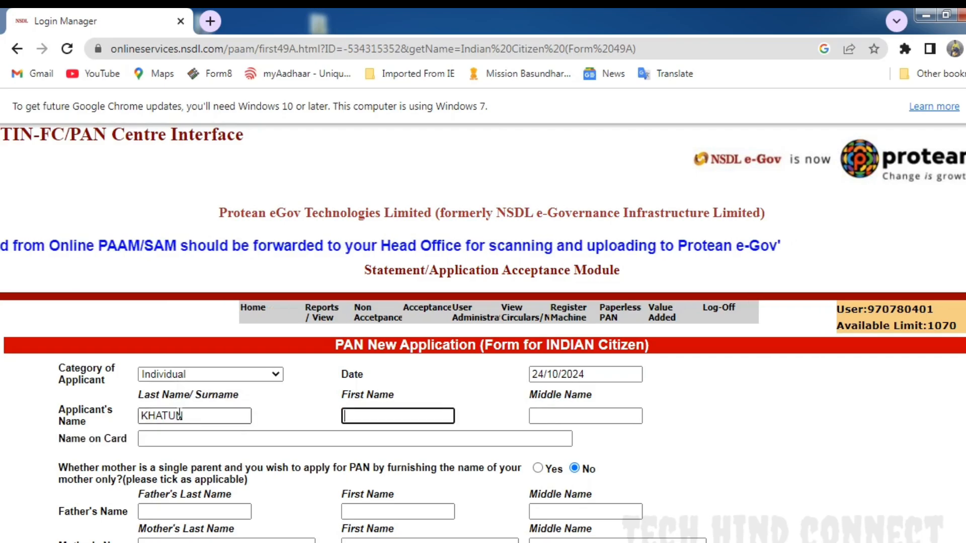
left_click(375, 416)
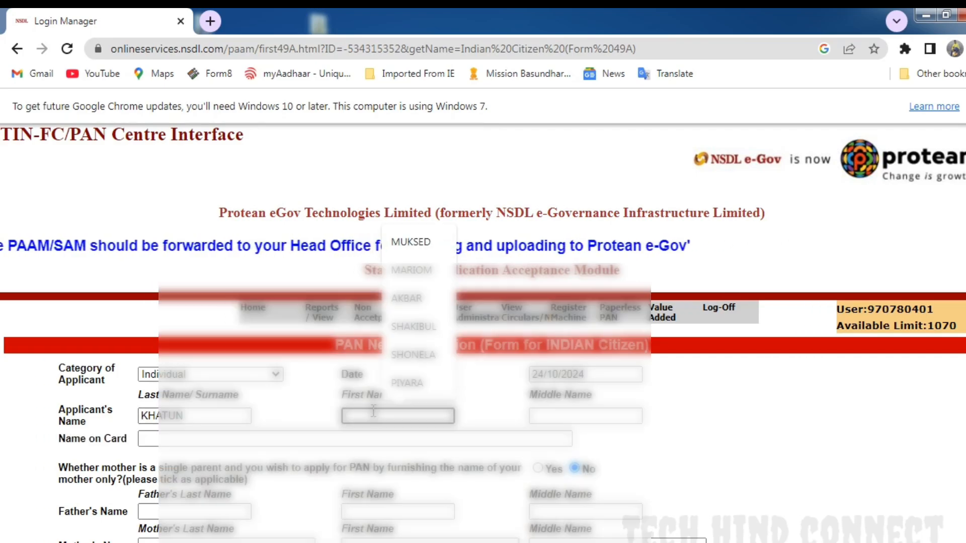
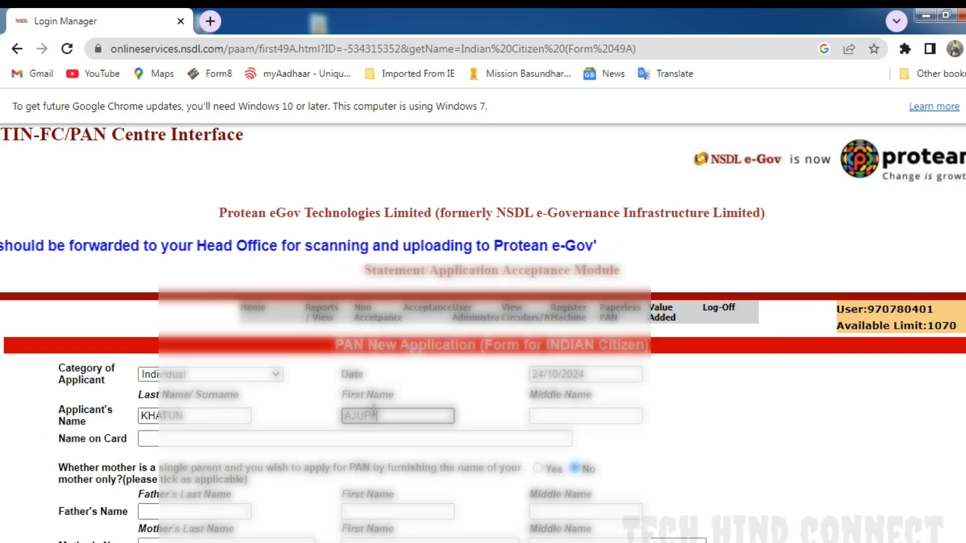
left_click(482, 371)
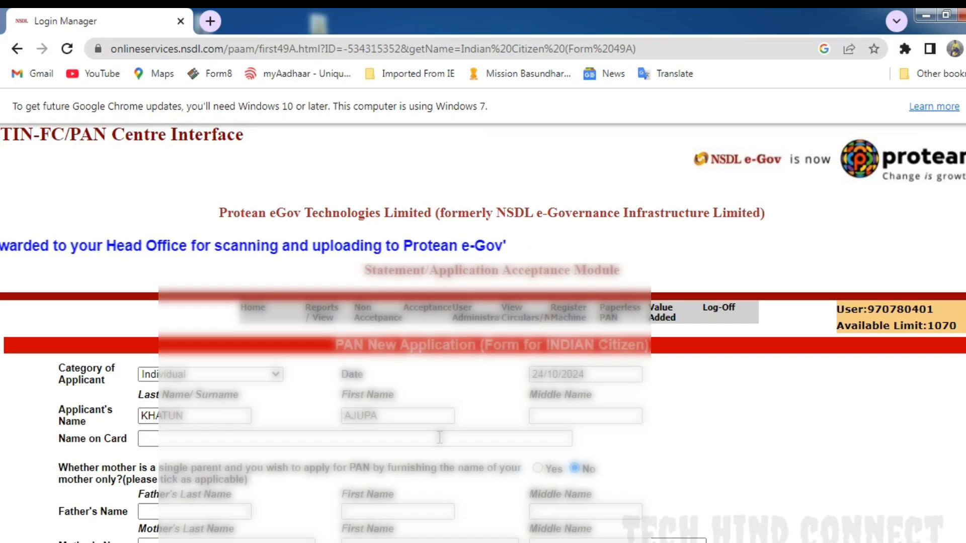
- Enter the applicant's full name, first name followed by surname, as the name on card
scroll(171, 414, "down", 1)
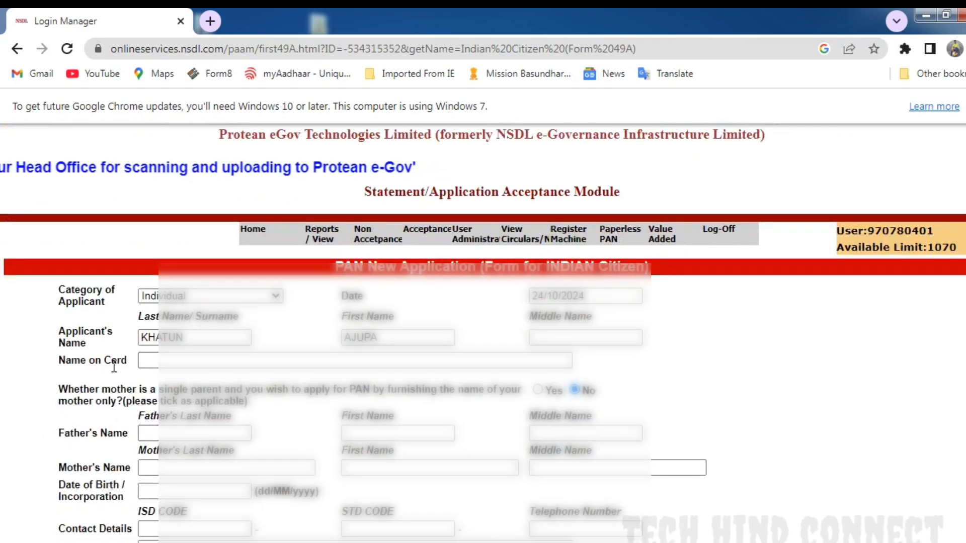
left_click(153, 360)
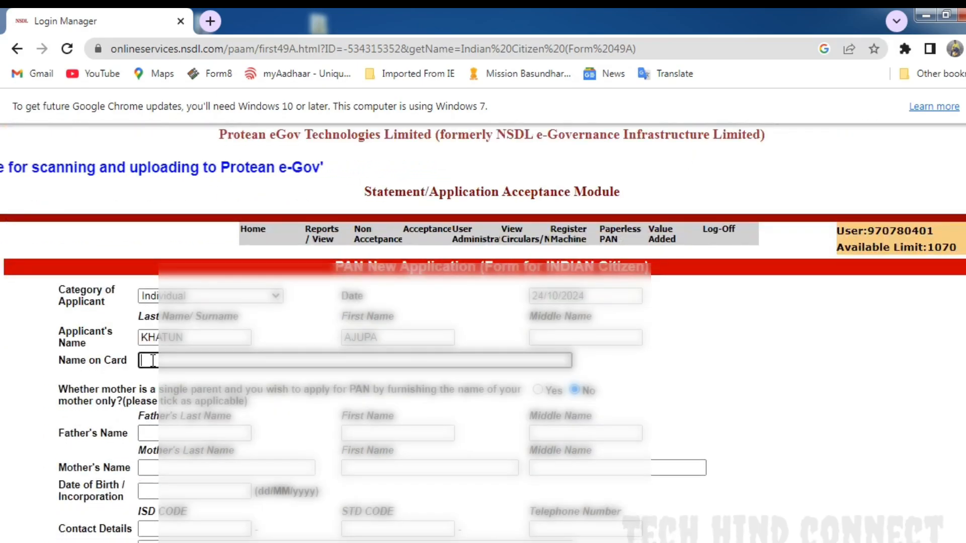
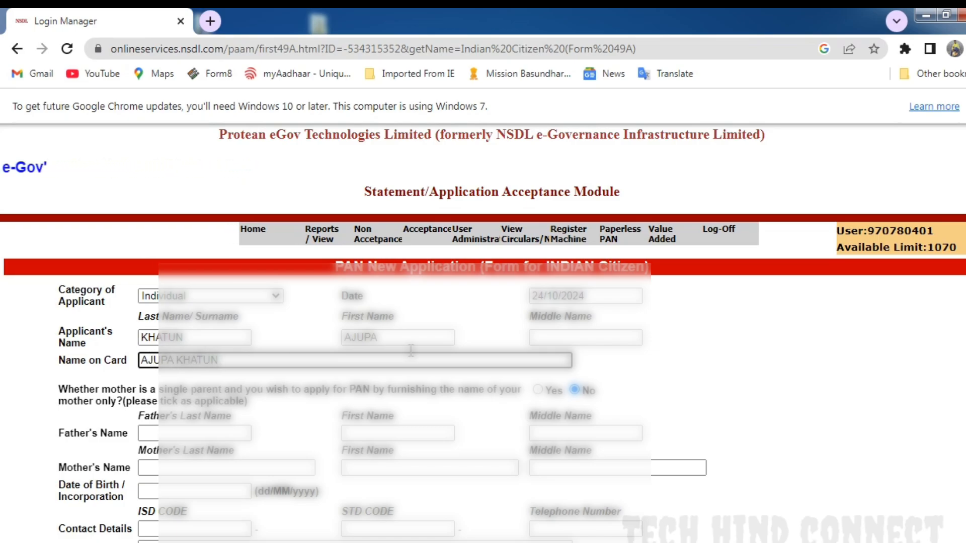
left_click(695, 381)
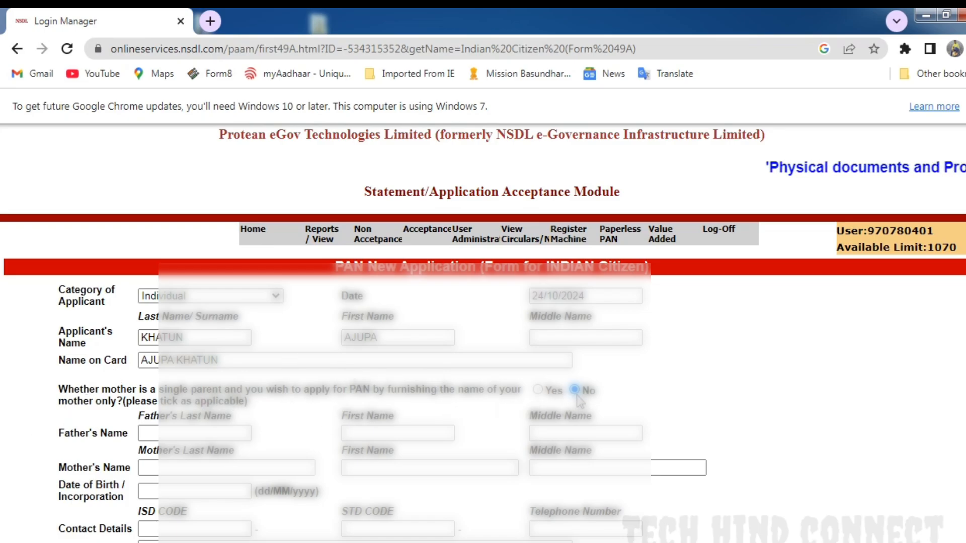
- Fill in the father's last name and first name in the application form
left_click(155, 431)
type("ALI")
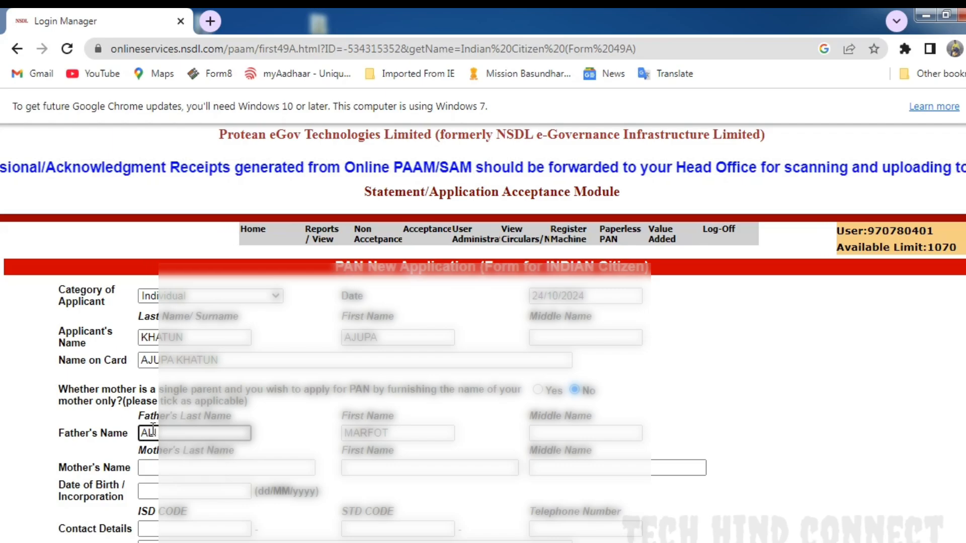
key("Tab")
left_click(181, 430)
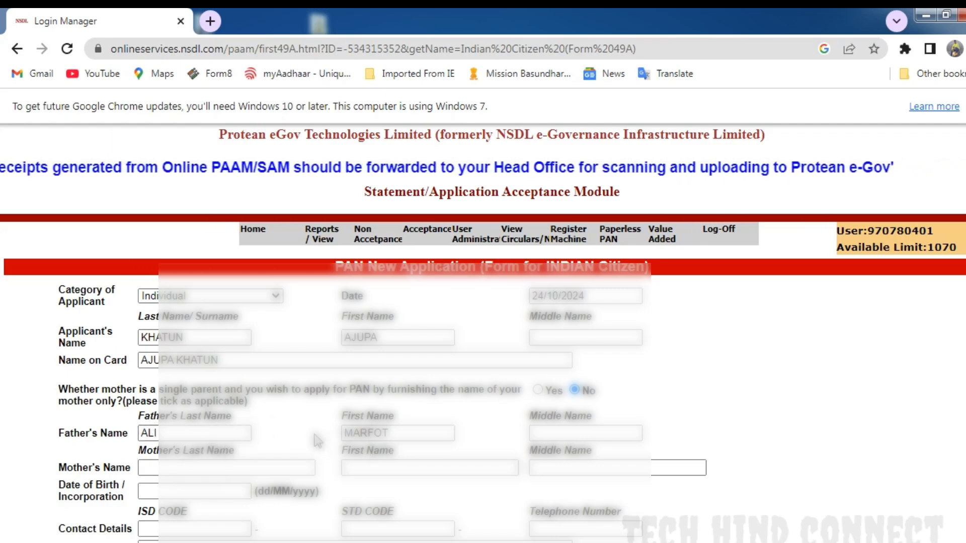
left_click(317, 441)
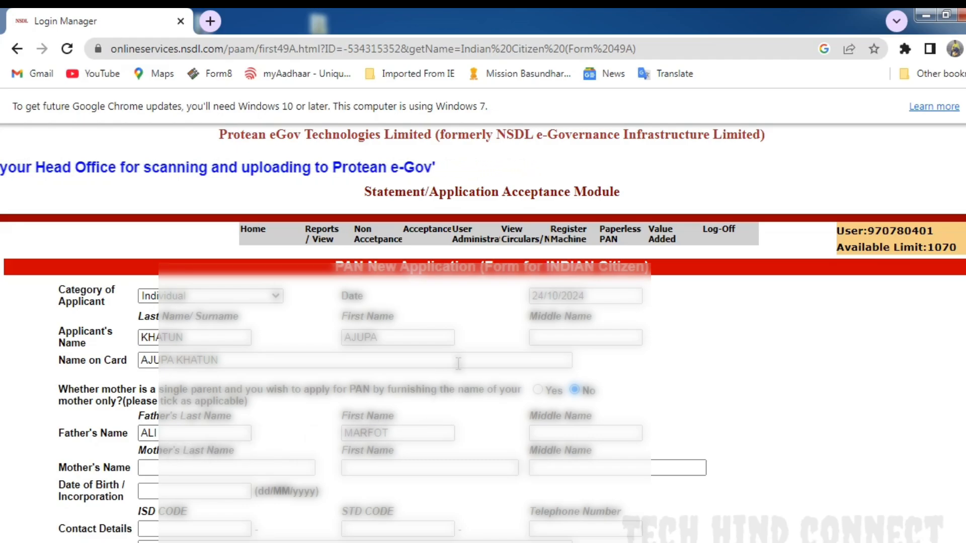
- Fill in the applicant's date of birth in dd/MM/yyyy format, leaving the mother's name empty
scroll(315, 412, "down", 1)
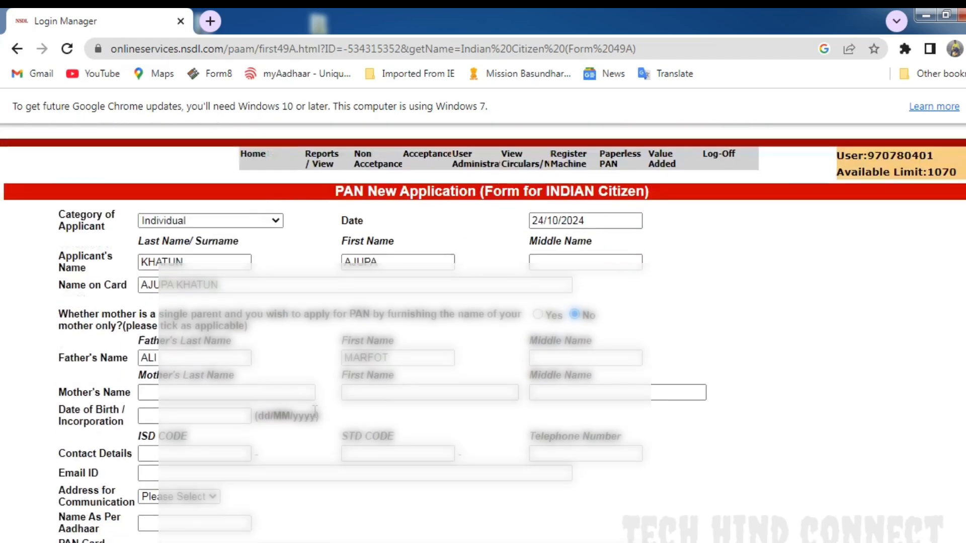
scroll(315, 412, "down", 1)
left_click(160, 333)
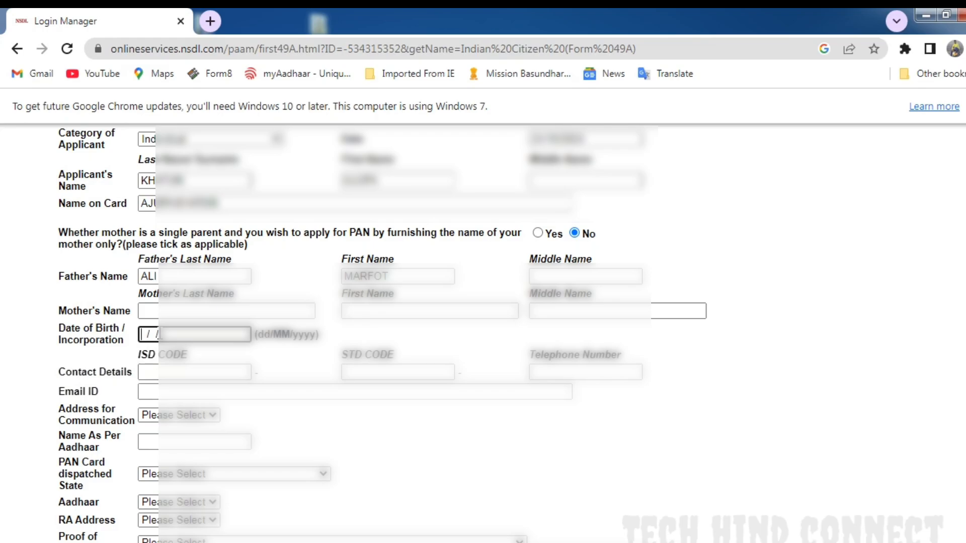
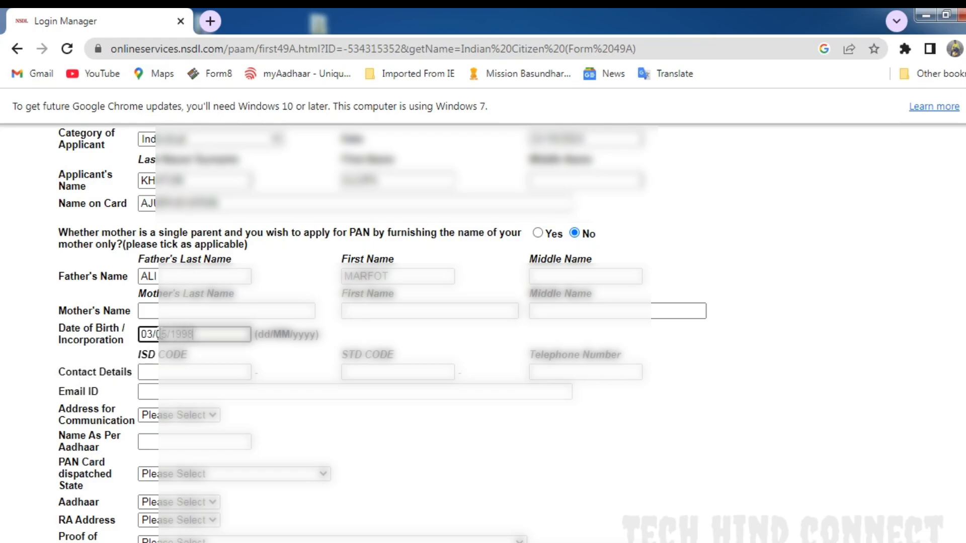
left_click(248, 351)
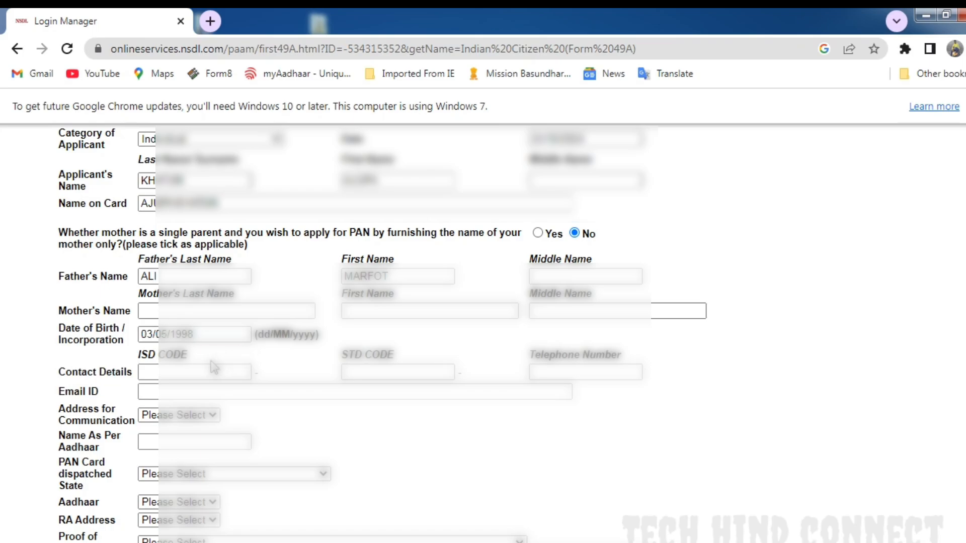
- Fill in the contact details with ISD code 91, STD code 91 and the applicant's telephone number
left_click(197, 371)
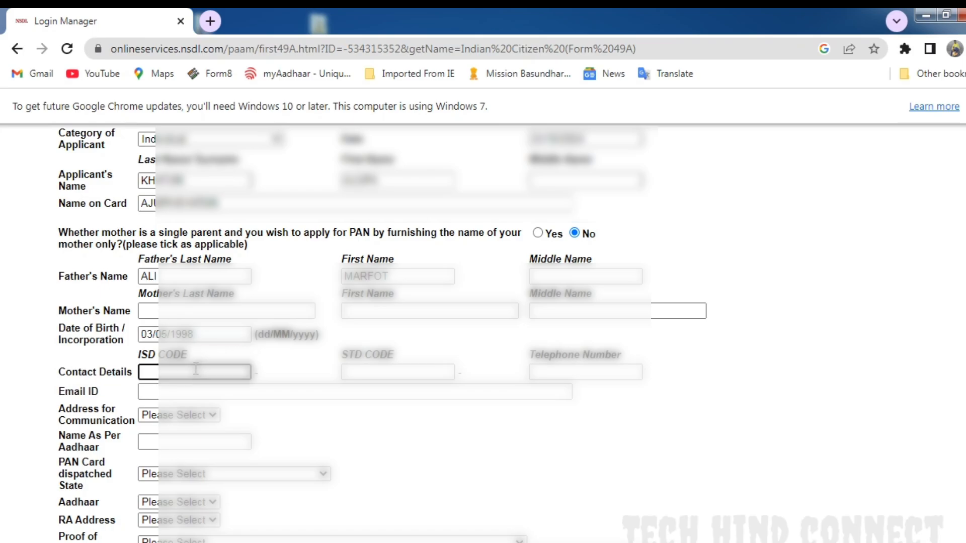
type("91")
key("Tab")
type("91")
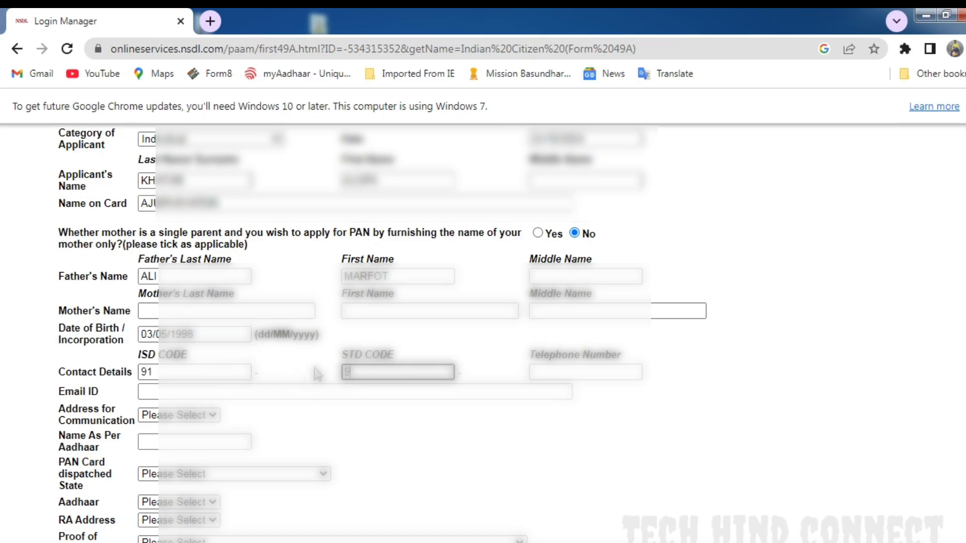
key("Tab")
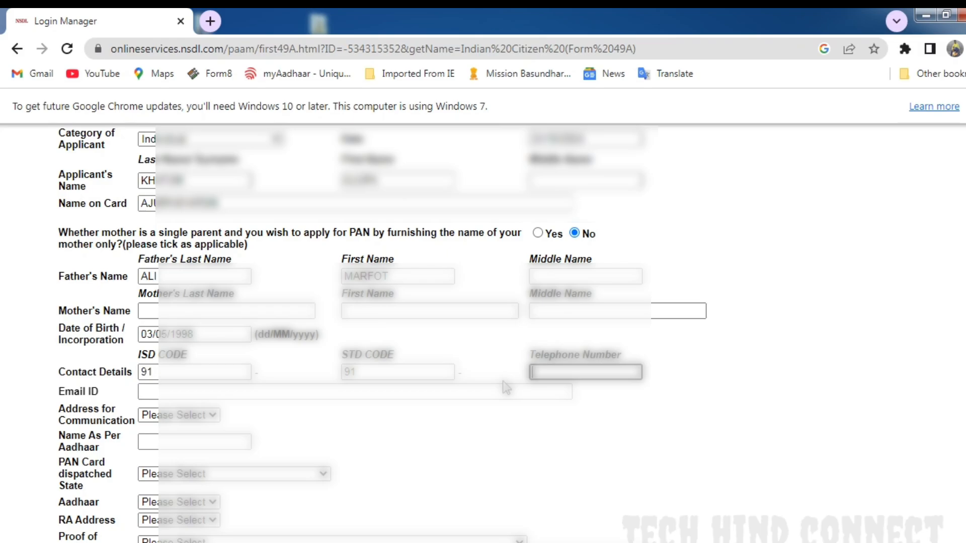
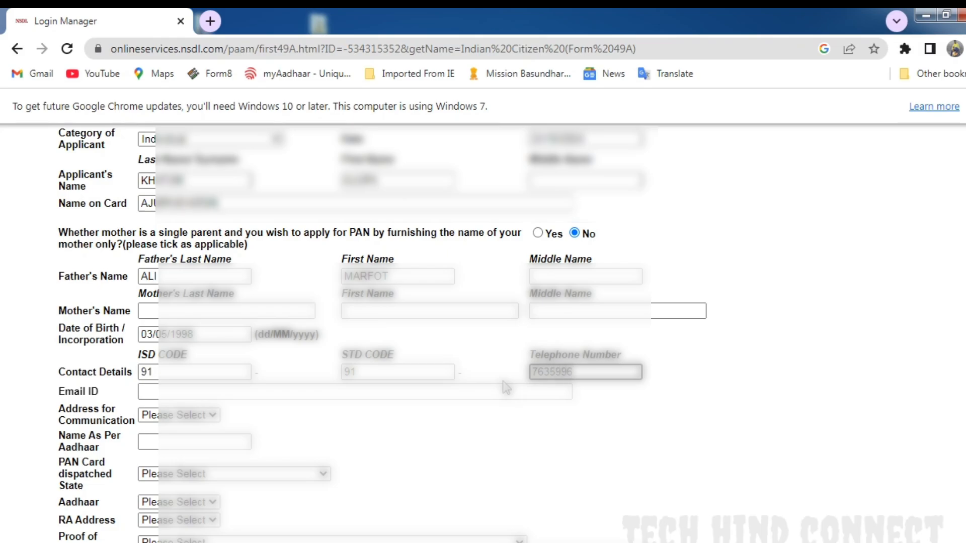
left_click(651, 406)
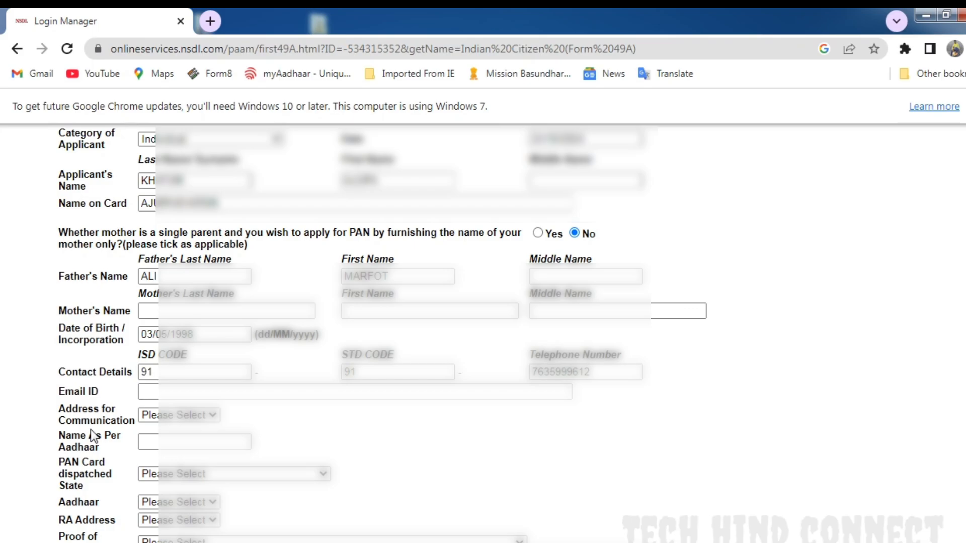
- Fill in the contact email ID and set the address for communication to INDIAN
left_click(181, 392)
left_click(271, 425)
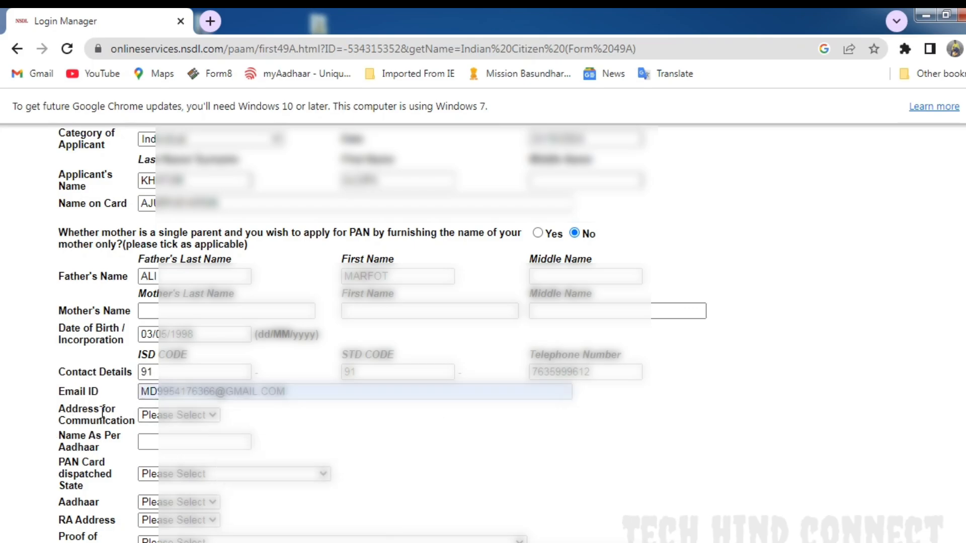
left_click(180, 416)
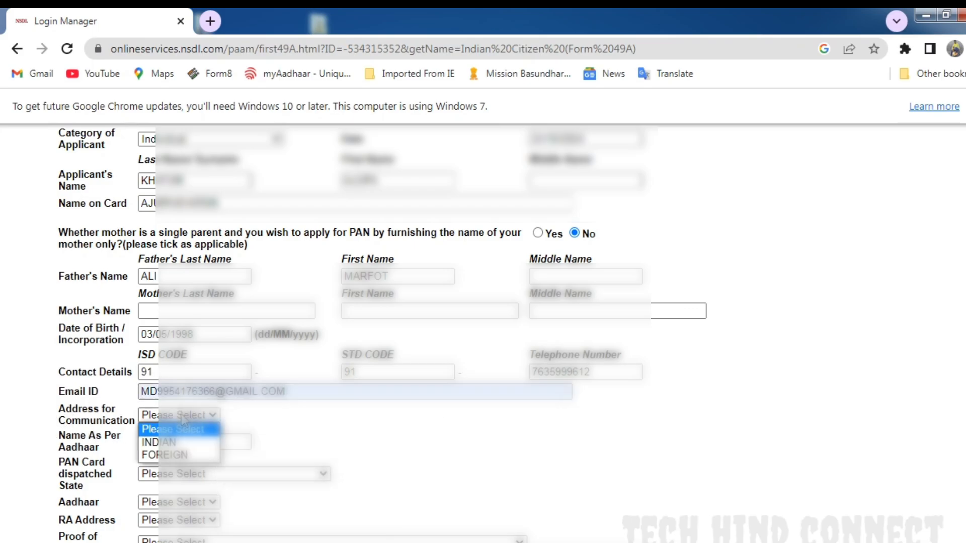
left_click(173, 442)
- Enter the applicant's full name as per Aadhaar and set the PAN card dispatched state to ASSAM
scroll(174, 432, "down", 3)
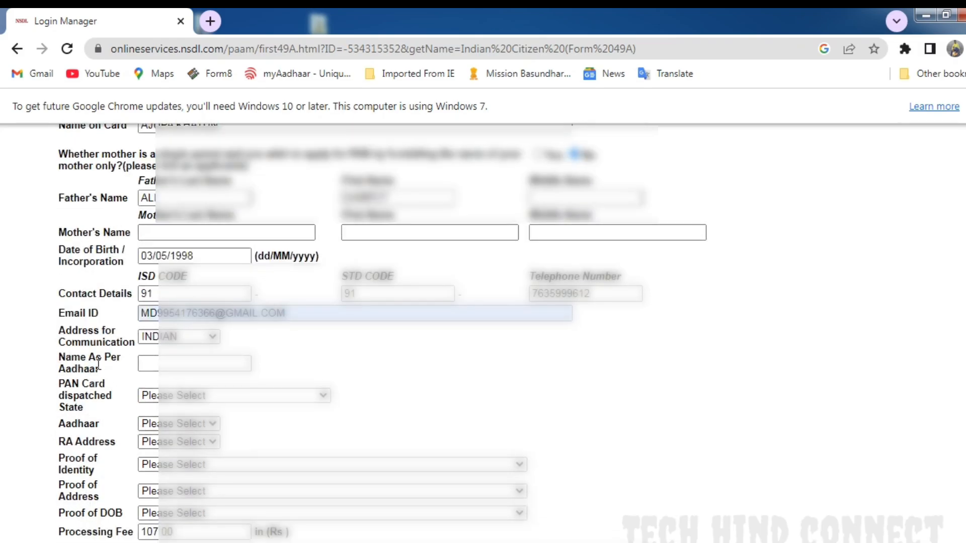
left_click(161, 363)
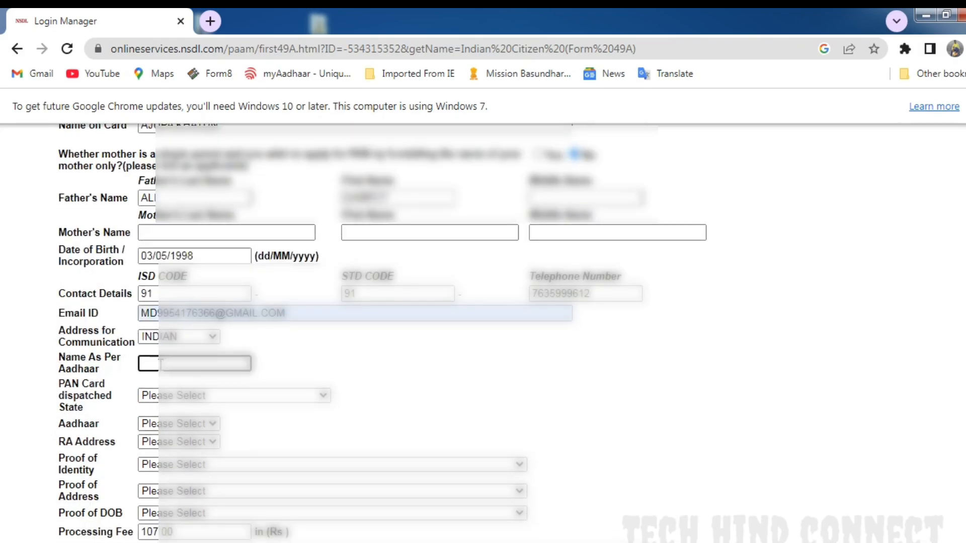
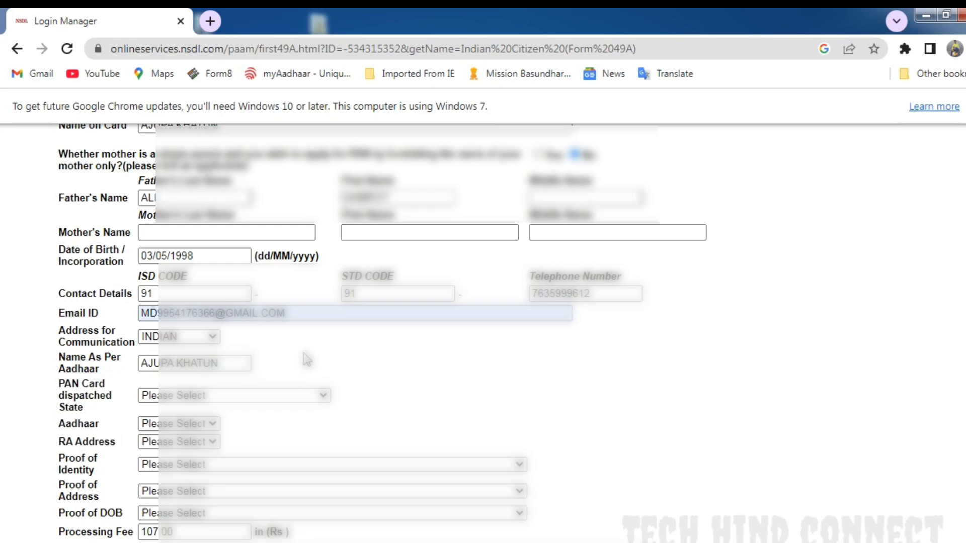
left_click(183, 398)
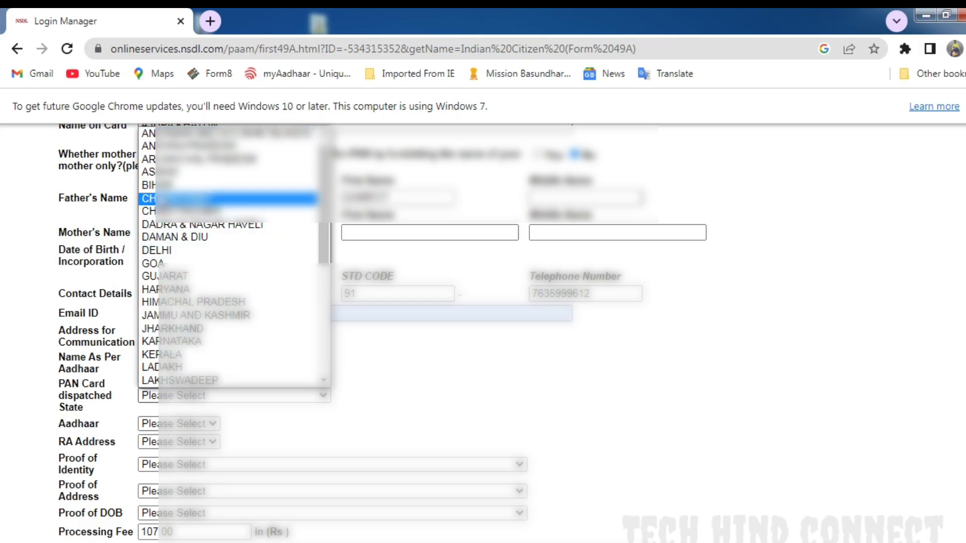
left_click(161, 172)
left_click(351, 358)
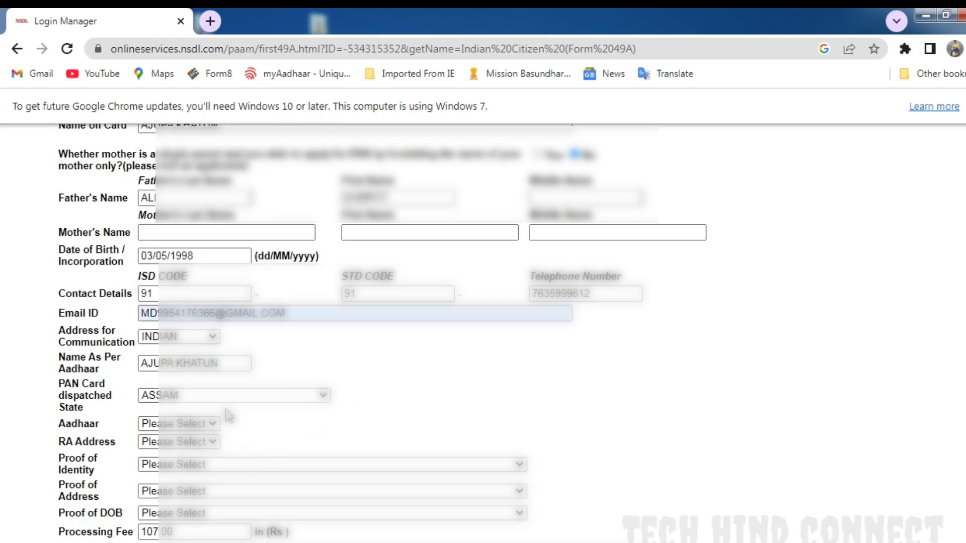
- Set the Aadhaar option to Aadhaar and enter the applicant's Aadhaar number
scroll(208, 403, "down", 1)
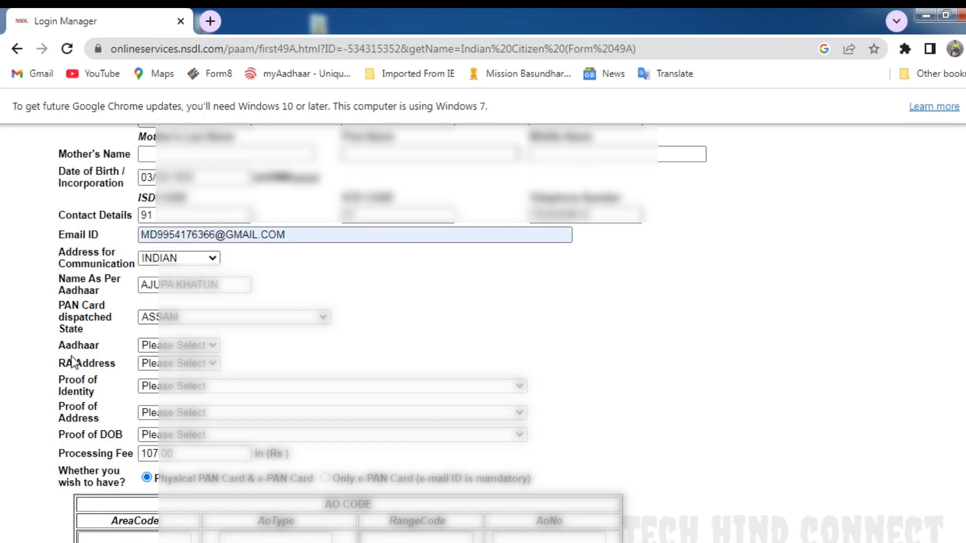
left_click(173, 345)
left_click(208, 366)
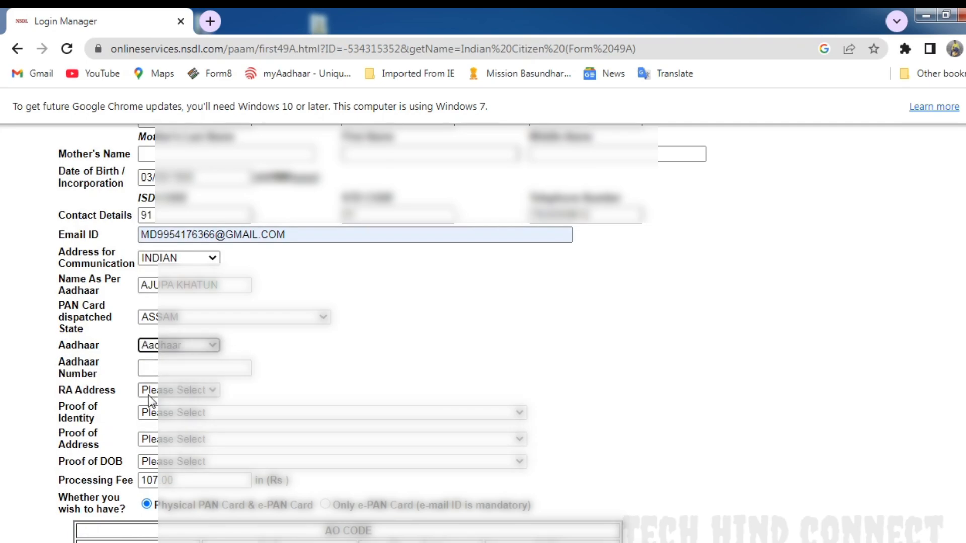
left_click(169, 368)
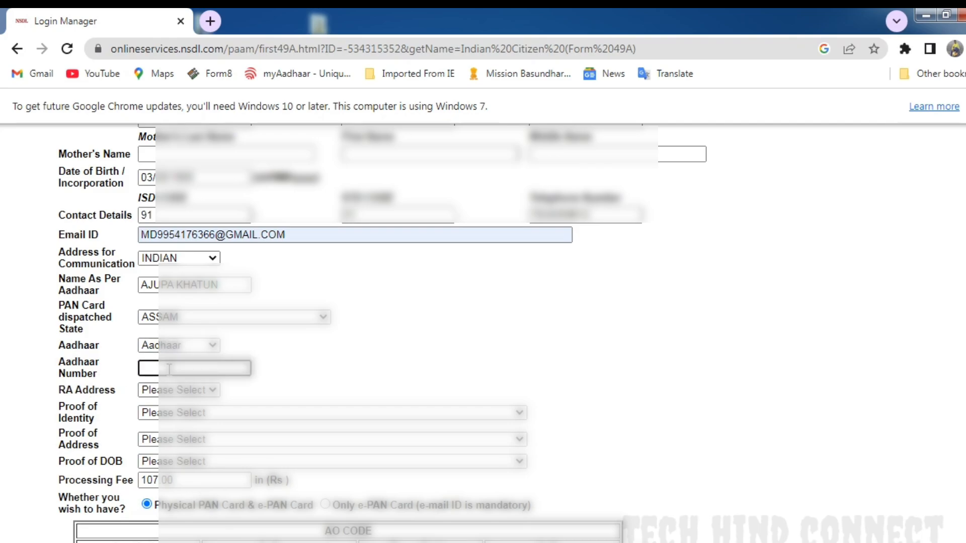
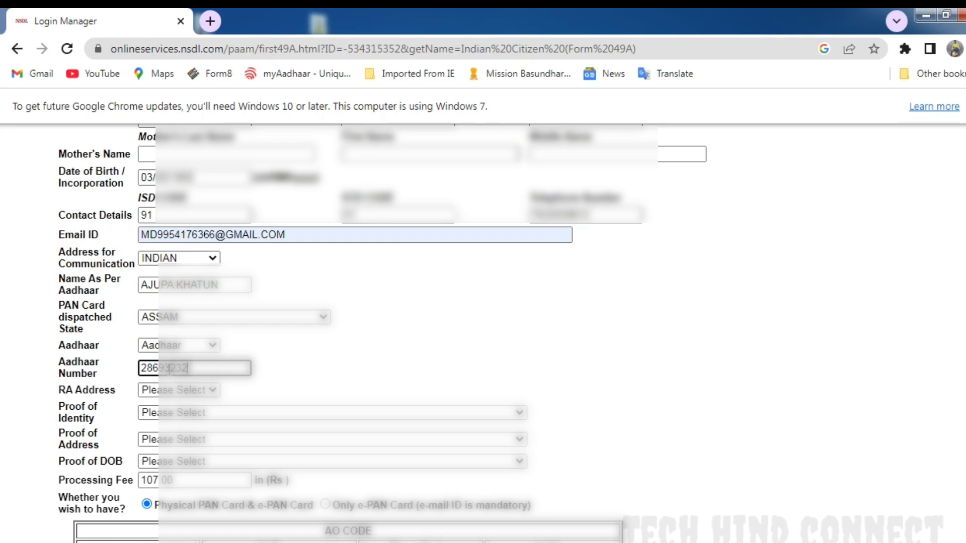
left_click(327, 378)
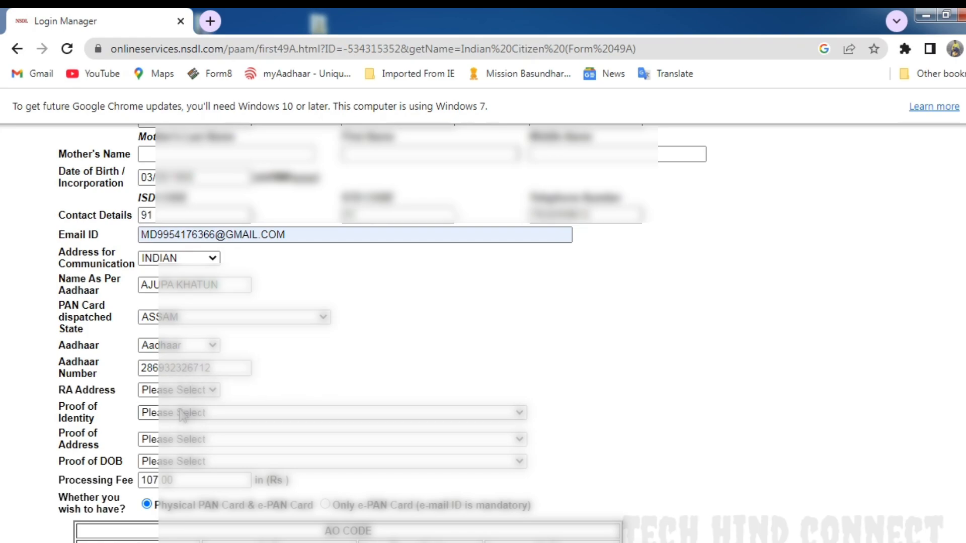
- Set the RA address to INDIAN and reselect ASSAM as the PAN card dispatched state
left_click(174, 394)
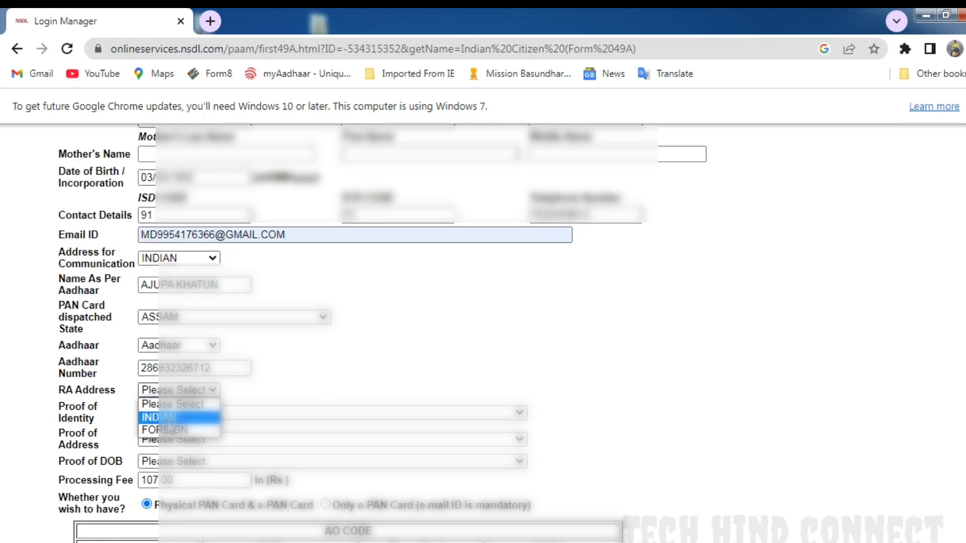
left_click(176, 414)
left_click(182, 316)
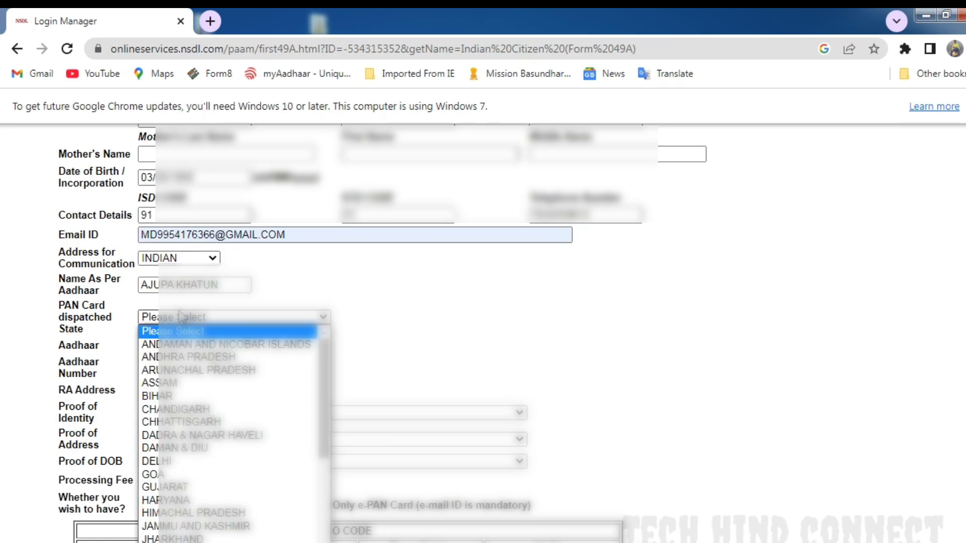
left_click(171, 382)
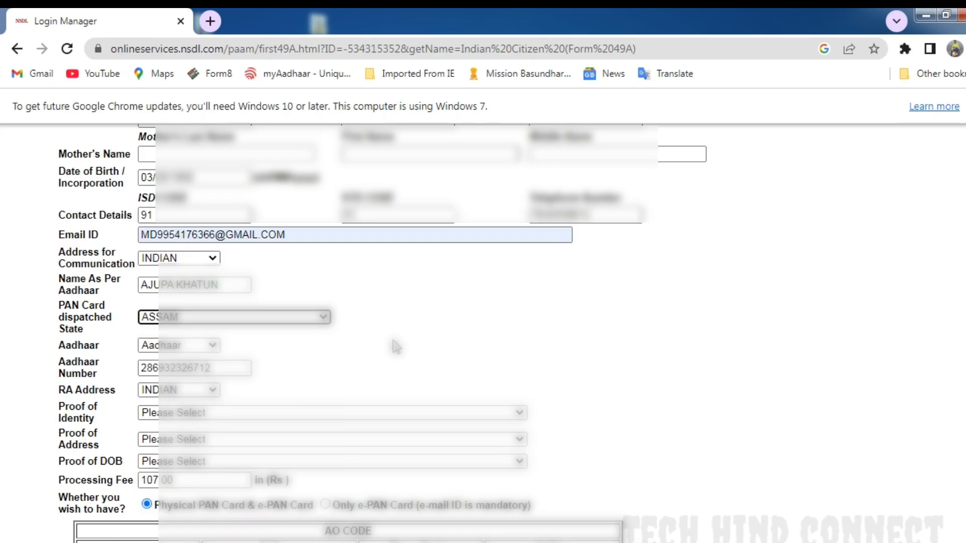
- Set the proofs of identity, address and DOB to AADHAAR Card issued by the Unique Identification Authority of India
scroll(273, 387, "down", 2)
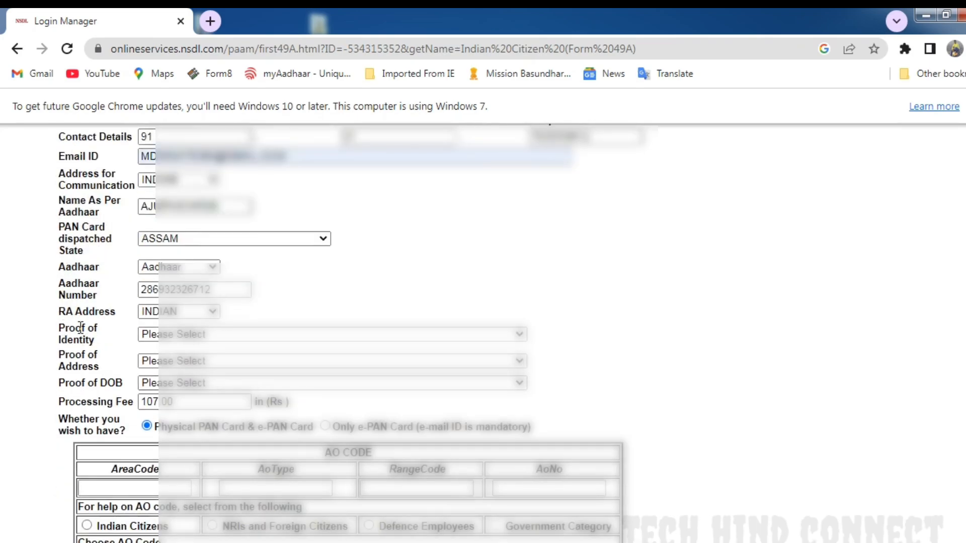
left_click(181, 334)
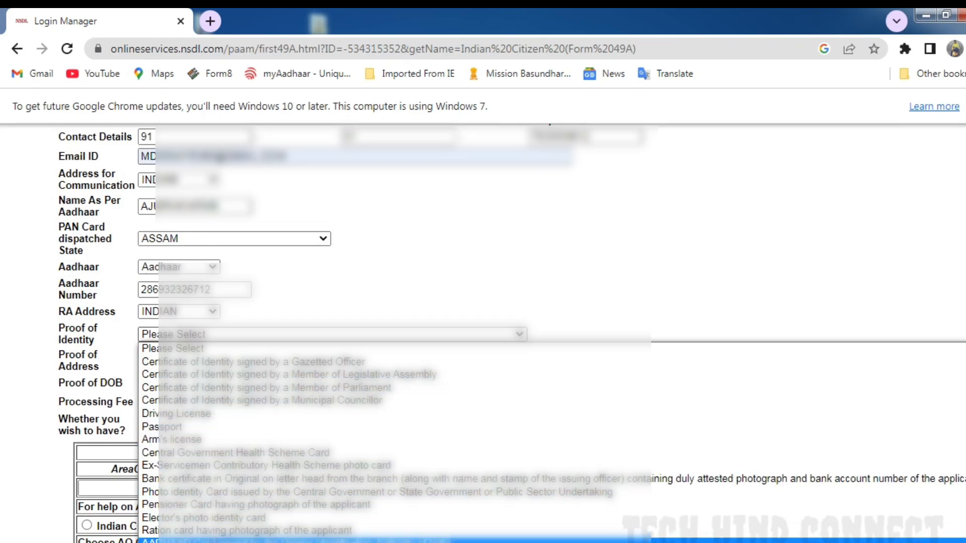
left_click(214, 539)
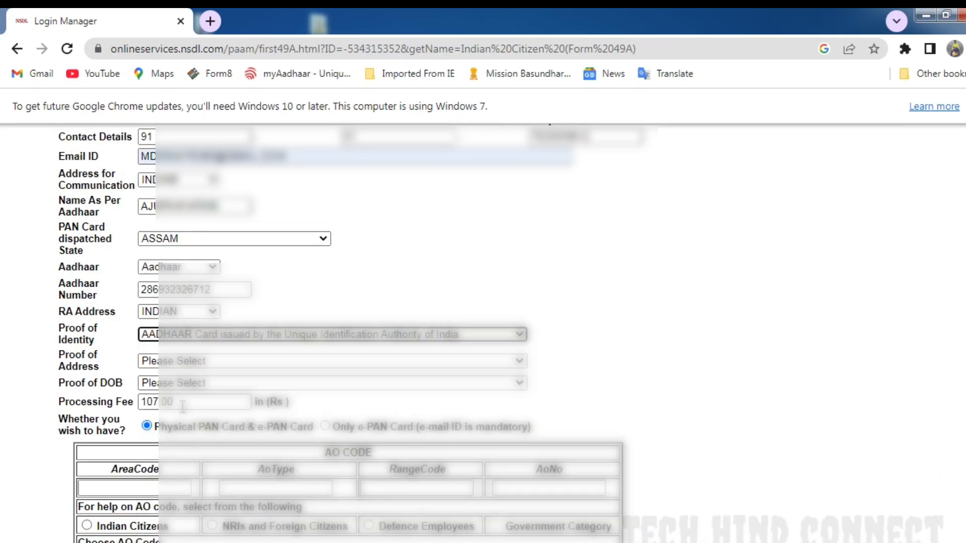
left_click(181, 371)
scroll(218, 307, "down", 3)
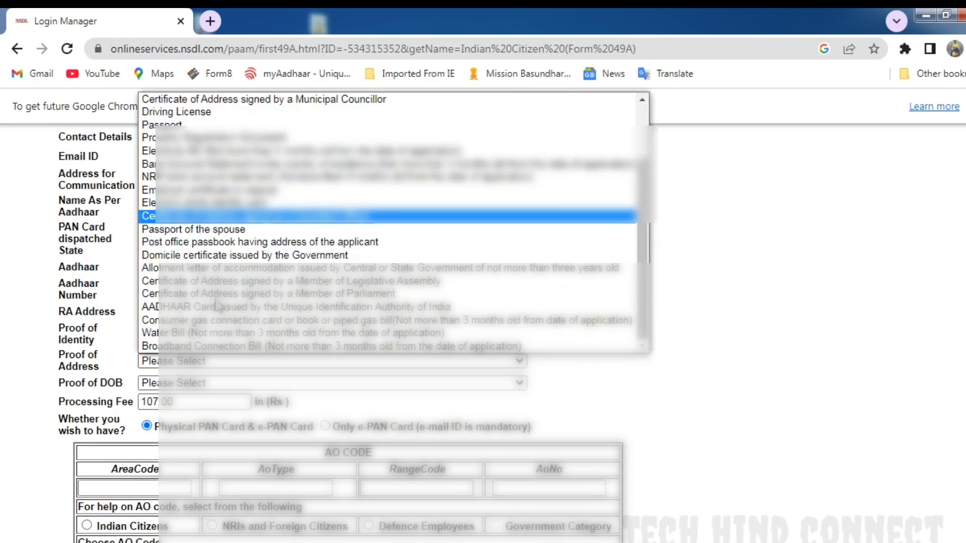
left_click(204, 309)
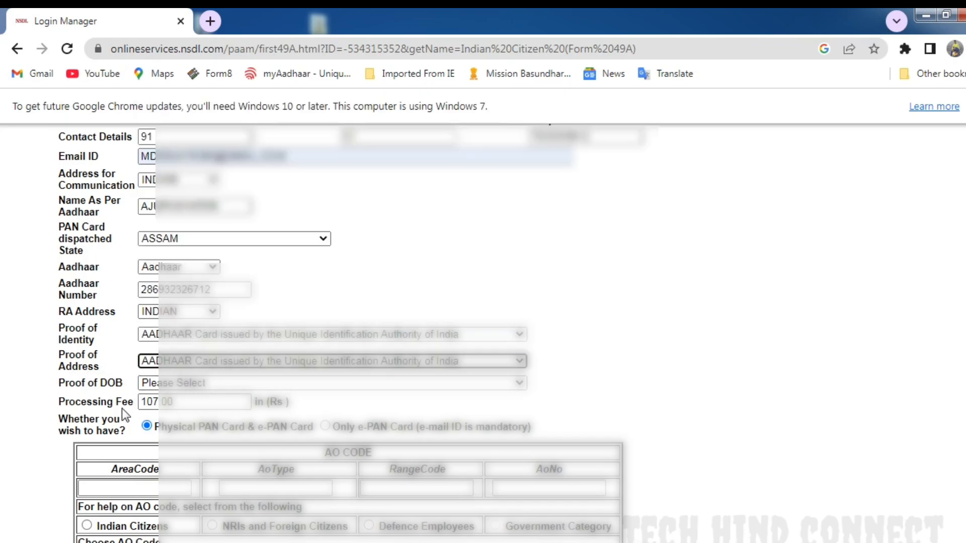
left_click(200, 389)
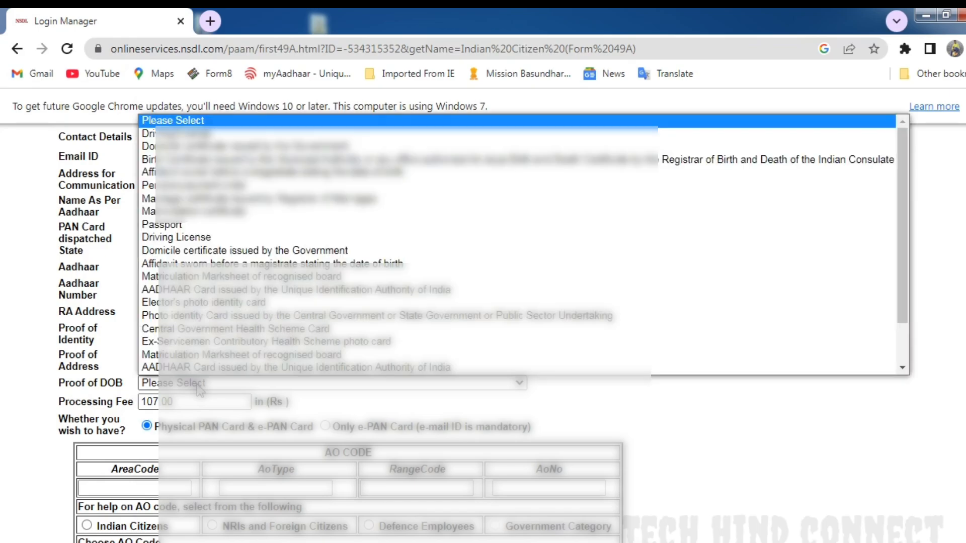
scroll(200, 372, "down", 3)
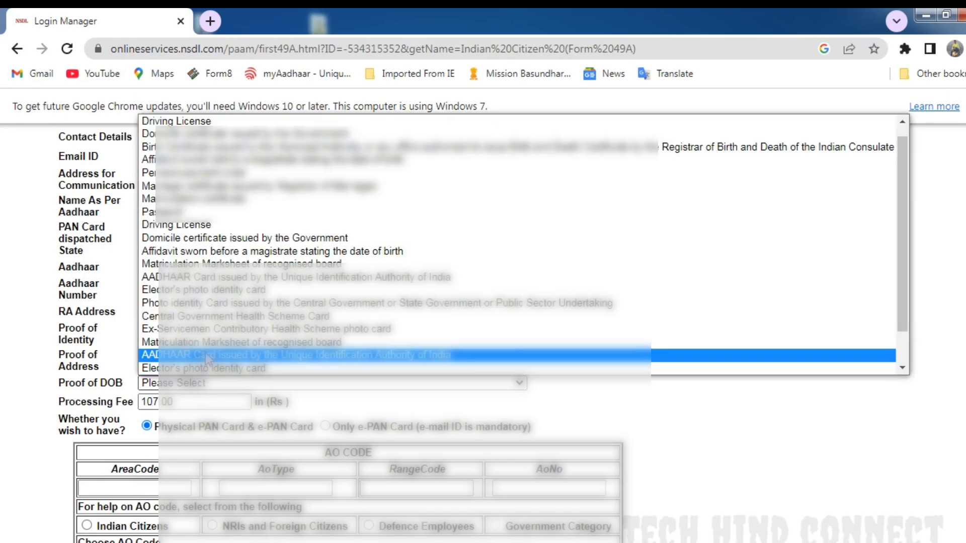
left_click(206, 355)
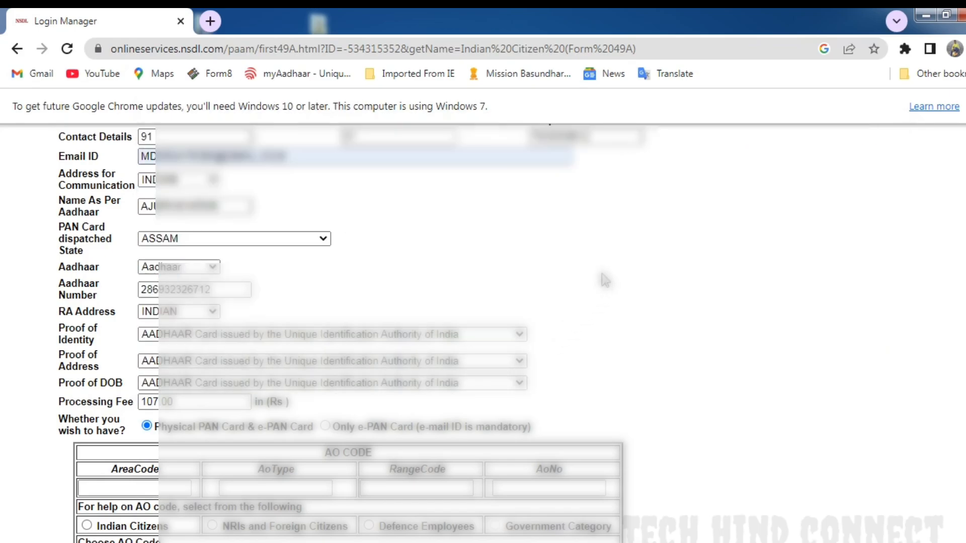
- Look up the AO code for Indian Citizens with the state ASSAM and the city BARPETA
scroll(598, 267, "down", 3)
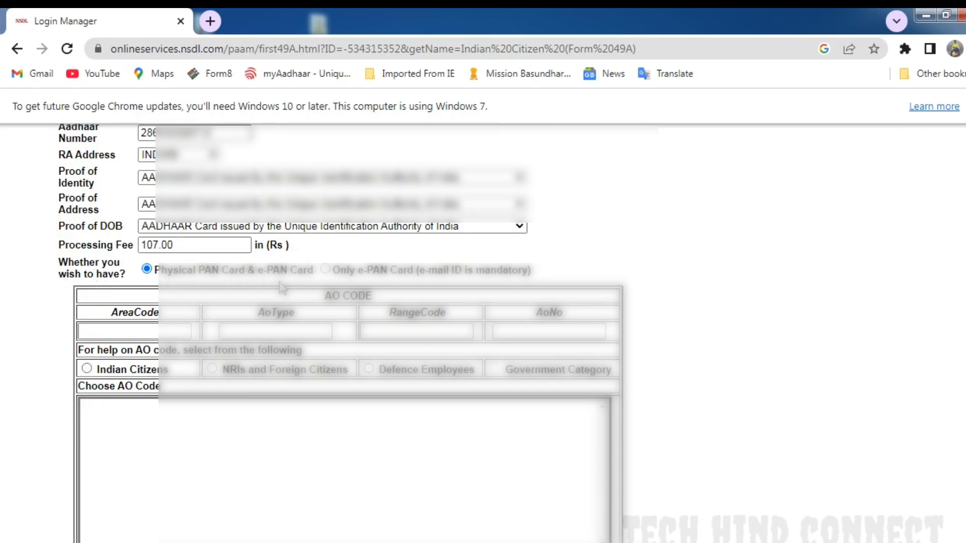
left_click(86, 369)
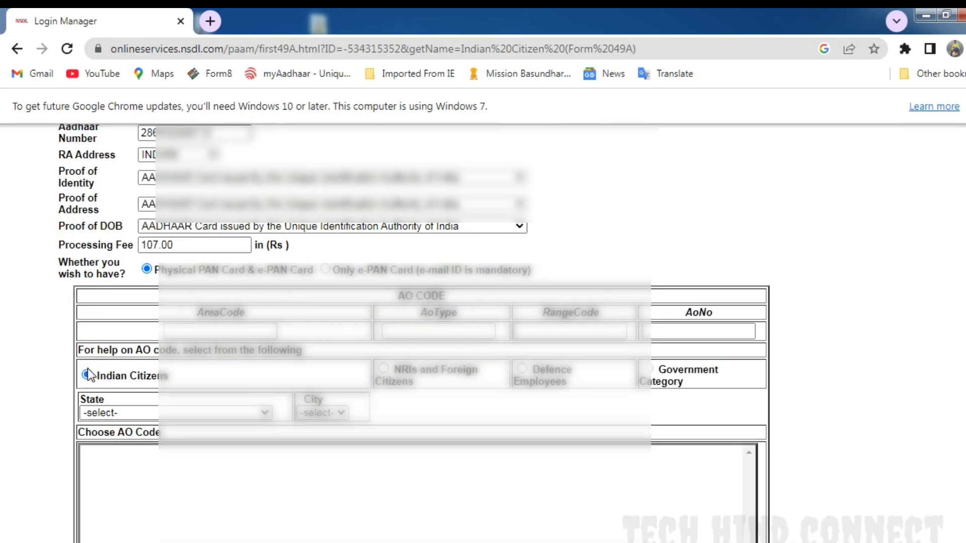
left_click(118, 413)
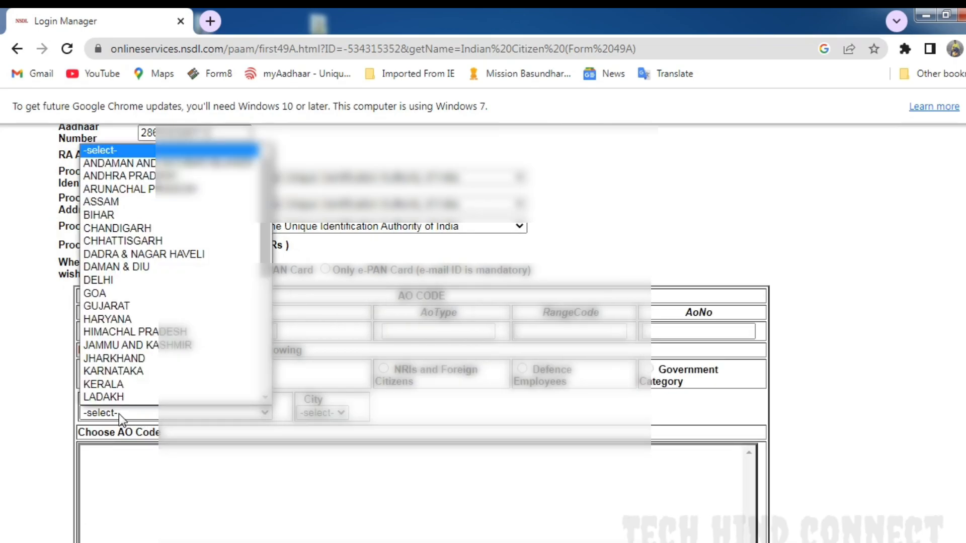
left_click(104, 201)
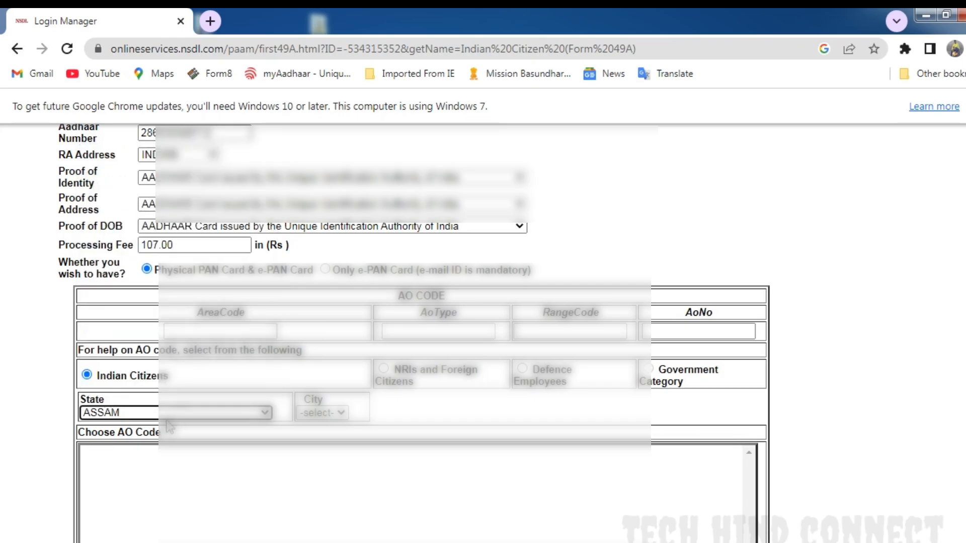
left_click(336, 413)
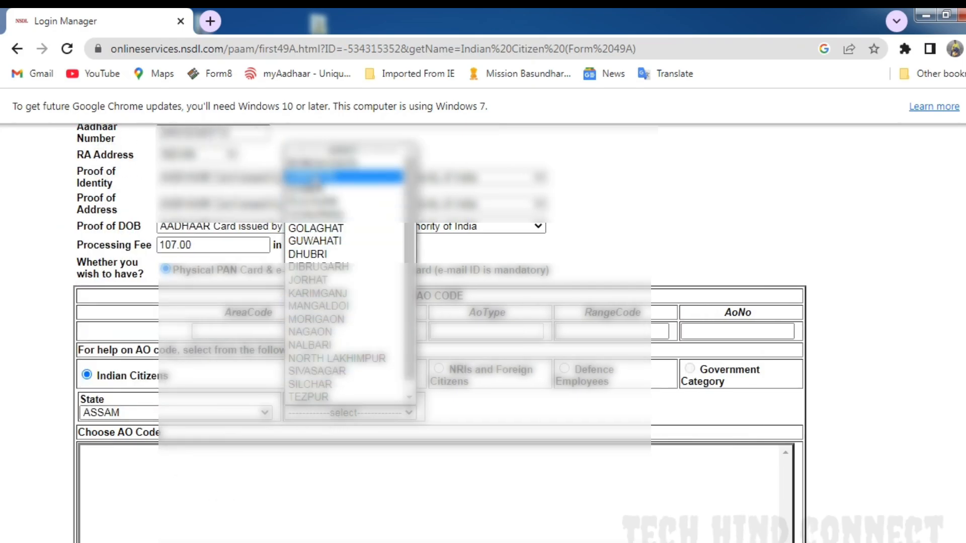
left_click(313, 176)
- Choose the ITO, WARD - BARPETA ROAD entry as the AO code and check the filled code fields
scroll(326, 446, "down", 1)
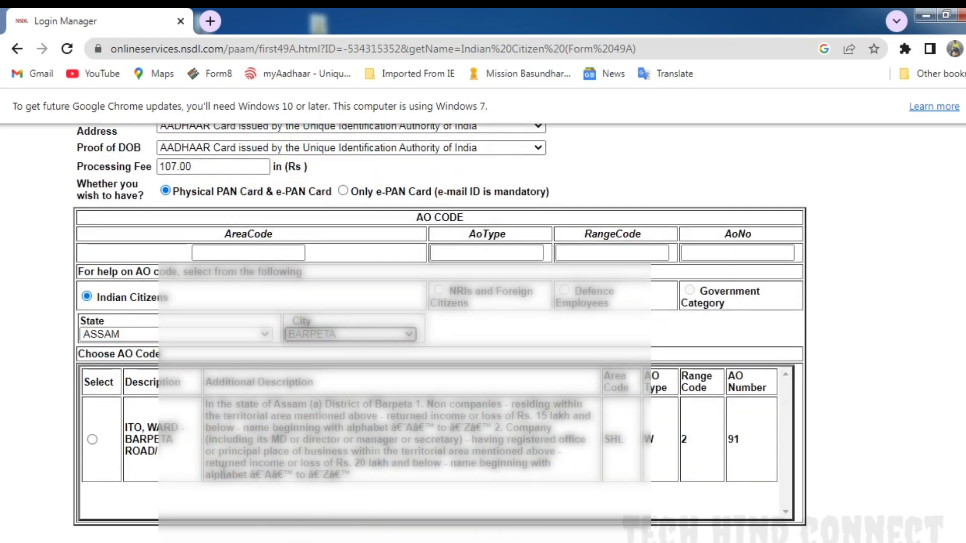
left_click(92, 439)
scroll(416, 348, "up", 1)
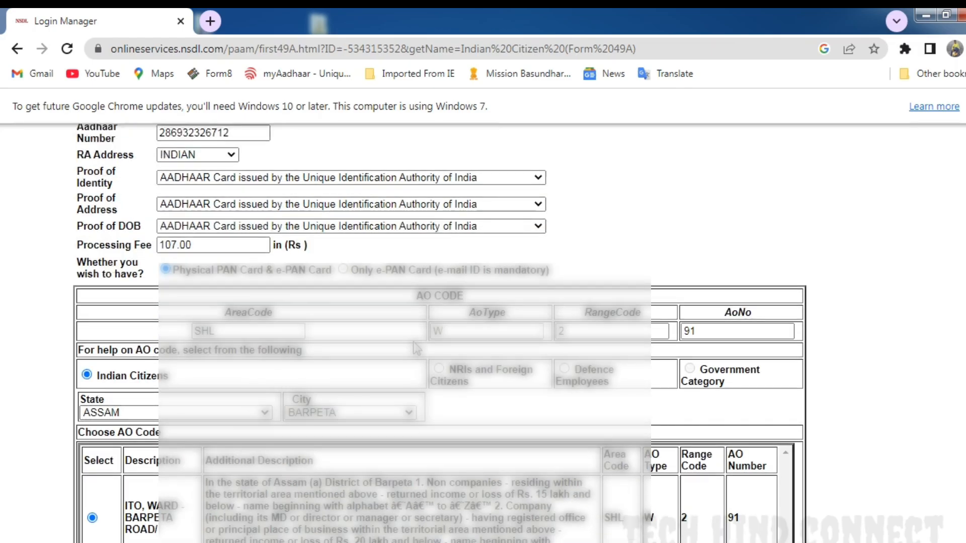
scroll(593, 347, "down", 1)
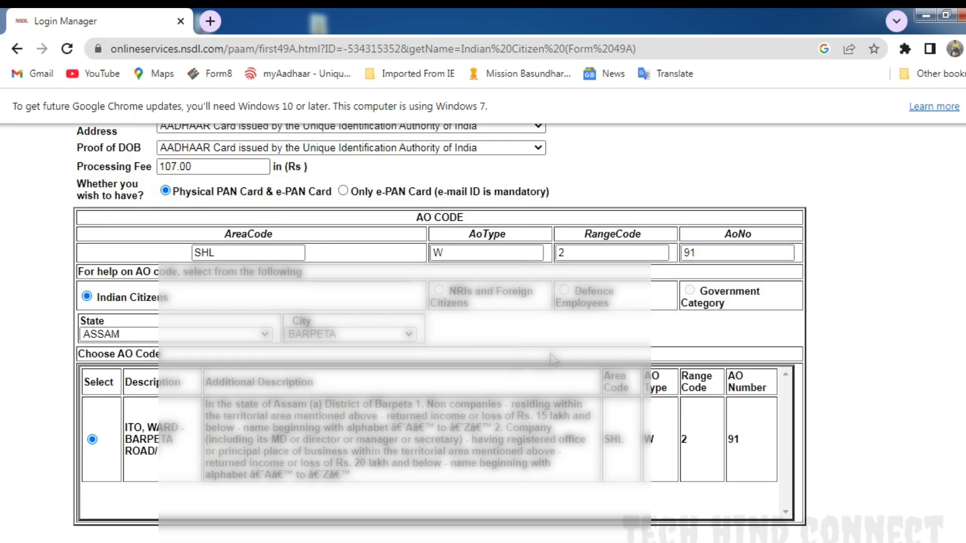
- Accept the Aadhaar consent declaration, run demographic authentication with gender Female and proceed with the application
scroll(553, 359, "down", 2)
scroll(553, 359, "down", 2)
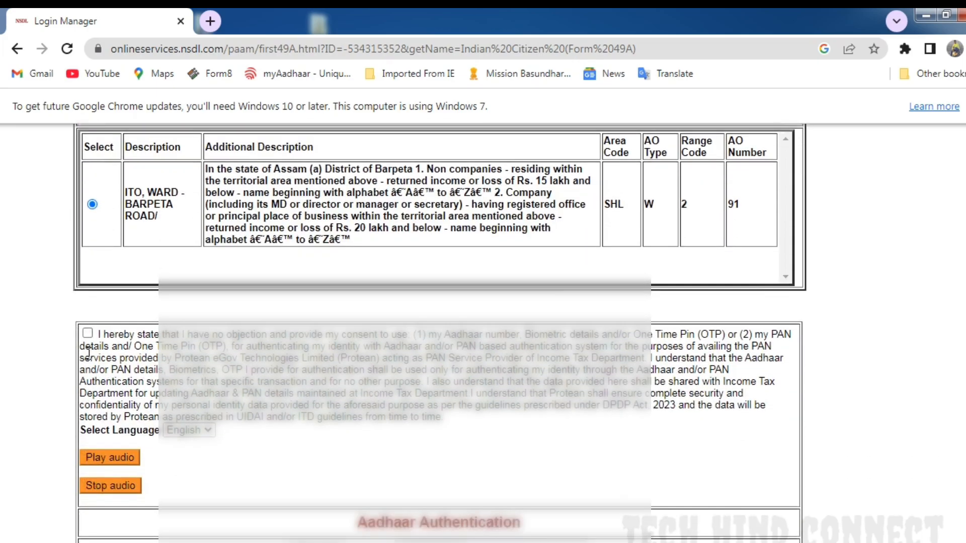
left_click(87, 333)
scroll(250, 333, "down", 4)
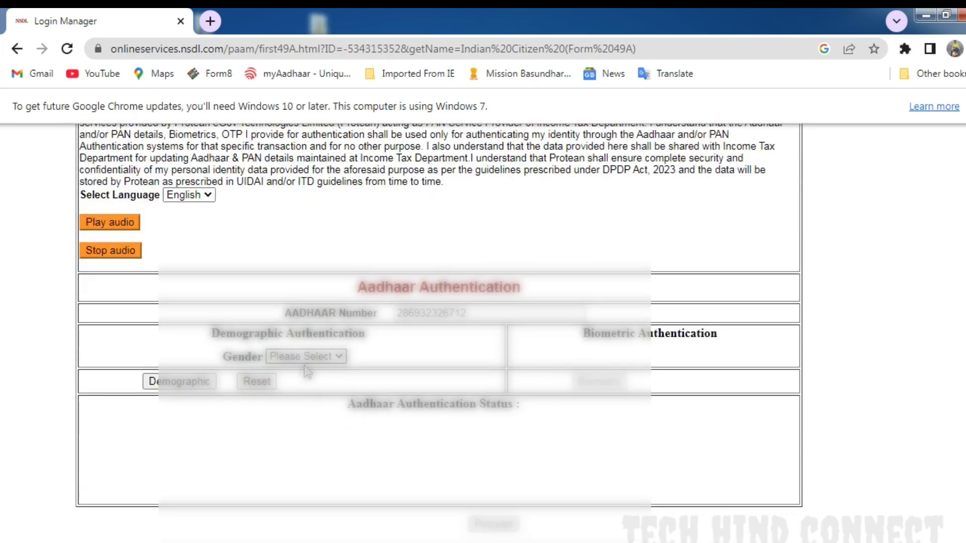
left_click(171, 384)
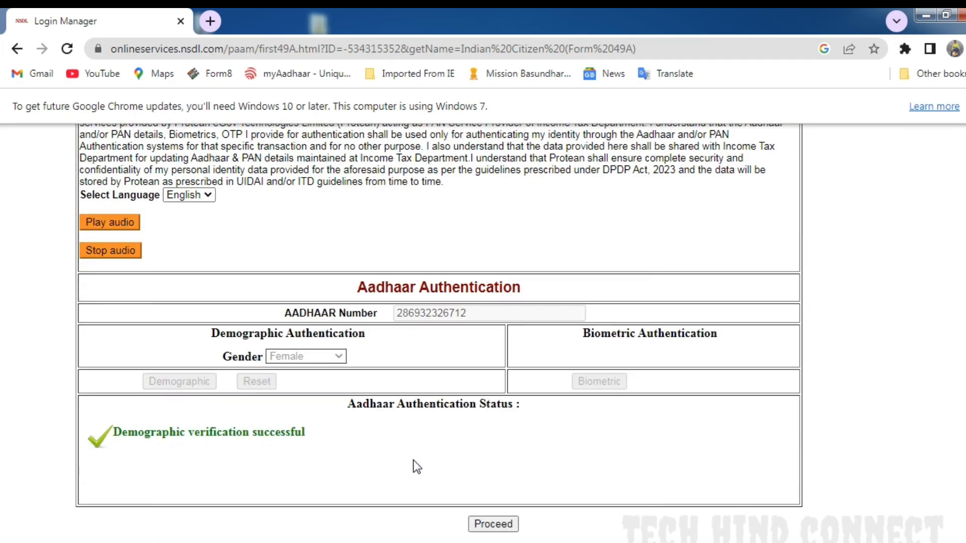
left_click(494, 523)
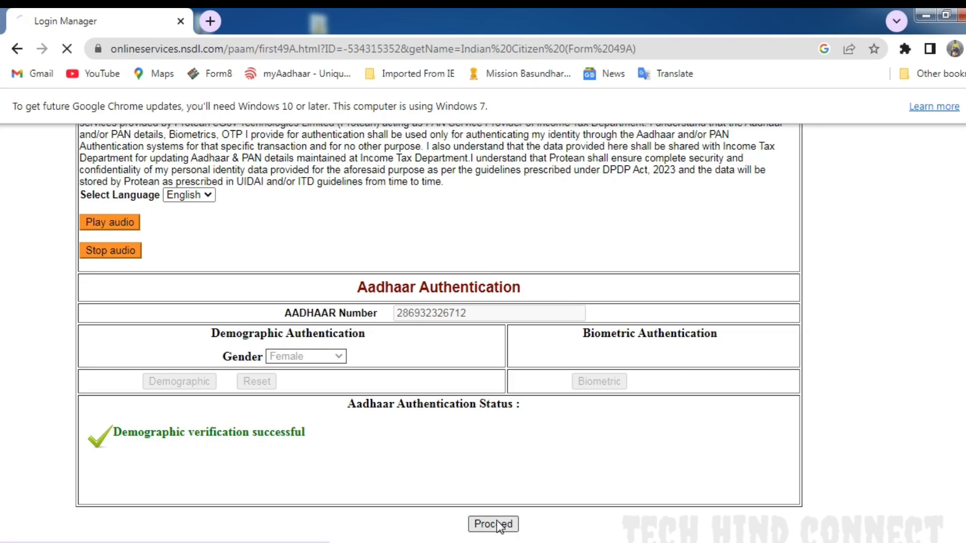
- Review the applicant's details on the new request confirmation page and submit the application
scroll(437, 472, "up", 10)
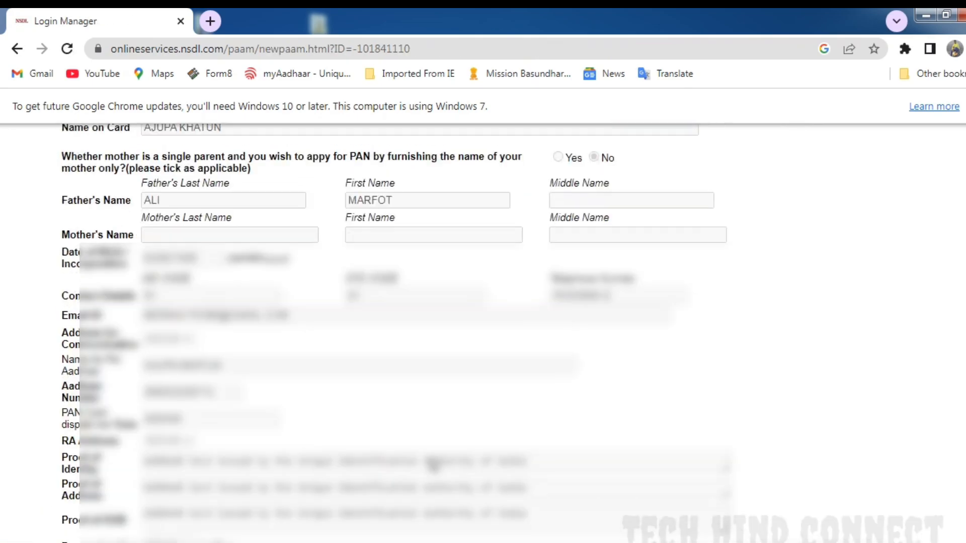
scroll(432, 465, "up", 2)
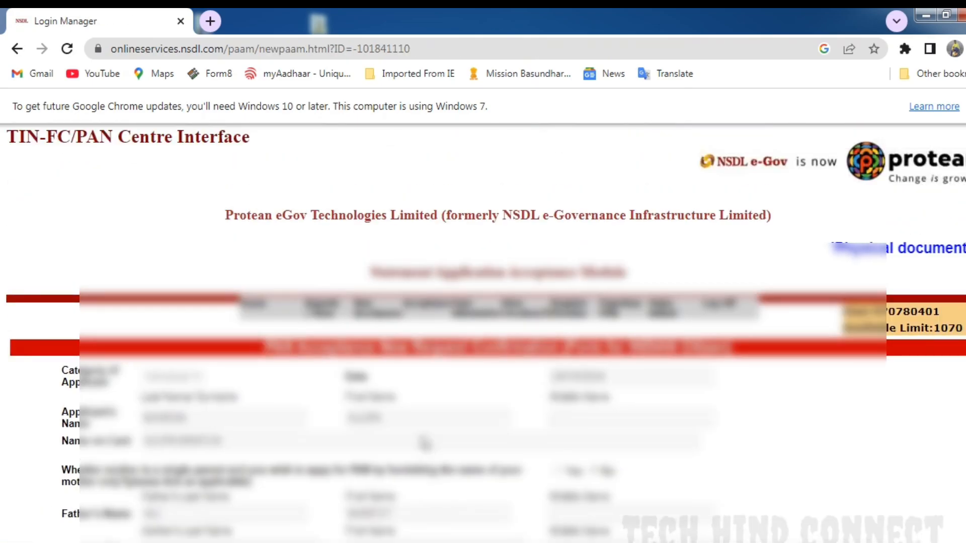
scroll(425, 443, "down", 2)
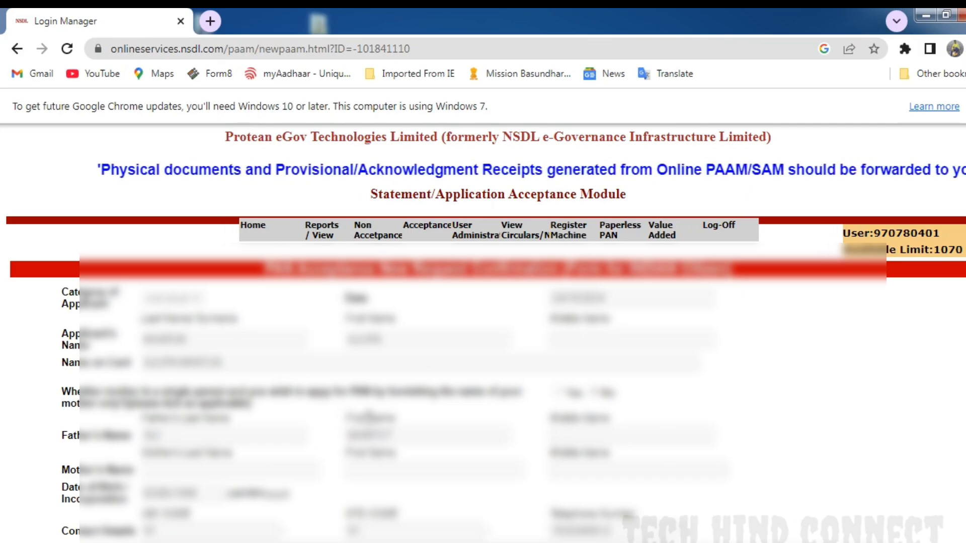
scroll(446, 422, "down", 4)
scroll(445, 422, "down", 5)
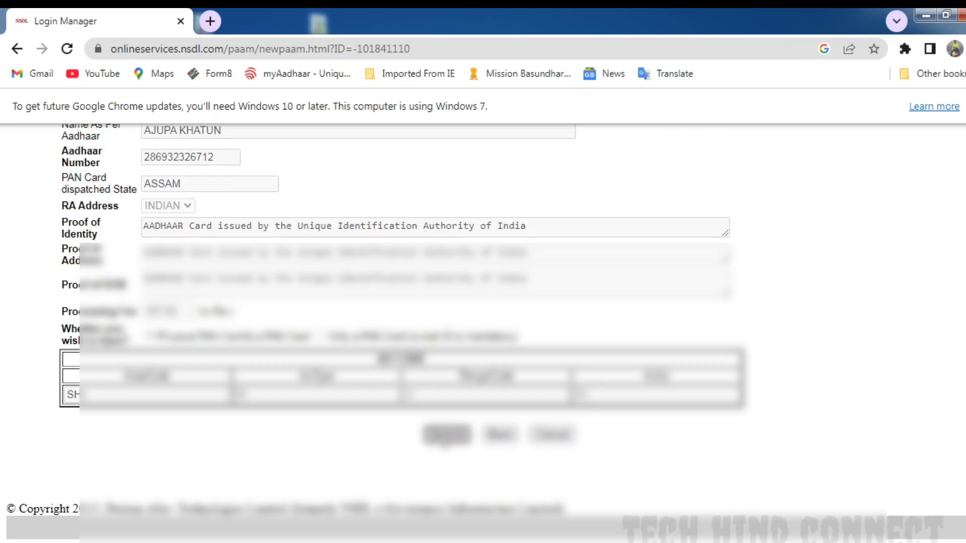
left_click(455, 435)
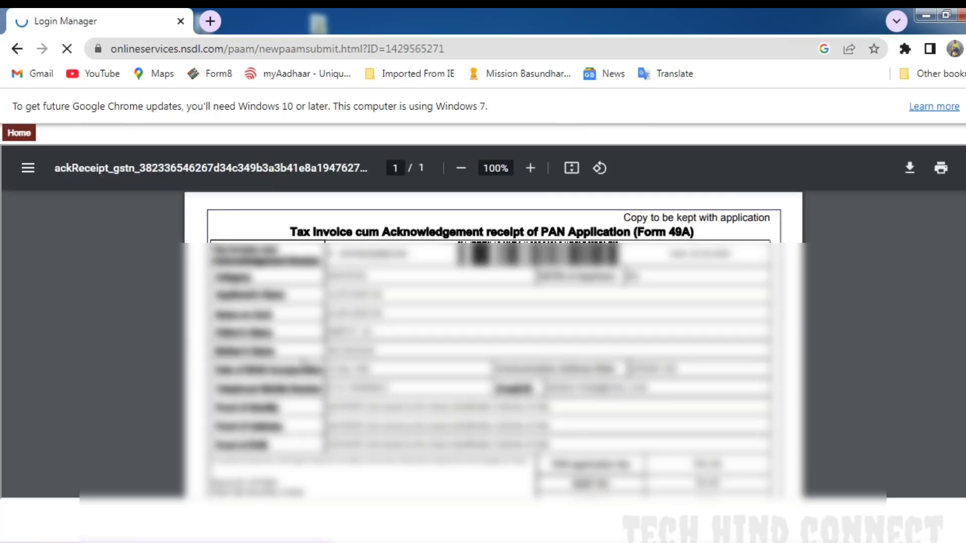
- Download the Form 49A acknowledgement receipt PDF into the MAHAMMAD UNCLE RECEPT folder, naming the file for the applicant
left_click(909, 167)
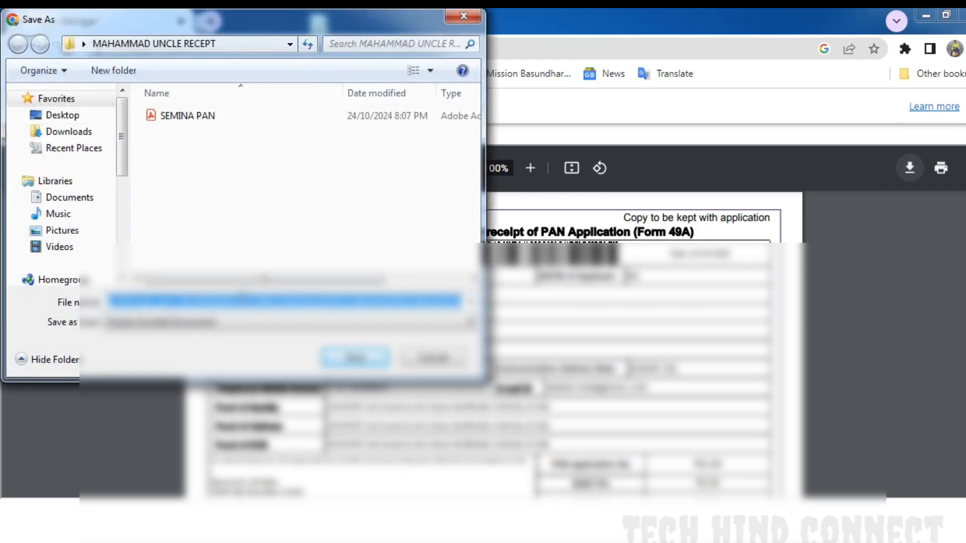
type("SEMINA R")
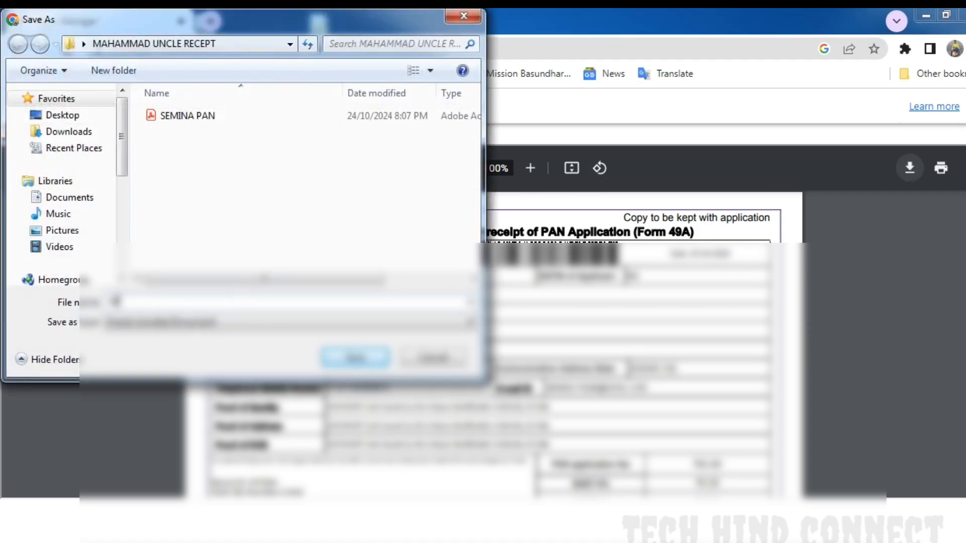
type("ECEPT")
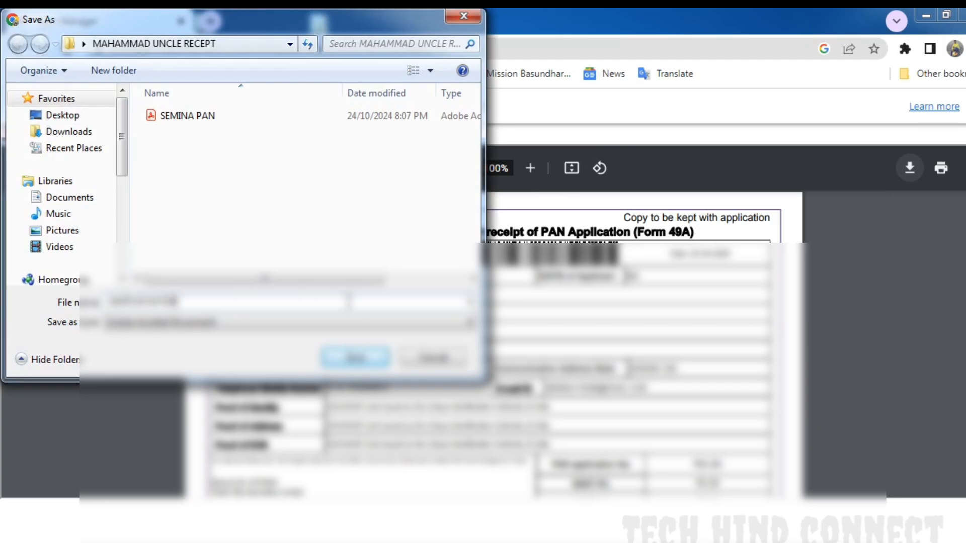
left_click(367, 360)
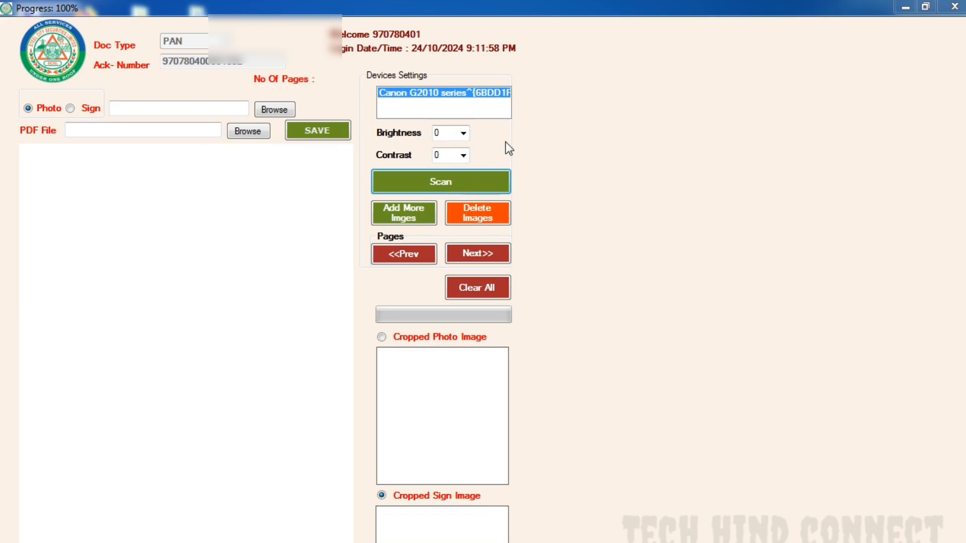
- In the Steel City scanning application, scan the receipt, the form pages and the proof documents with the Canon G2010 series scanner
left_click(446, 176)
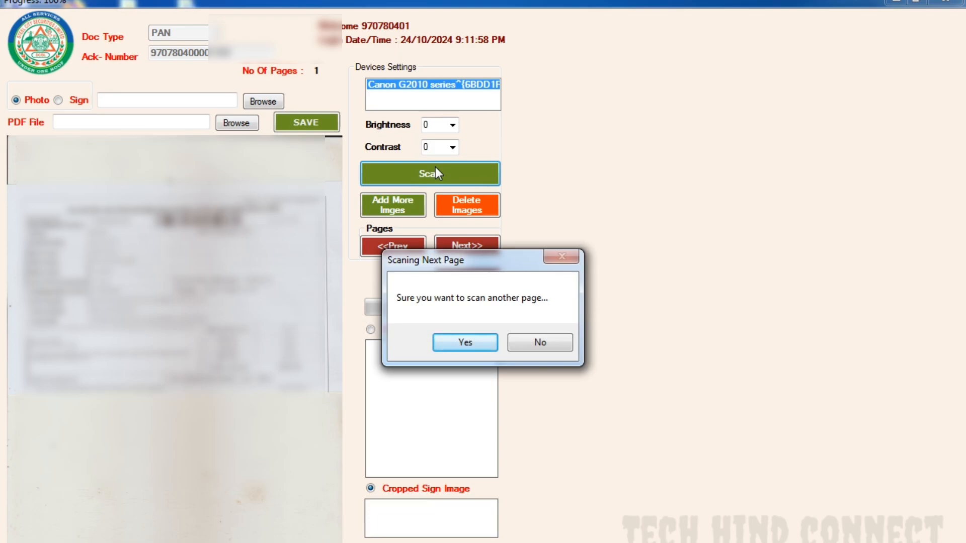
left_click(451, 341)
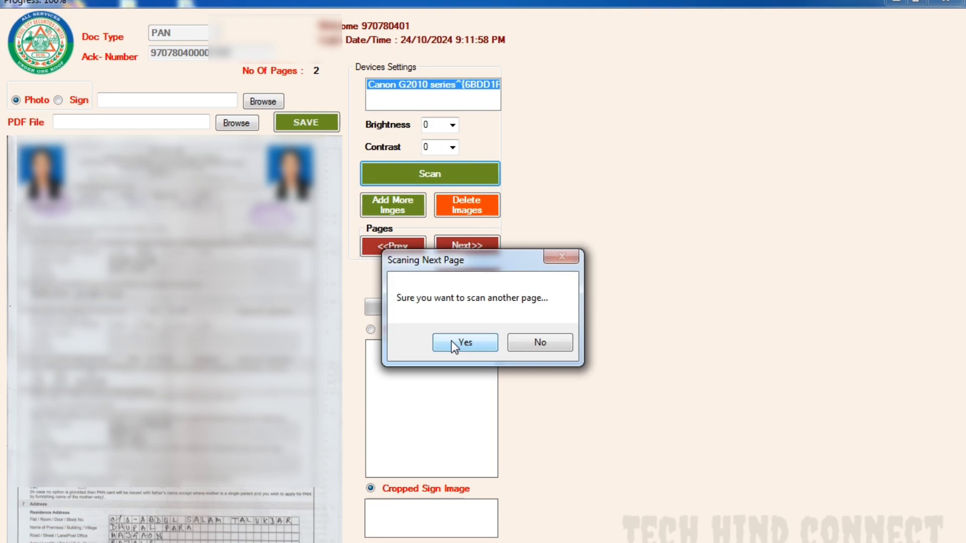
left_click(451, 340)
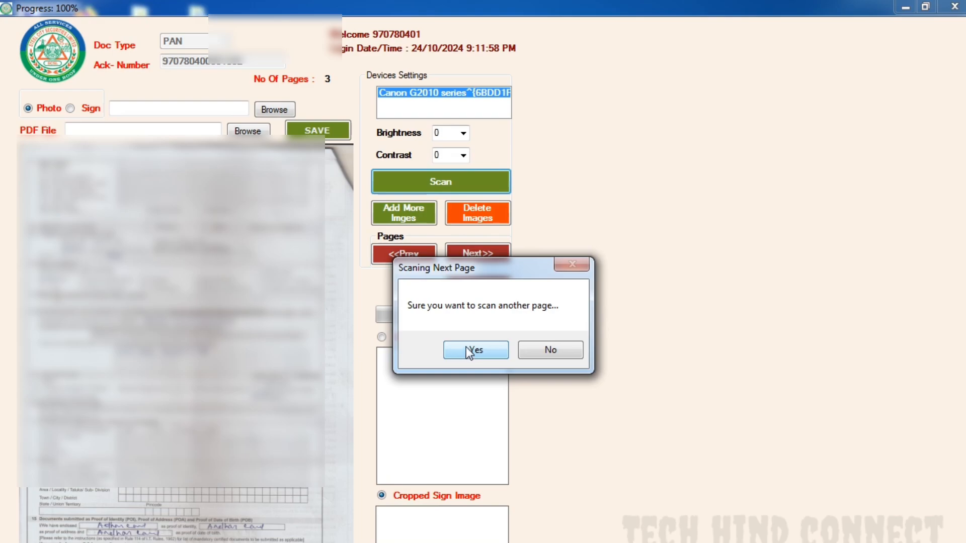
left_click(466, 347)
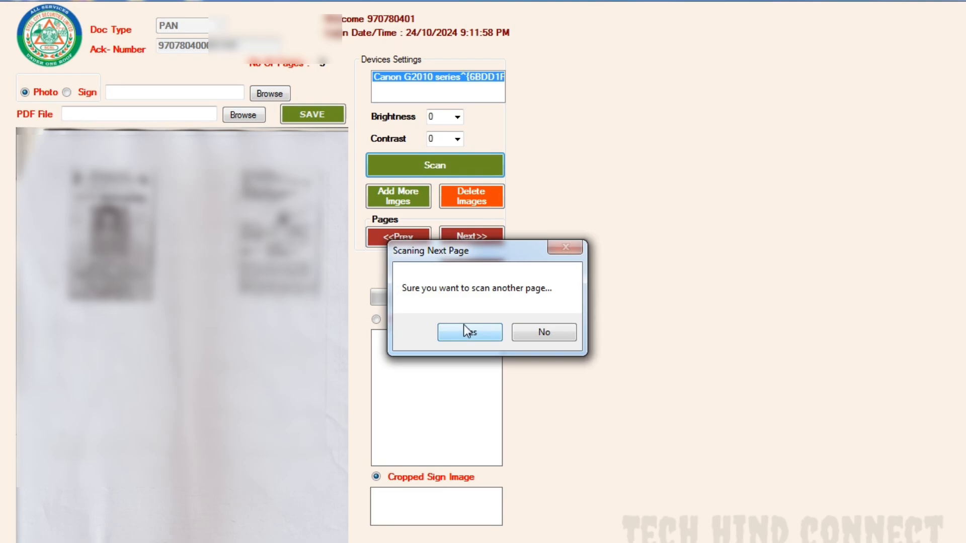
left_click(463, 327)
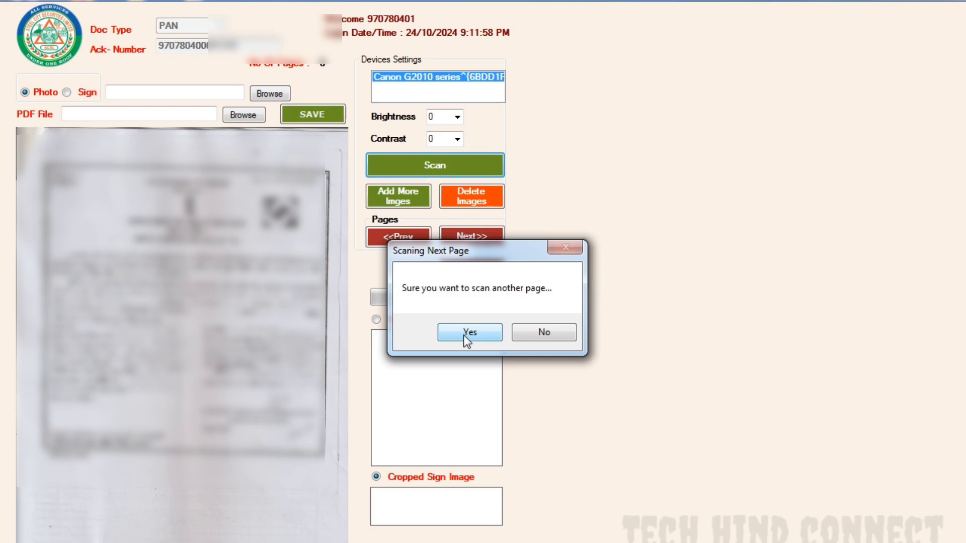
left_click(567, 335)
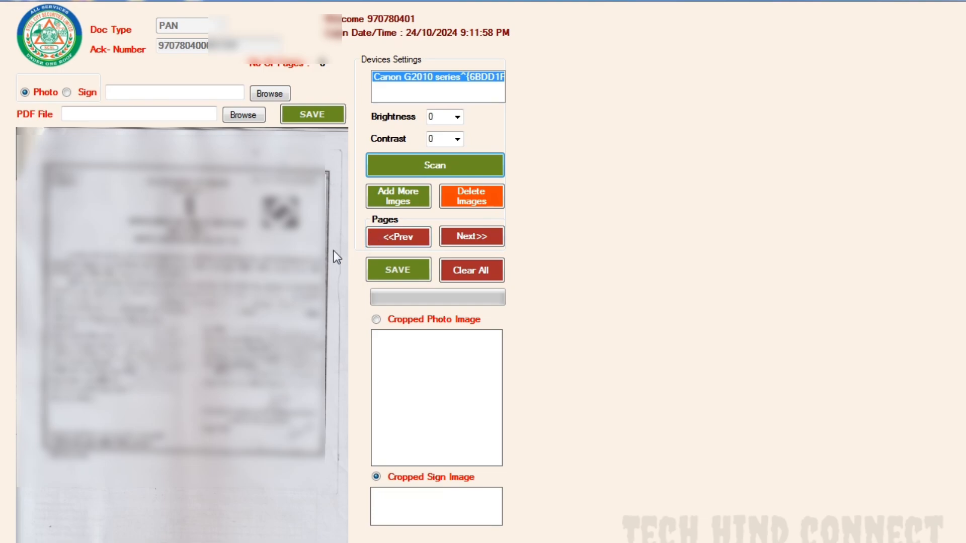
- Go back to the scanned form page with the photos and crop the applicant's photo as the photo image
left_click(397, 239)
left_click(397, 239)
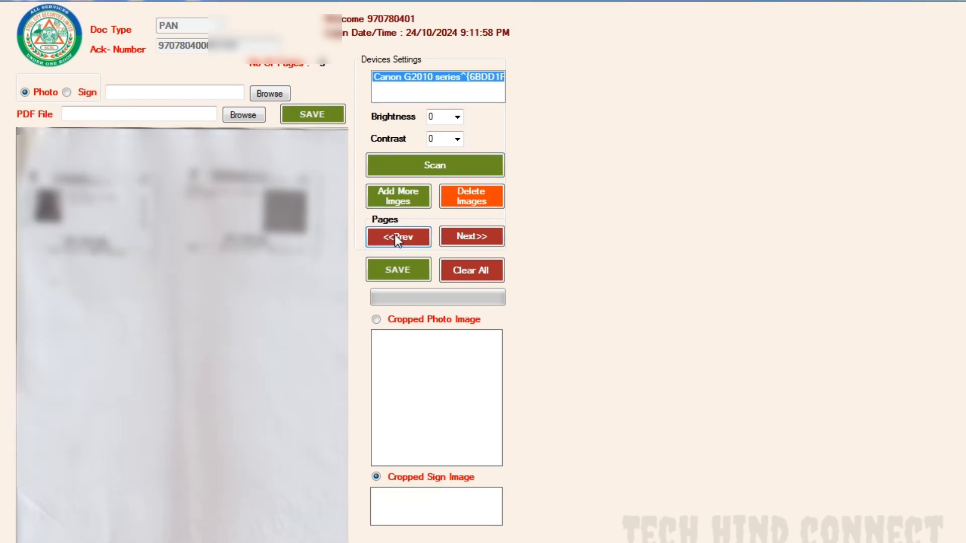
left_click(398, 241)
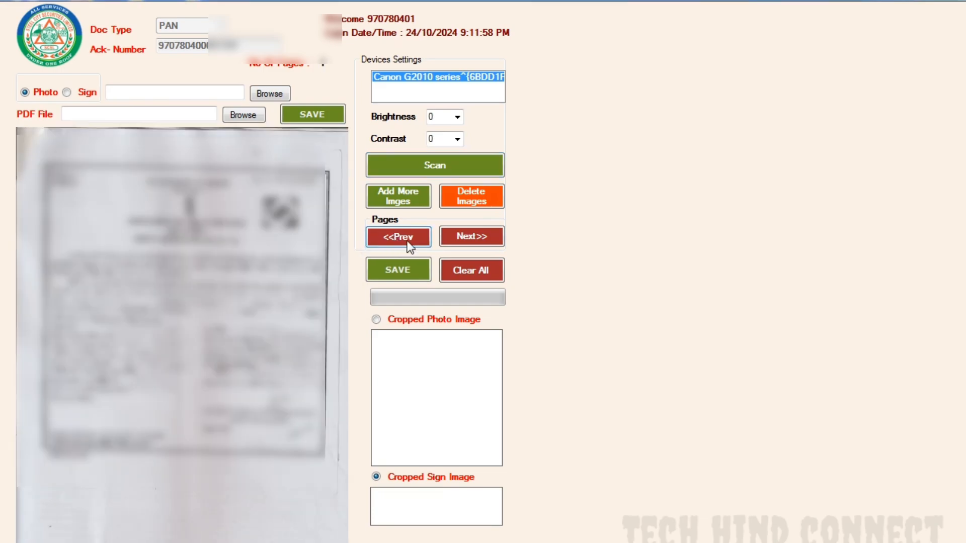
left_click(407, 241)
left_click(406, 240)
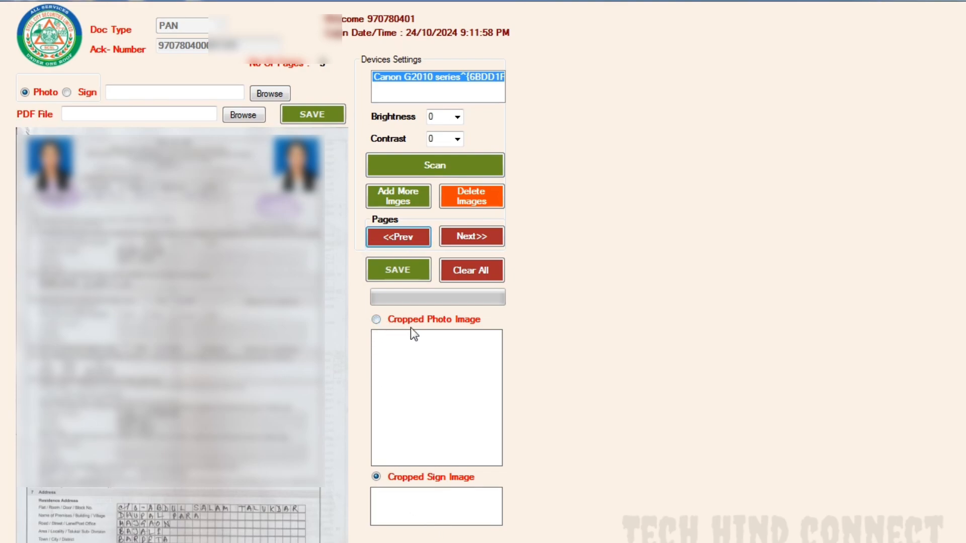
left_click(377, 319)
left_click(318, 197)
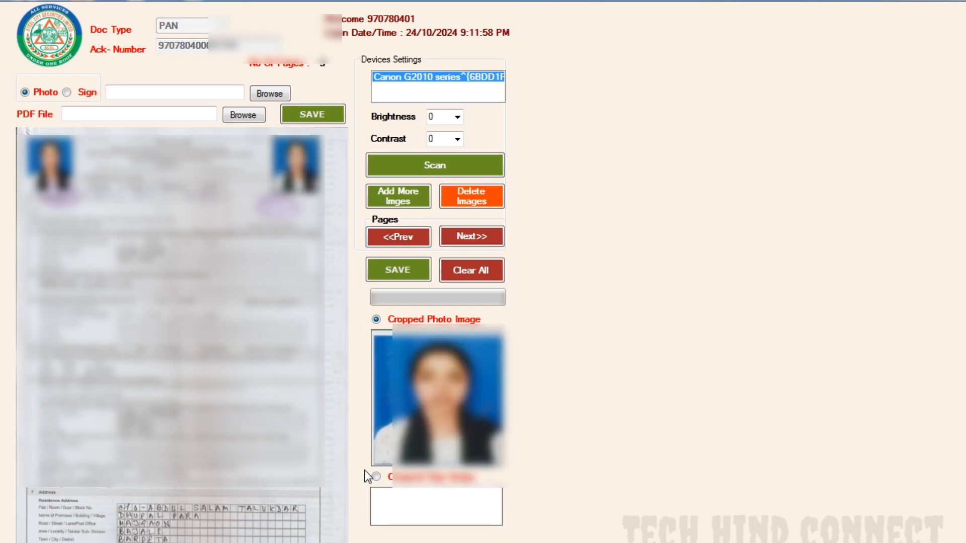
- Crop the thumb impression below the photo as the sign image, and save and upload the scanned documents
left_click(376, 476)
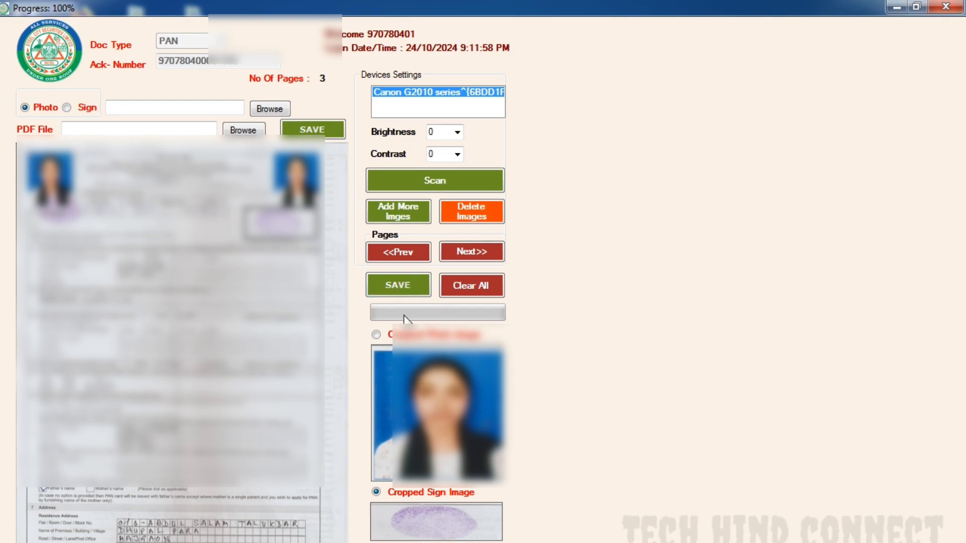
left_click(403, 285)
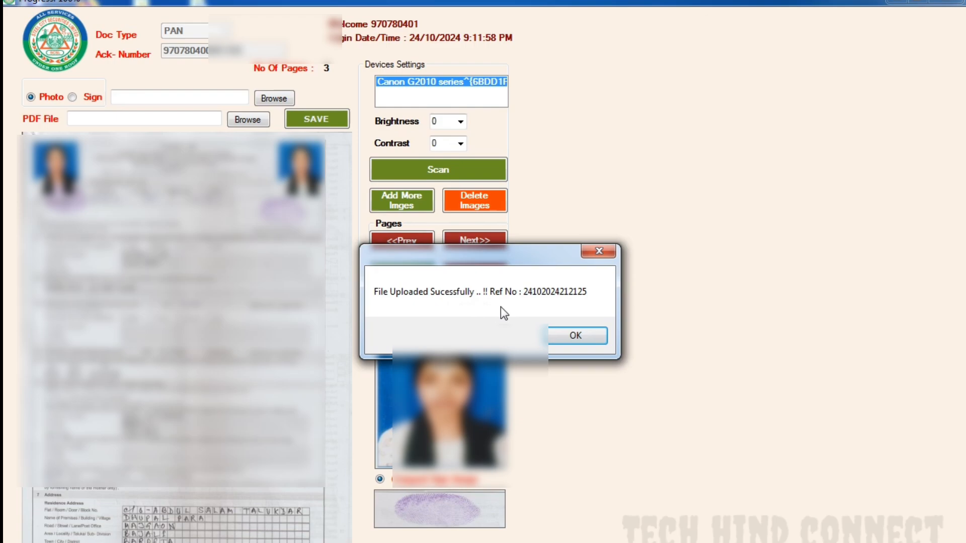
left_click(567, 335)
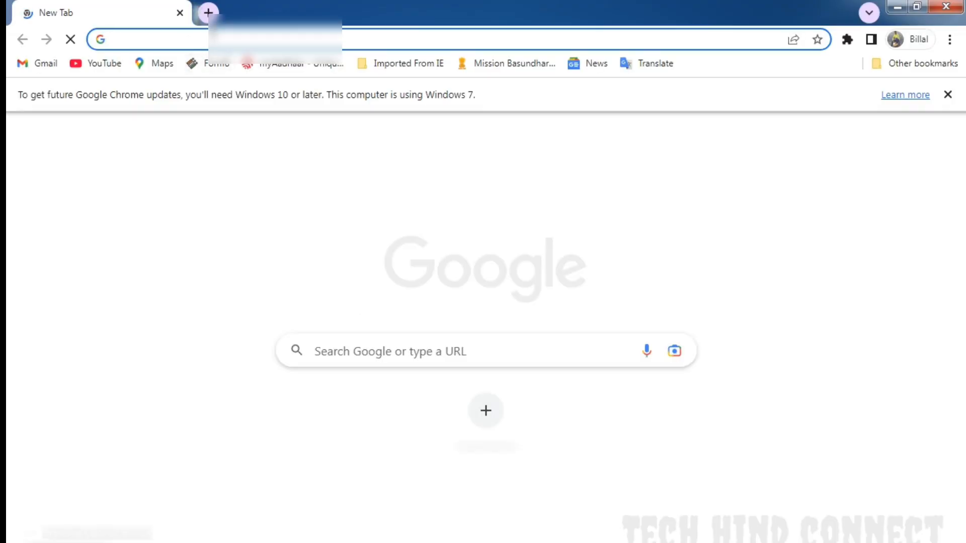
- Search the web for backoffice steel city, open the Backoffice Ver. 4.0 login page and dismiss its announcement
left_click(185, 39)
type("bac")
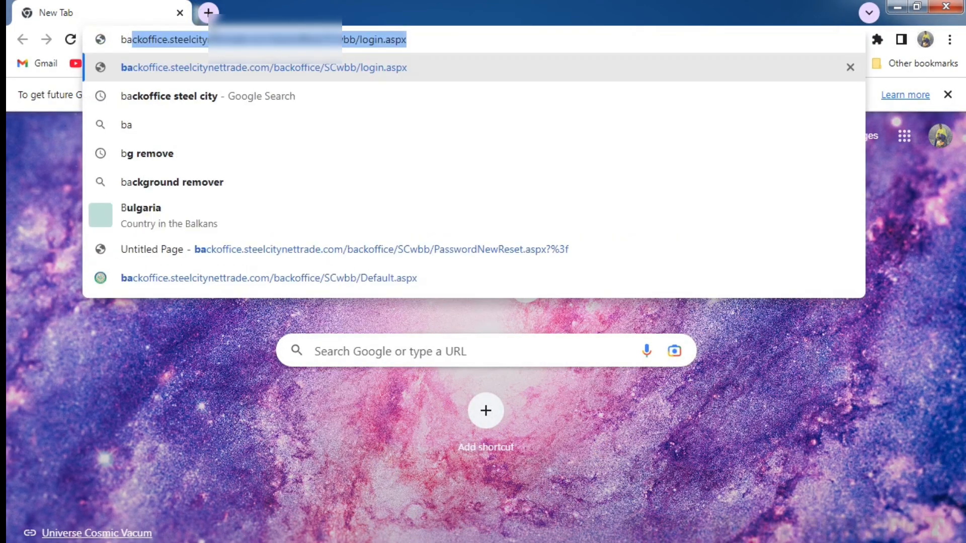
type("k")
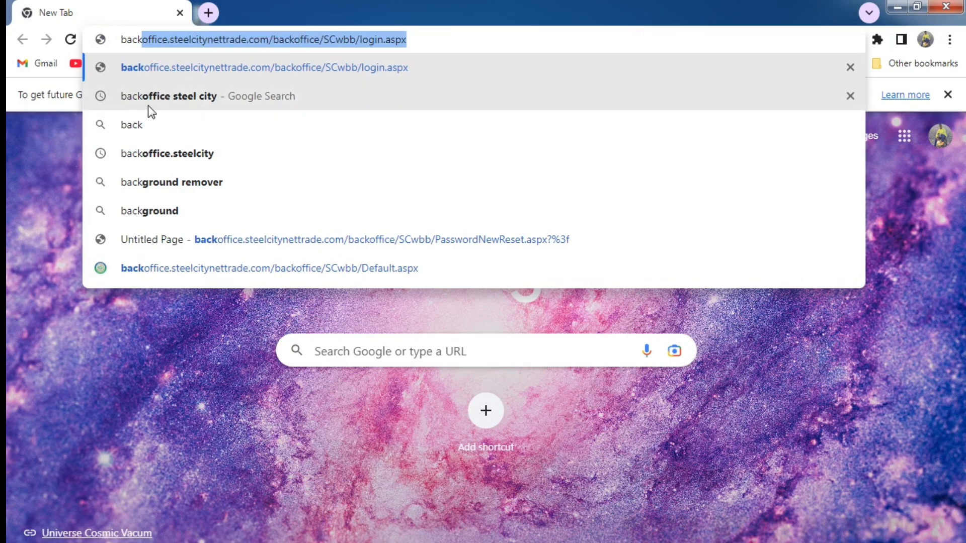
left_click(209, 99)
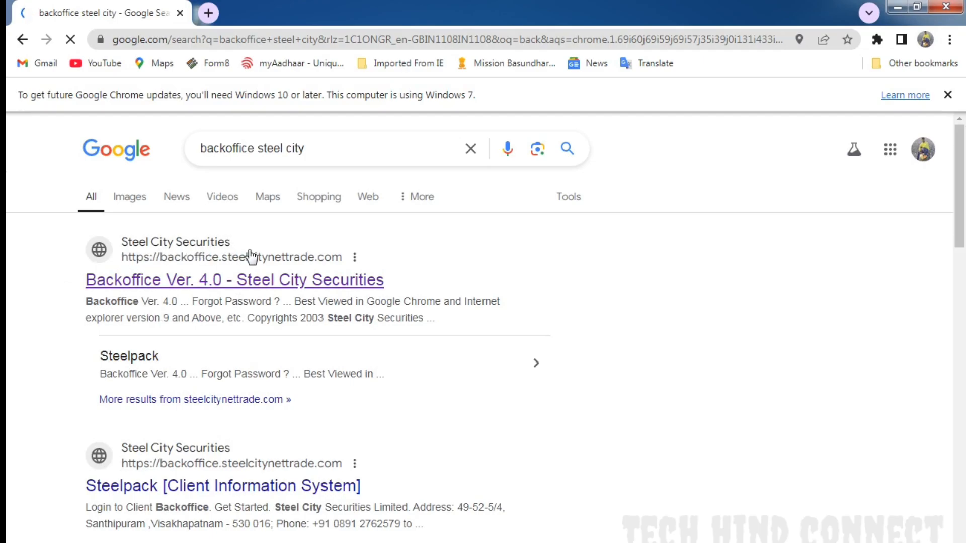
scroll(261, 254, "down", 4)
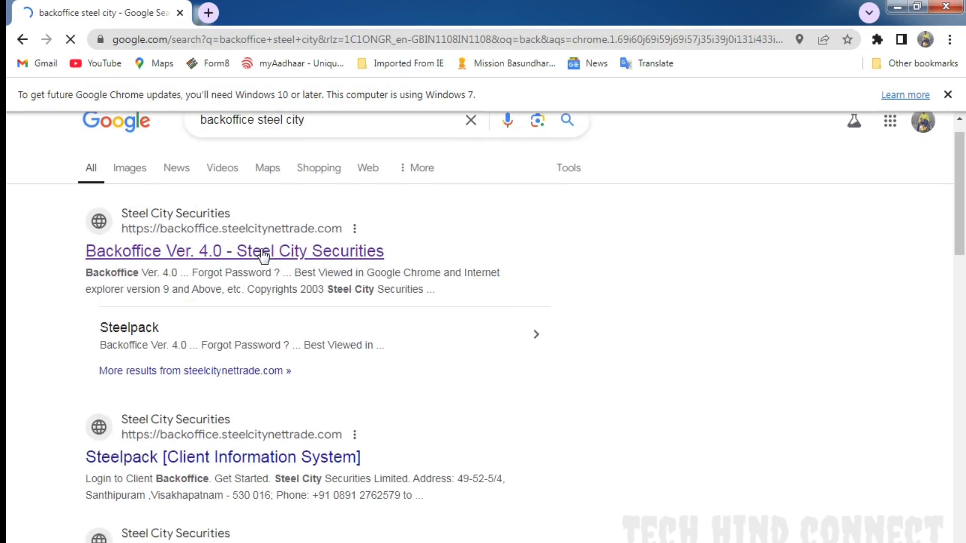
scroll(259, 253, "up", 4)
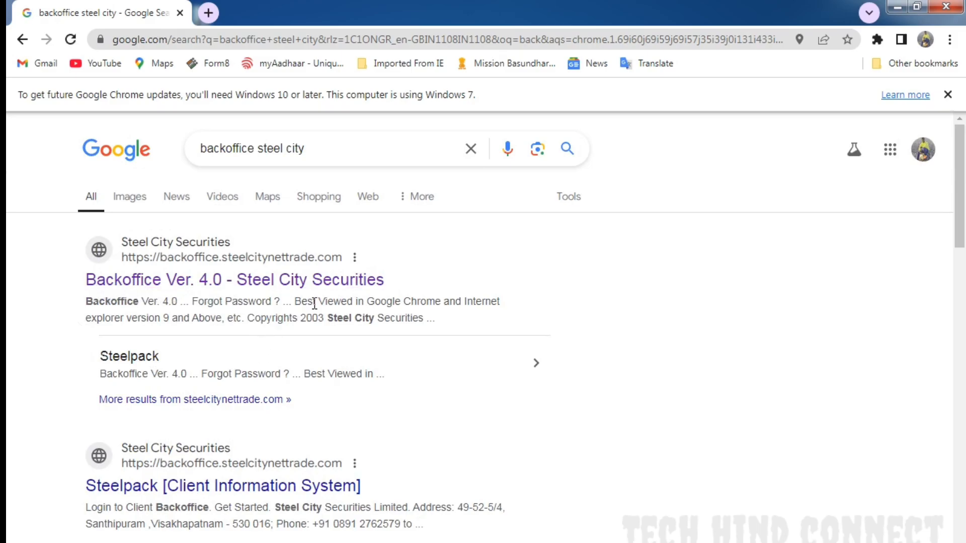
left_click(185, 279)
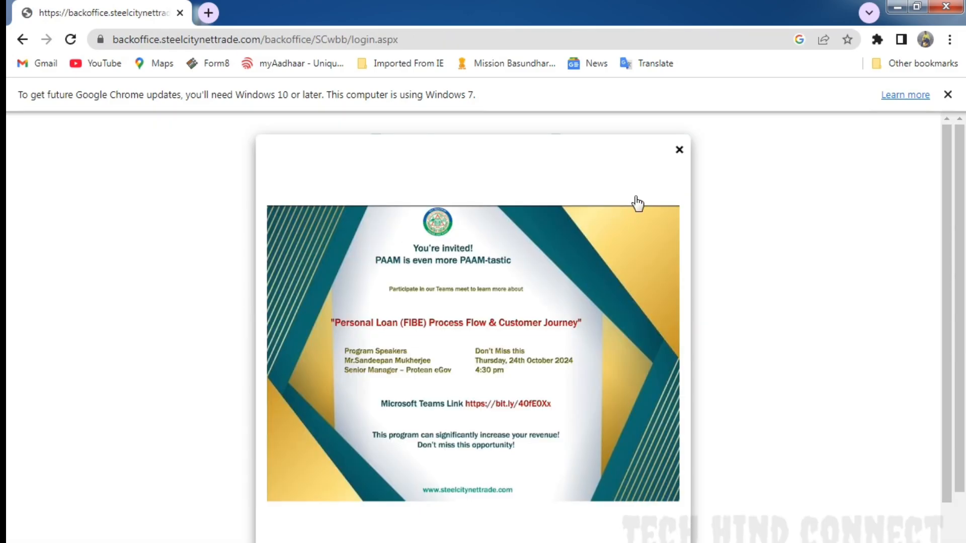
left_click(679, 149)
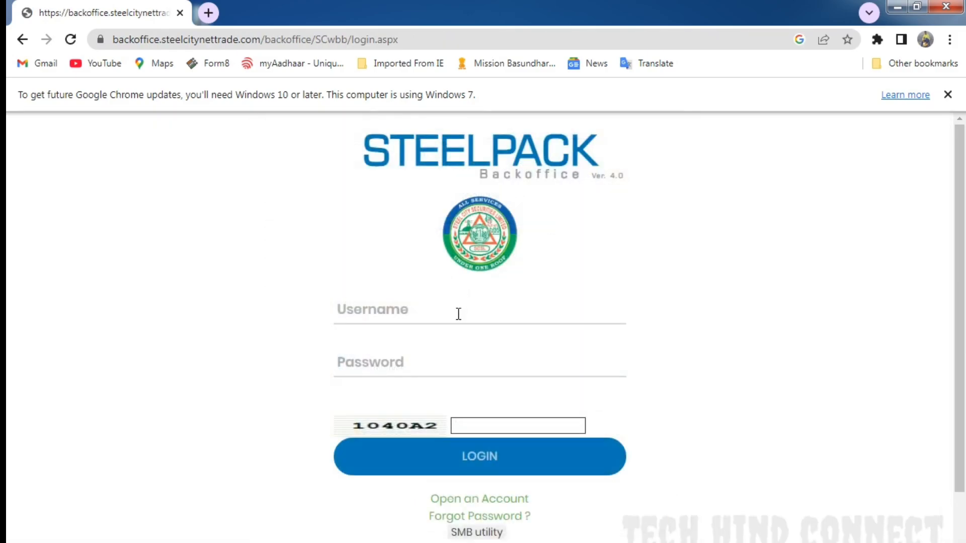
- Log in to the Steelpack back office with the account username, the password and the captcha code shown
left_click(424, 316)
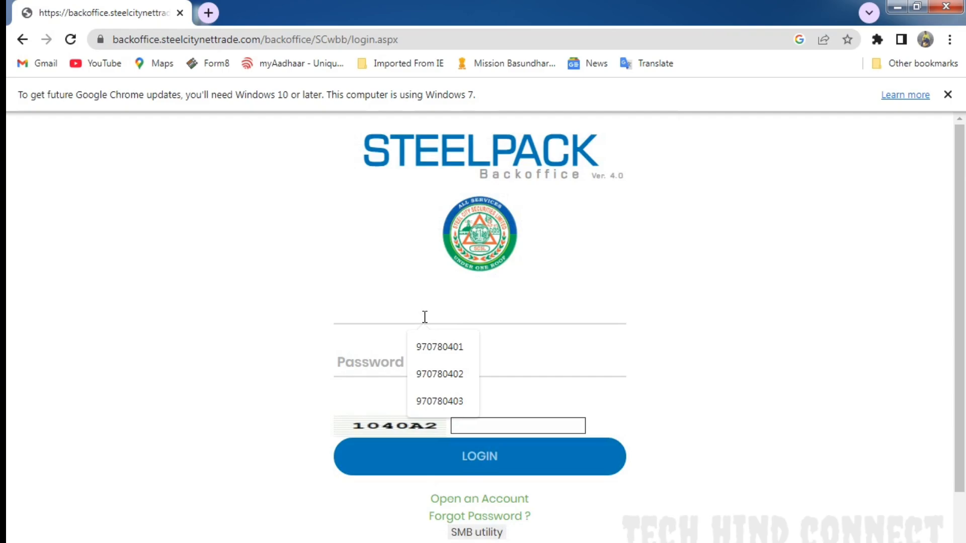
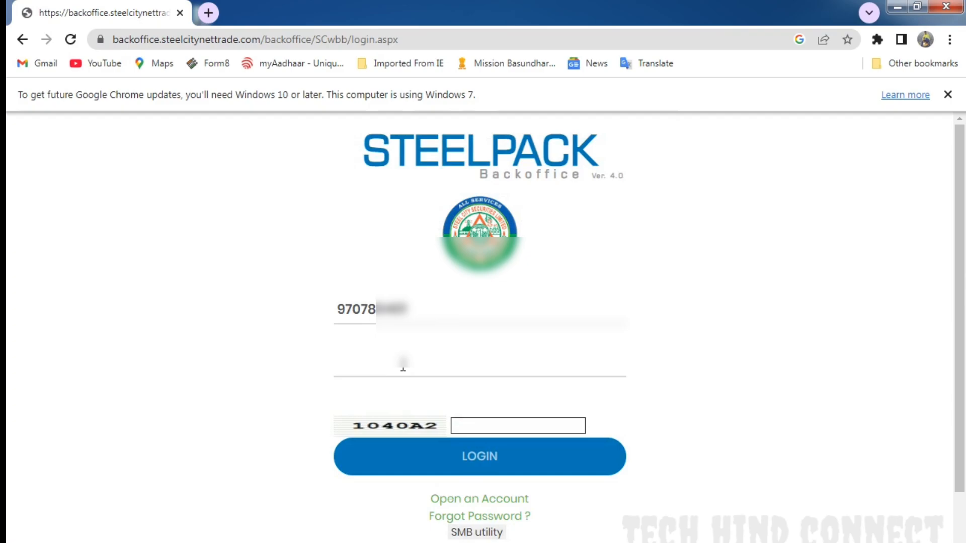
type("********")
left_click(528, 422)
type("10")
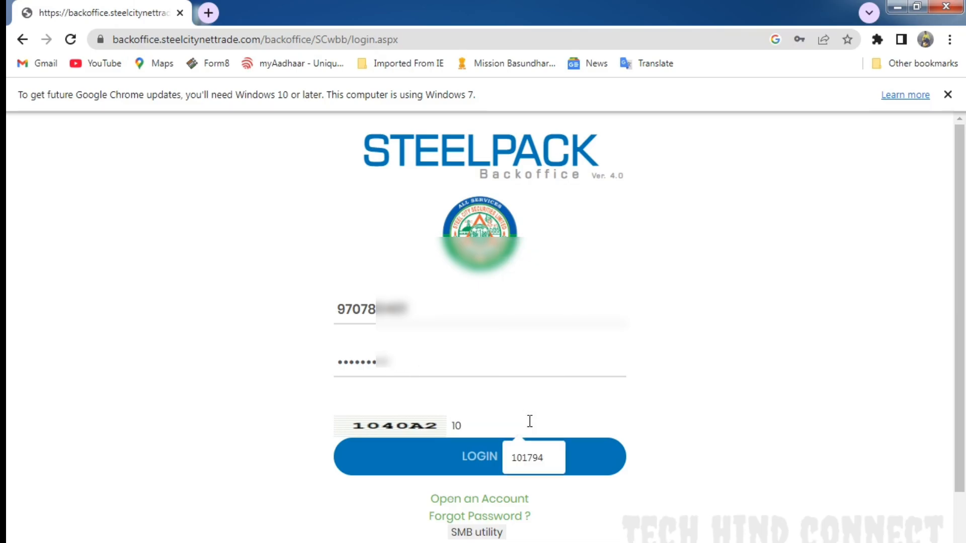
type("40")
key("Return")
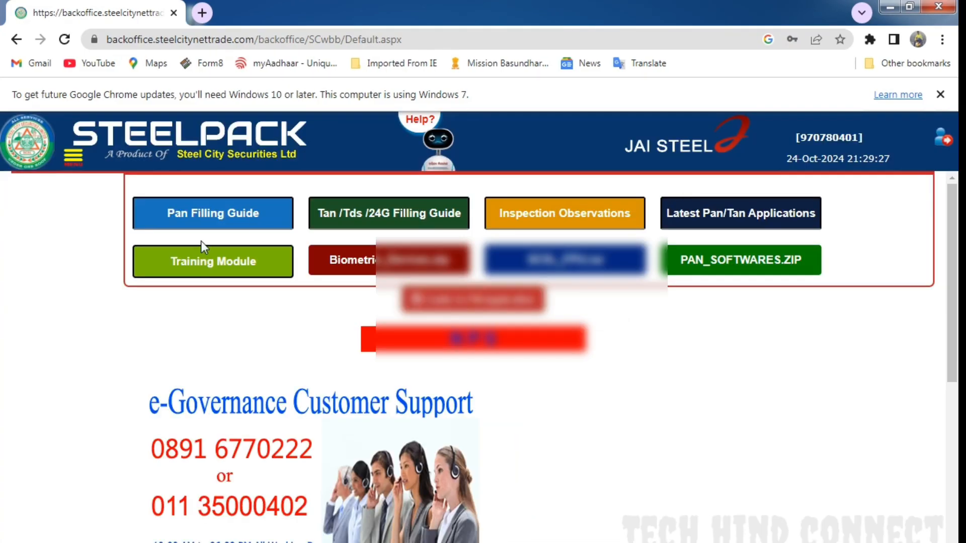
- Open a NEW entry under DOUBLE DATA ENTRY - PAN in the e-Governance TIN Services
left_click(74, 161)
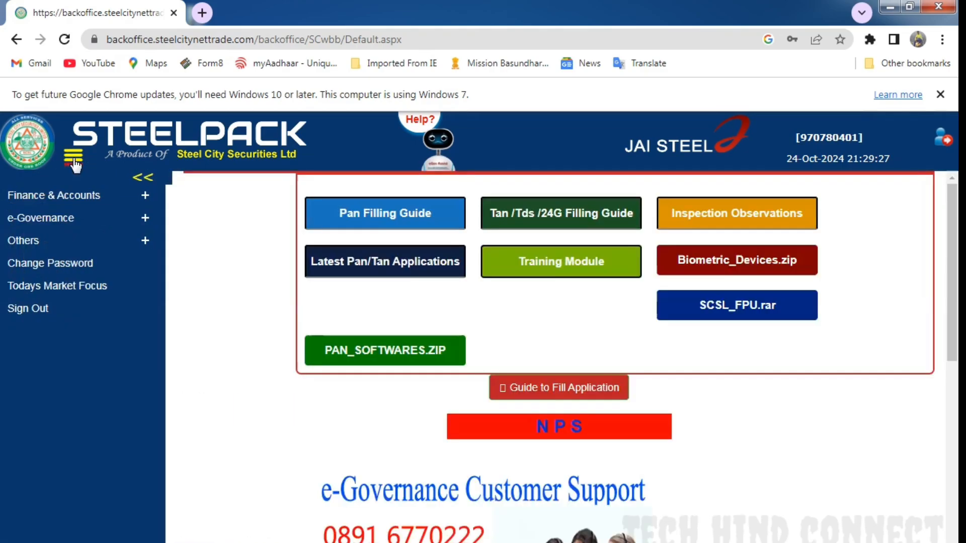
left_click(74, 222)
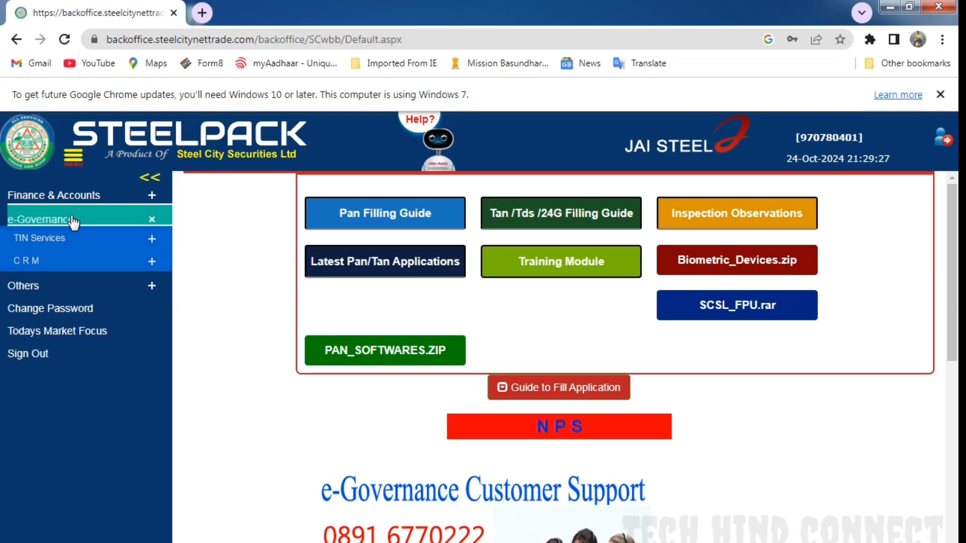
left_click(55, 240)
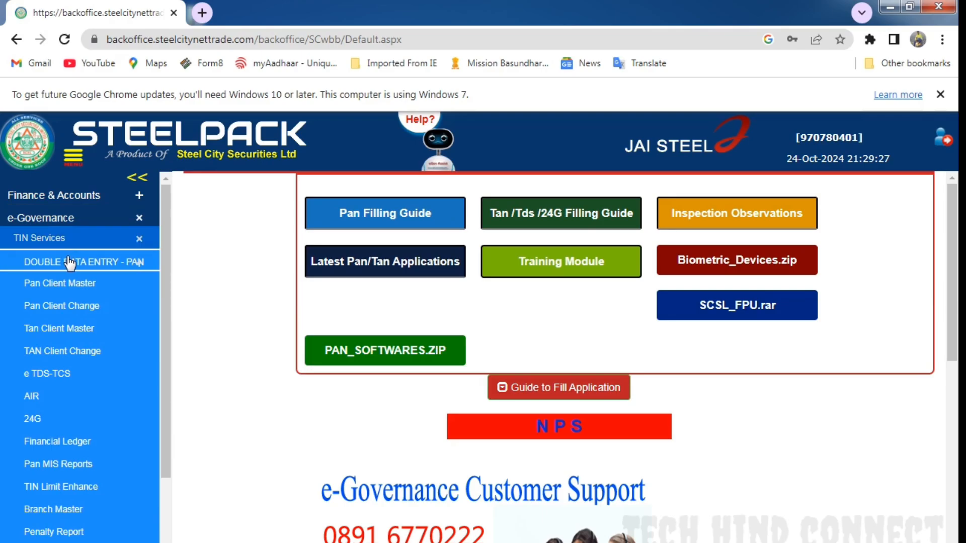
left_click(102, 267)
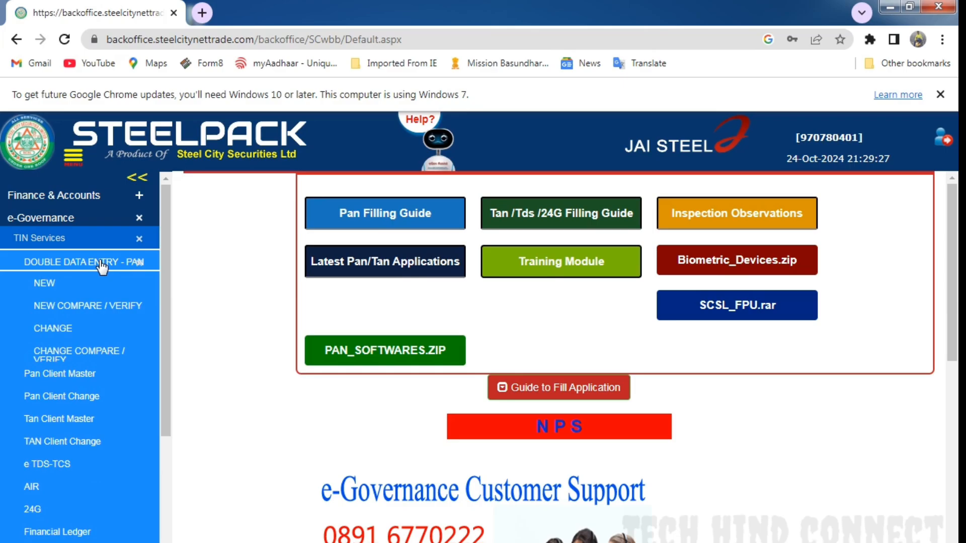
left_click(69, 286)
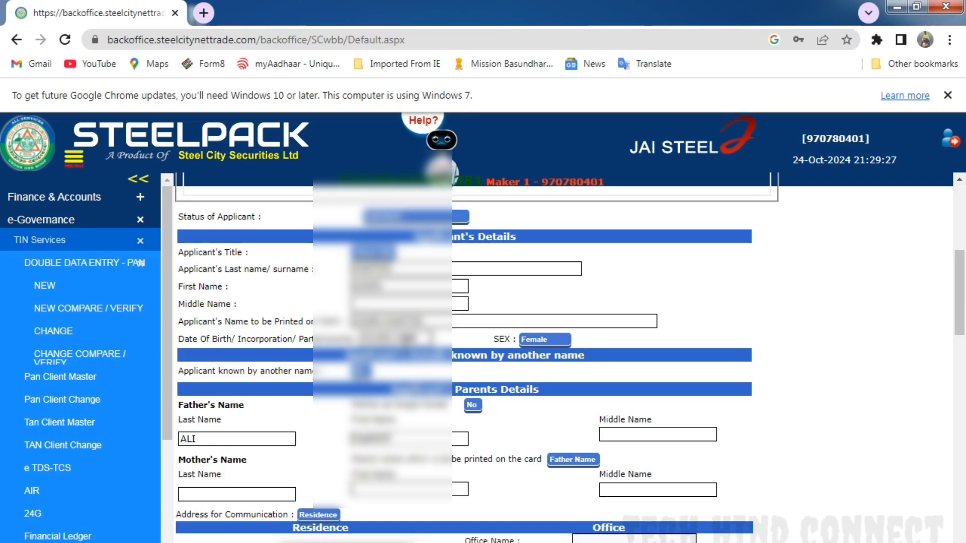
- Choose the applicant's title in the Applicant's Details section
left_click(381, 254)
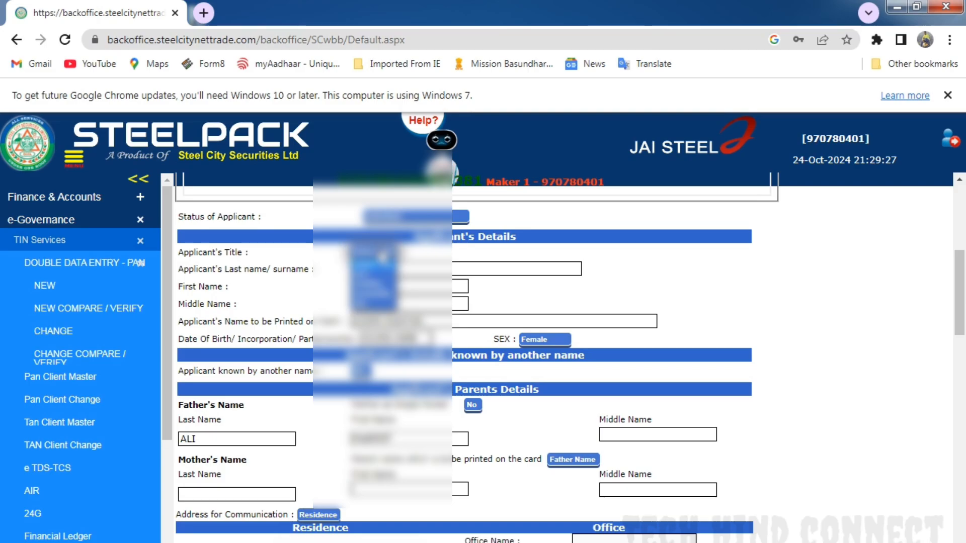
left_click(374, 288)
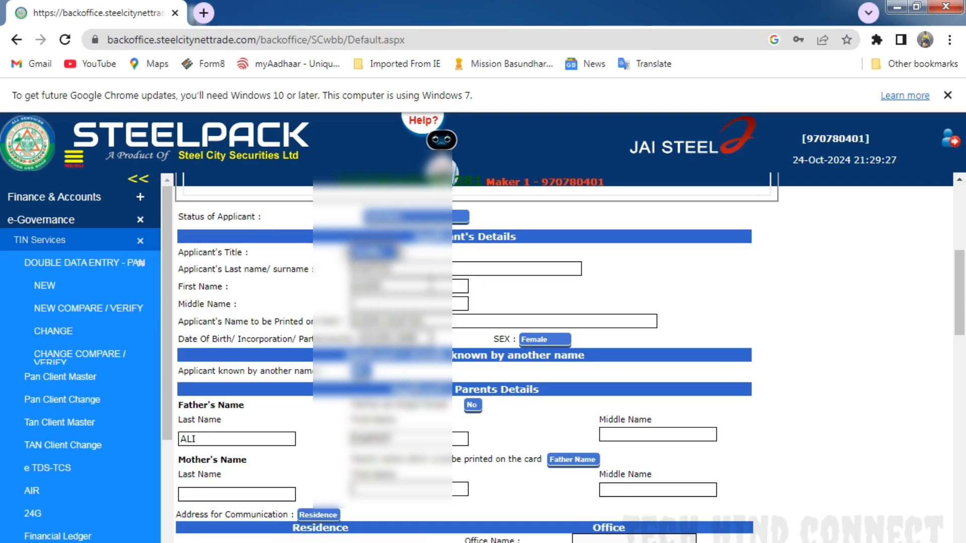
left_click(655, 278)
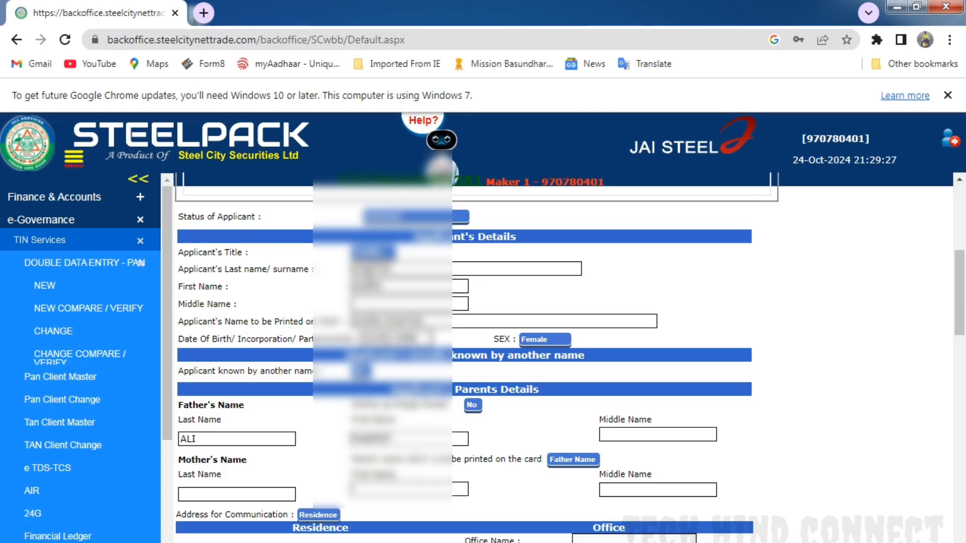
- Enter Address Line 1 of the applicant's residence address
scroll(422, 281, "down", 3)
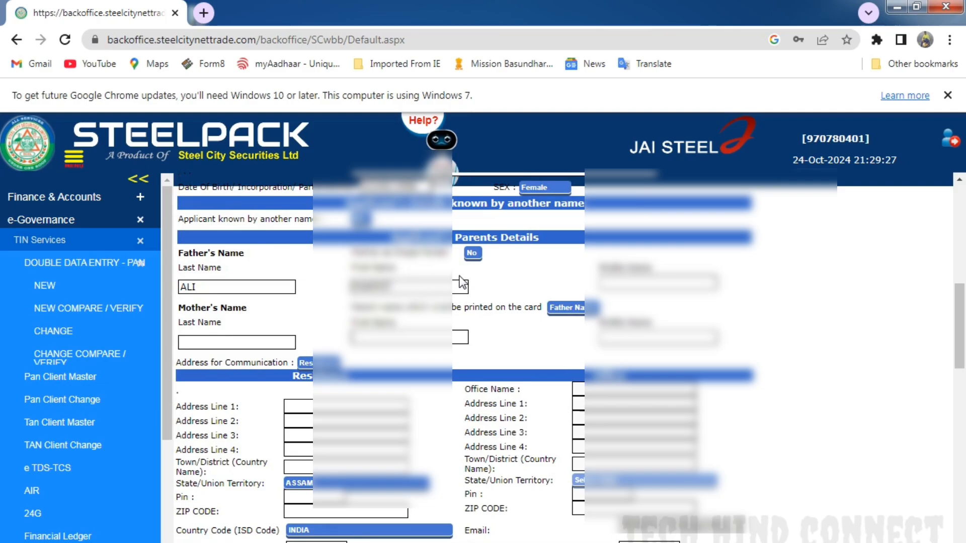
scroll(458, 285, "down", 1)
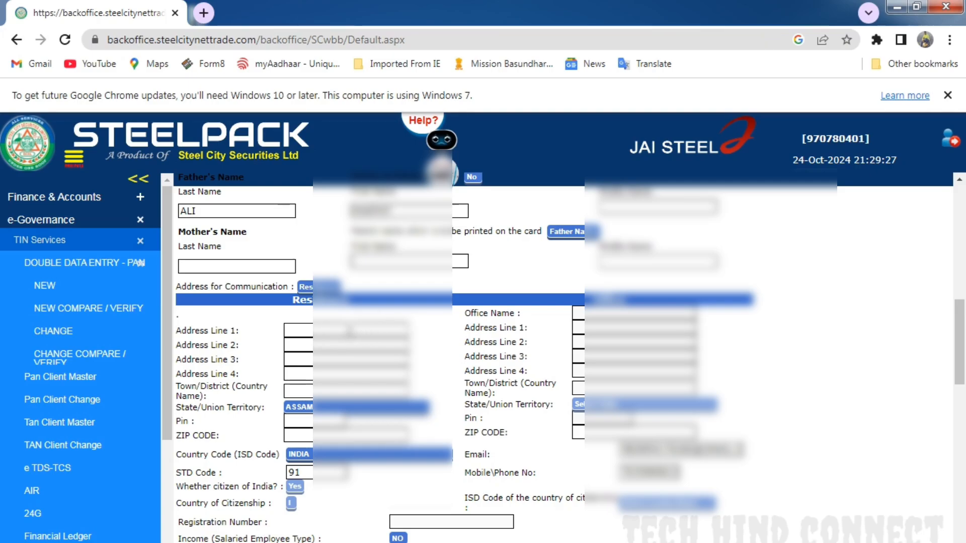
left_click(327, 329)
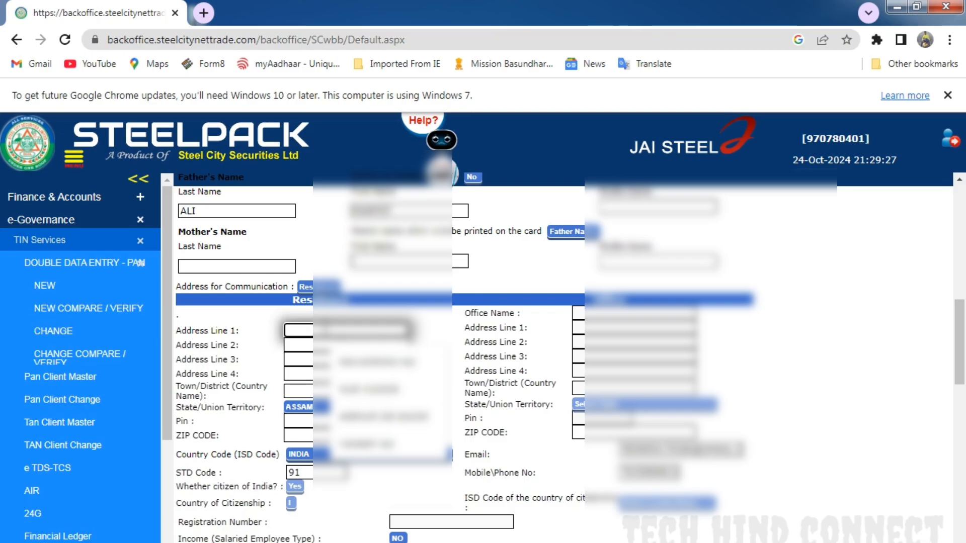
key("Down")
key("Return")
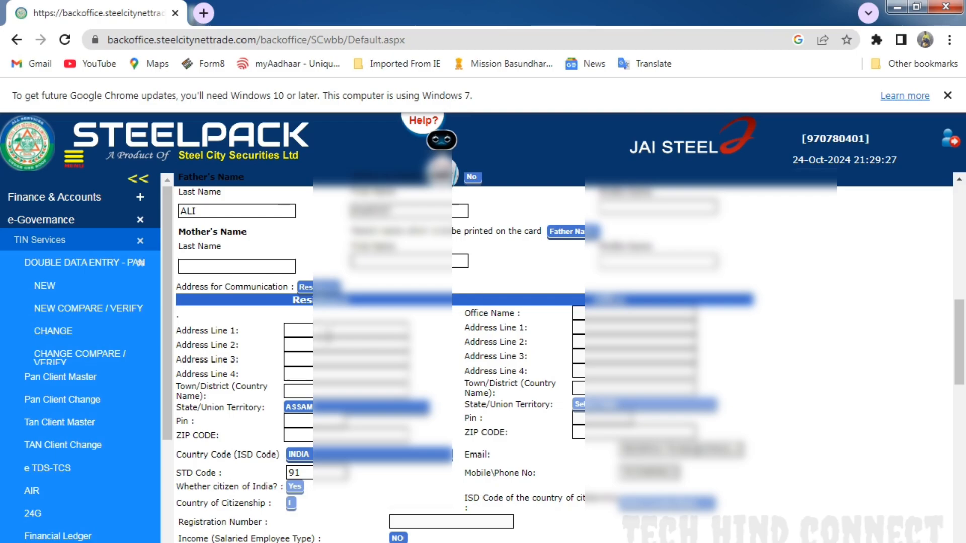
left_click(326, 331)
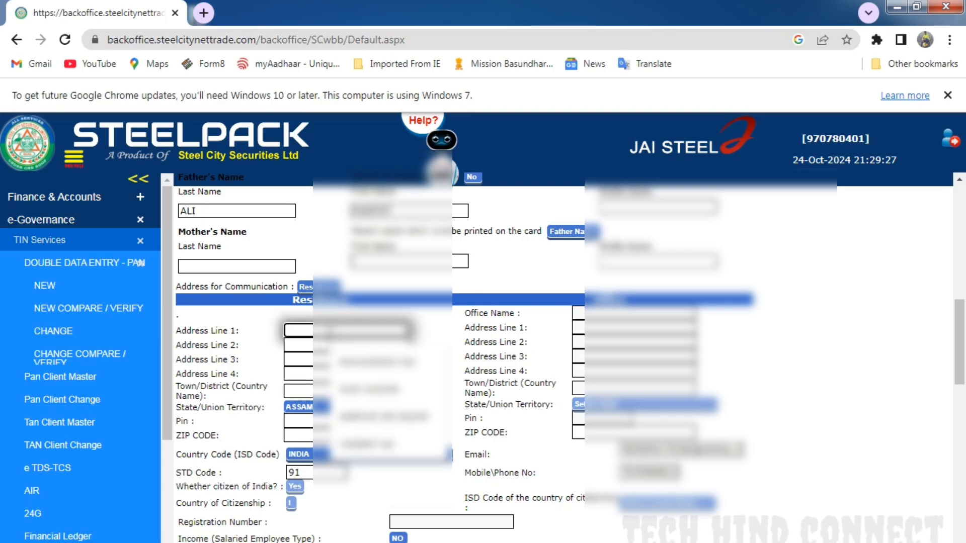
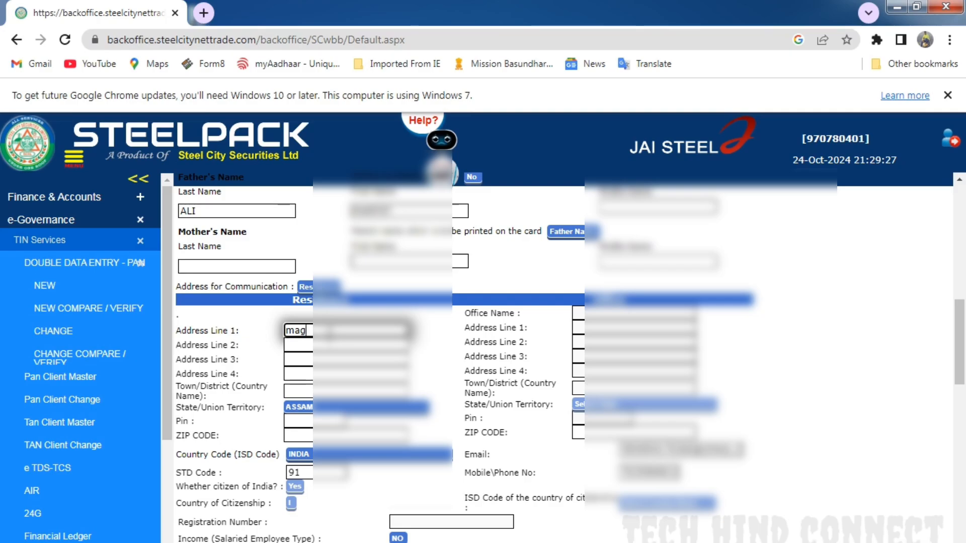
key("Tab")
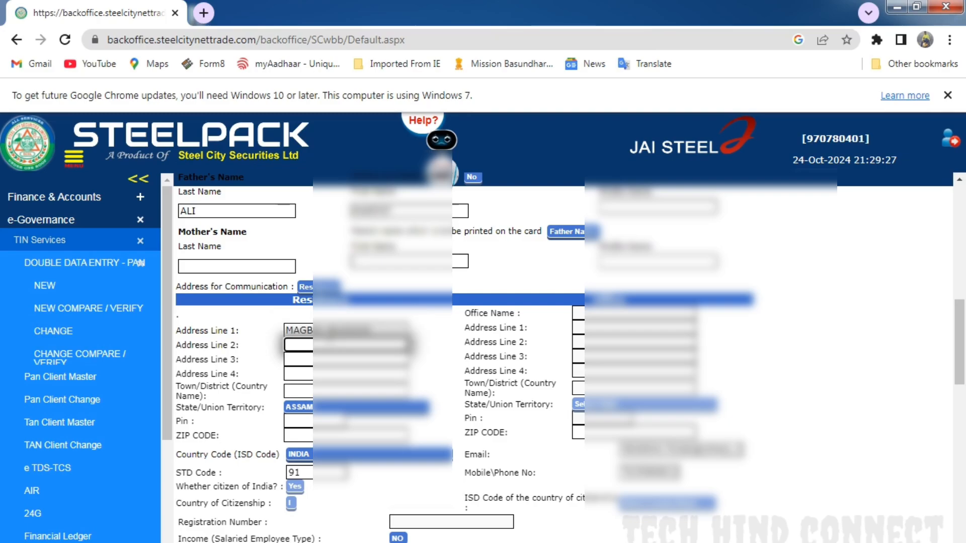
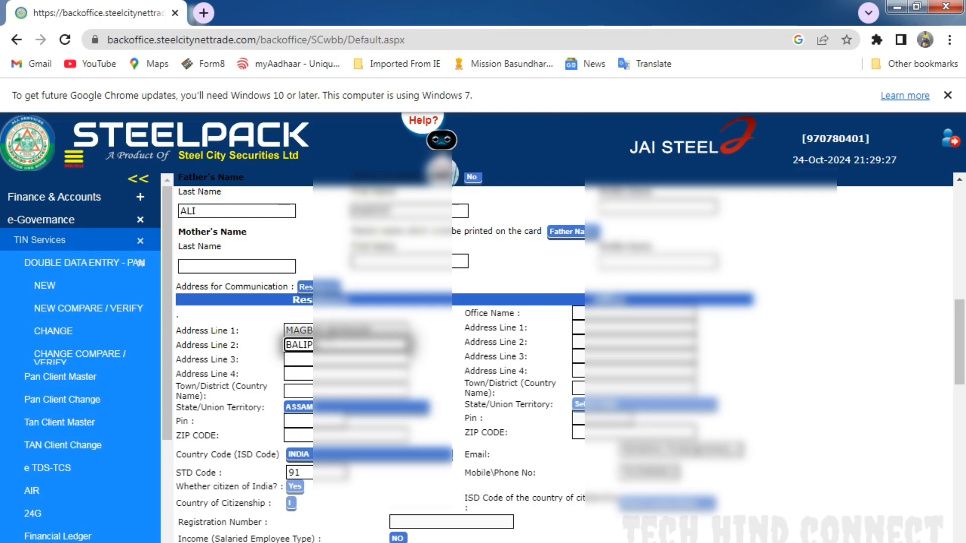
- Fill in Address Lines 2 to 4 and the town or district of the applicant's residence
key("Tab")
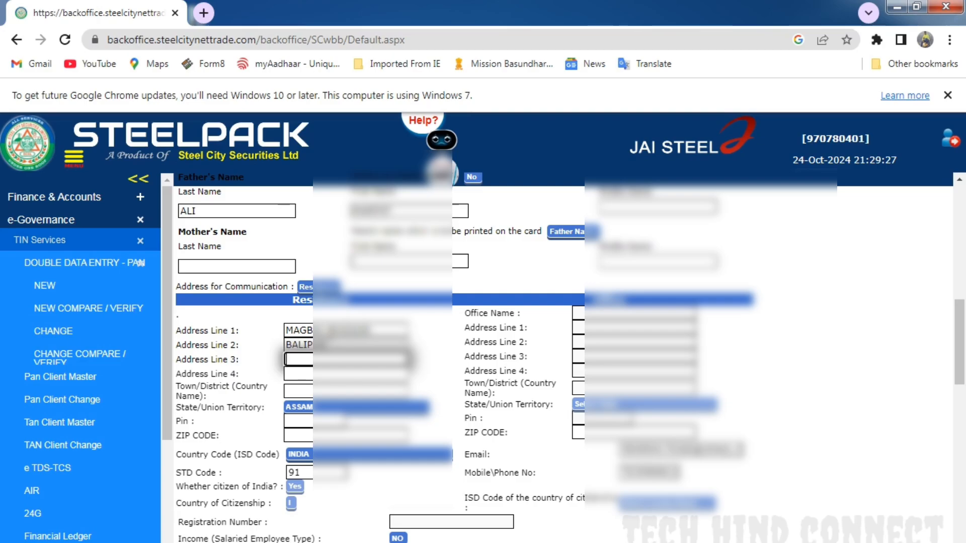
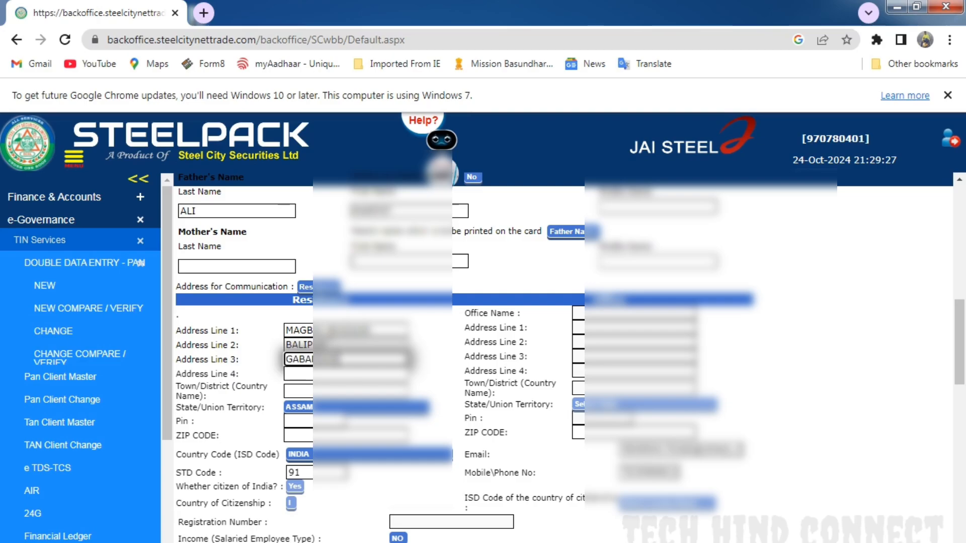
key("Tab")
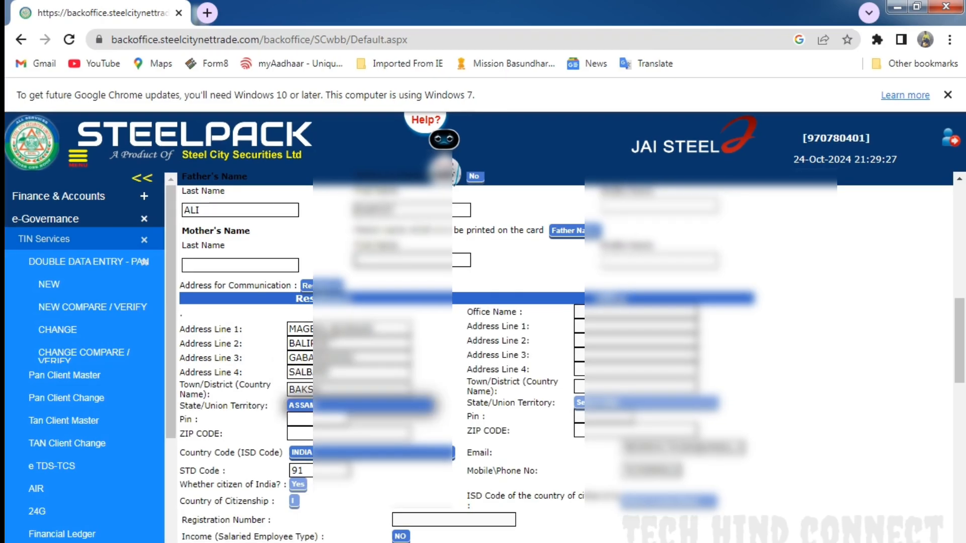
- Enter the postal code of the applicant's residence in the address section
key("Tab")
type("78")
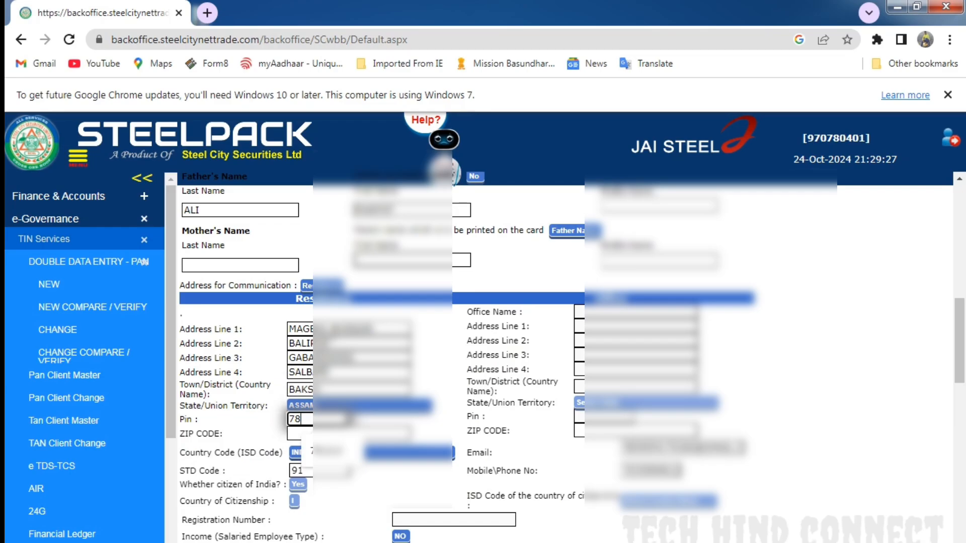
type("13")
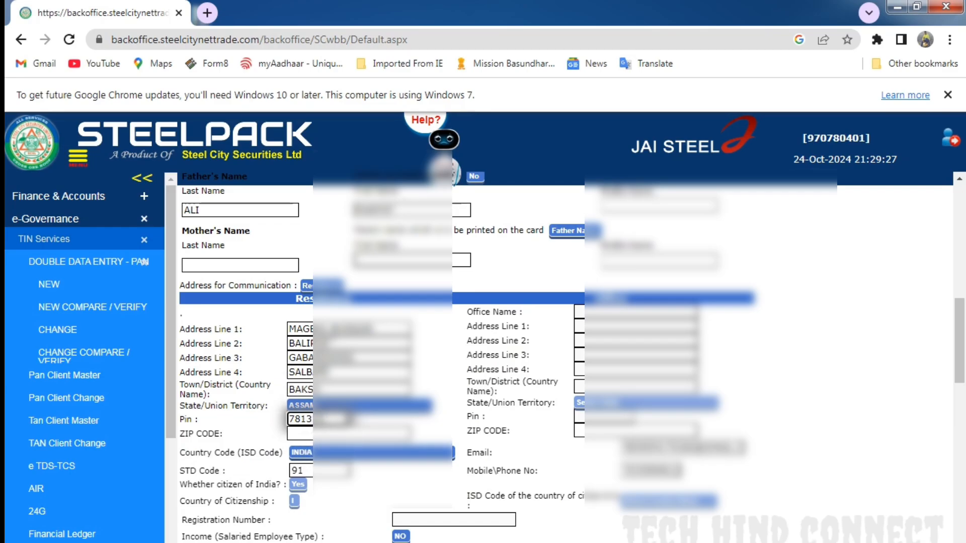
left_click(259, 416)
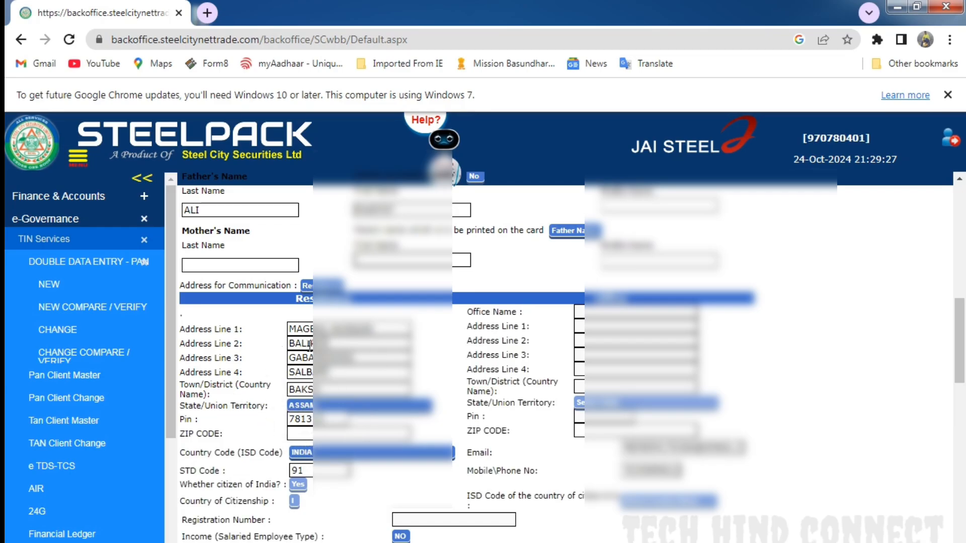
scroll(384, 352, "down", 1)
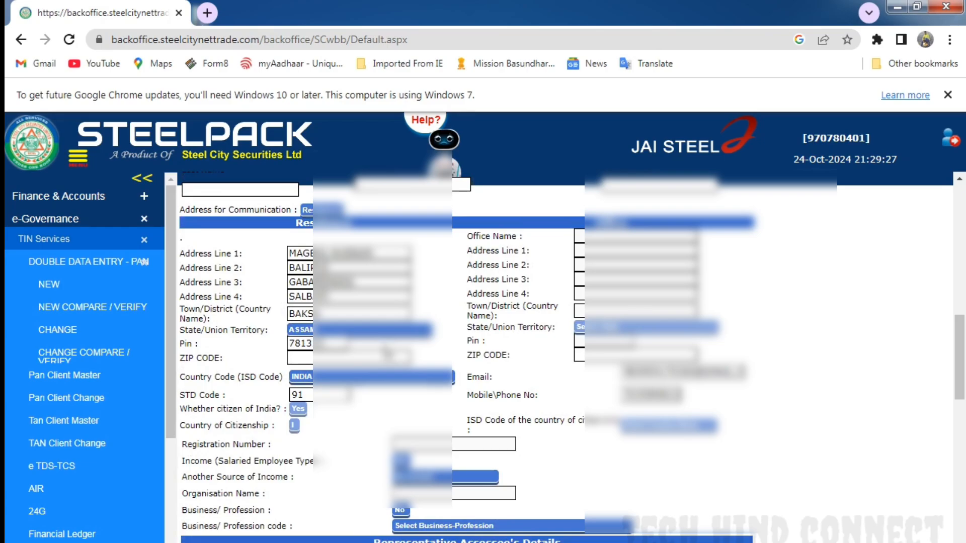
scroll(387, 351, "down", 1)
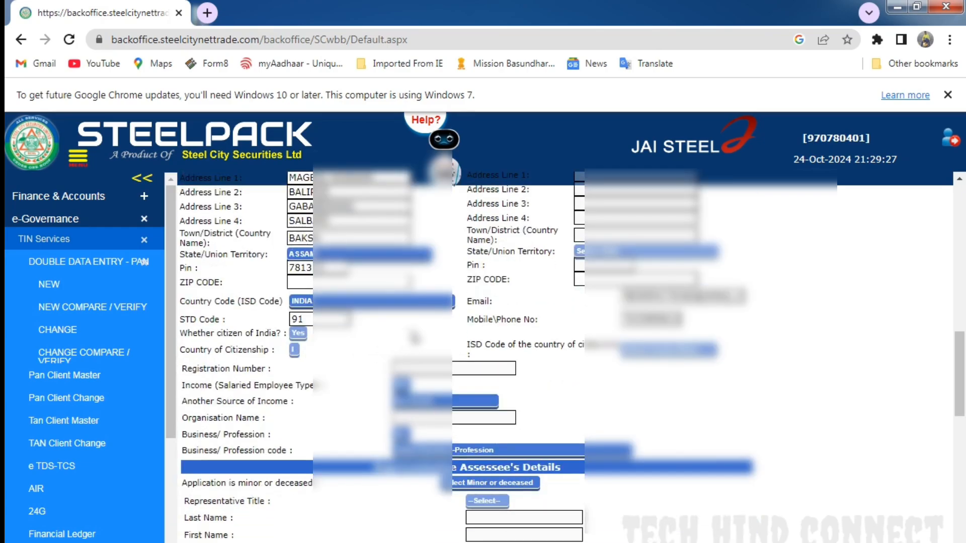
- Review the applicant's contact and income details and the available business or profession codes
scroll(414, 338, "down", 1)
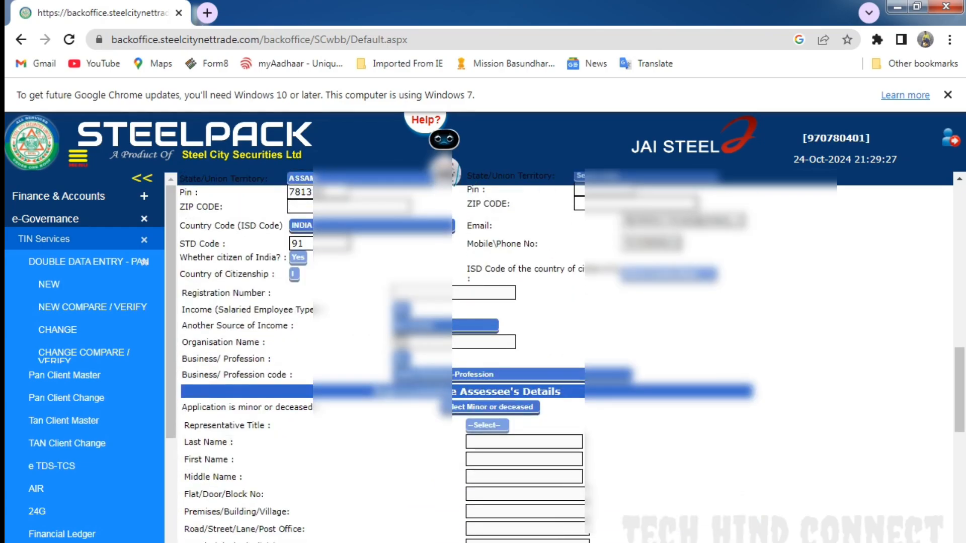
scroll(310, 313, "down", 1)
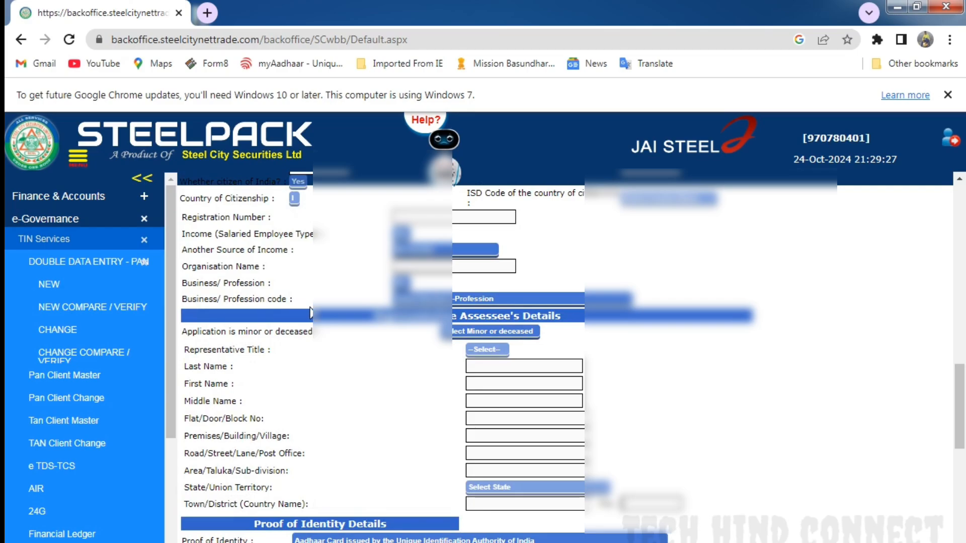
left_click(435, 302)
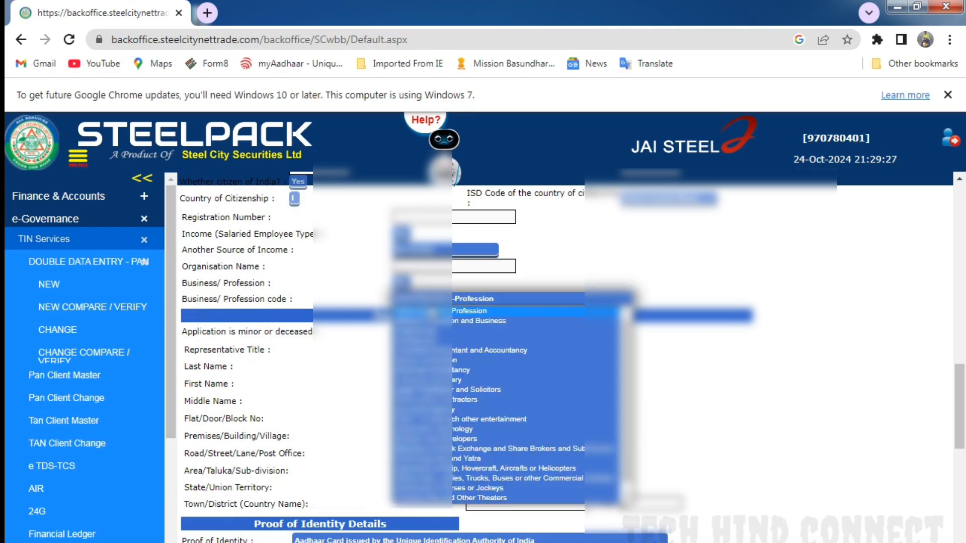
left_click(352, 292)
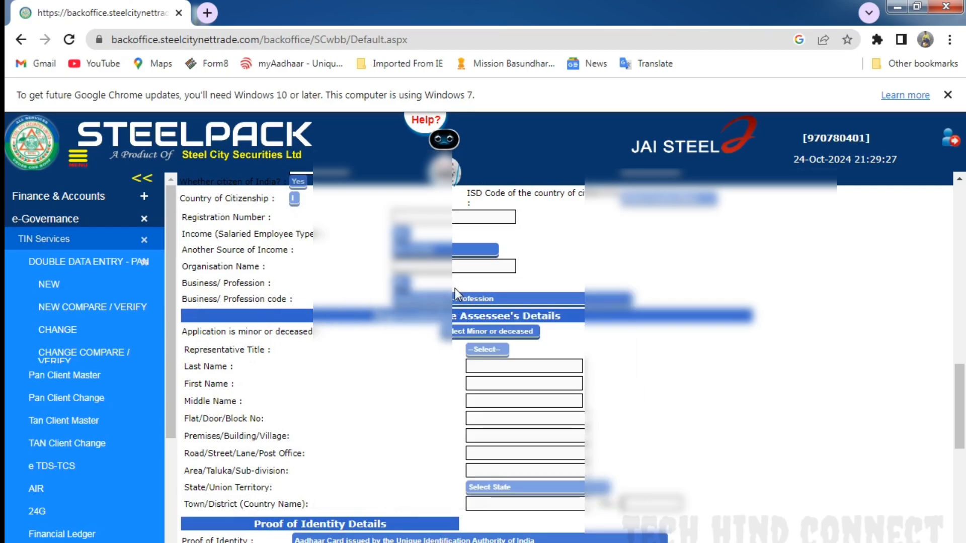
- Enter the place of verification below the proof of identity details and submit the first maker's data entry
scroll(455, 293, "down", 3)
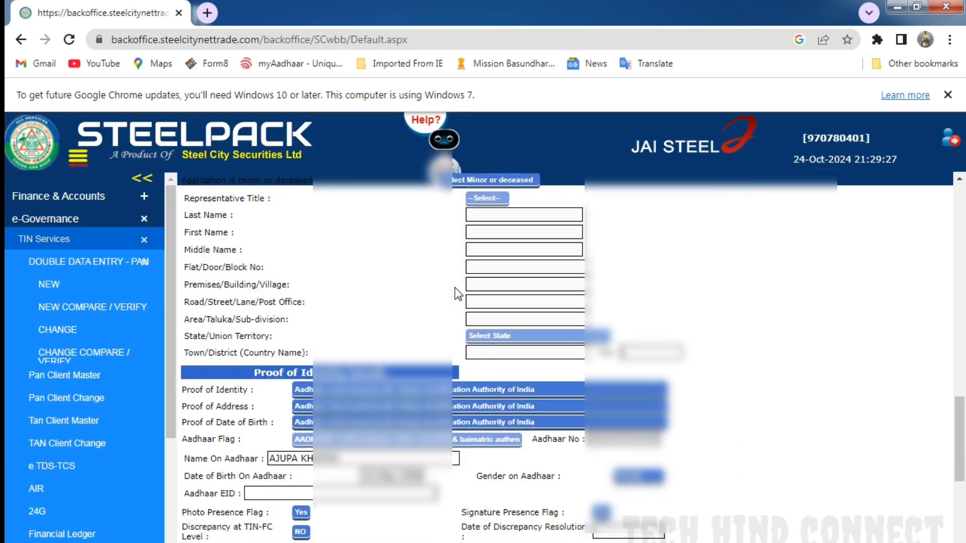
scroll(455, 293, "down", 3)
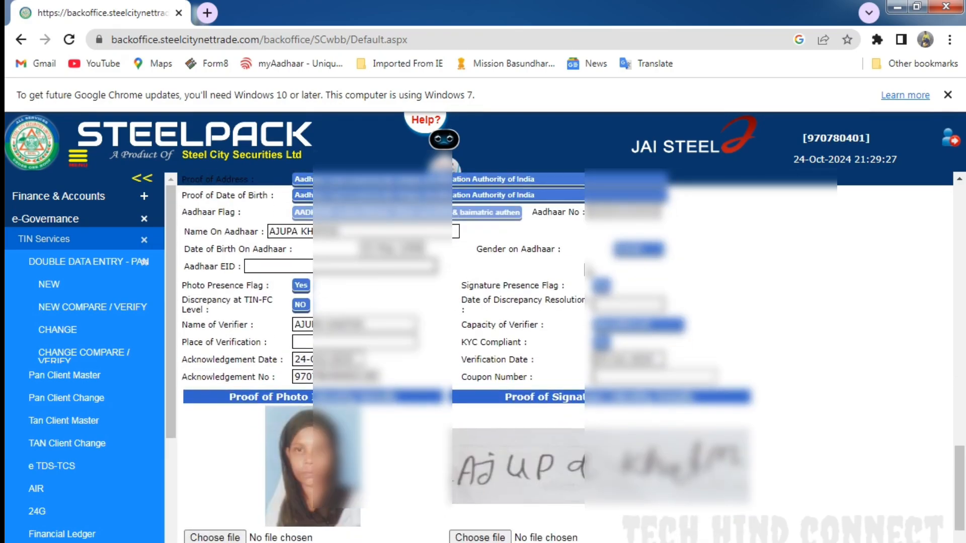
left_click(328, 342)
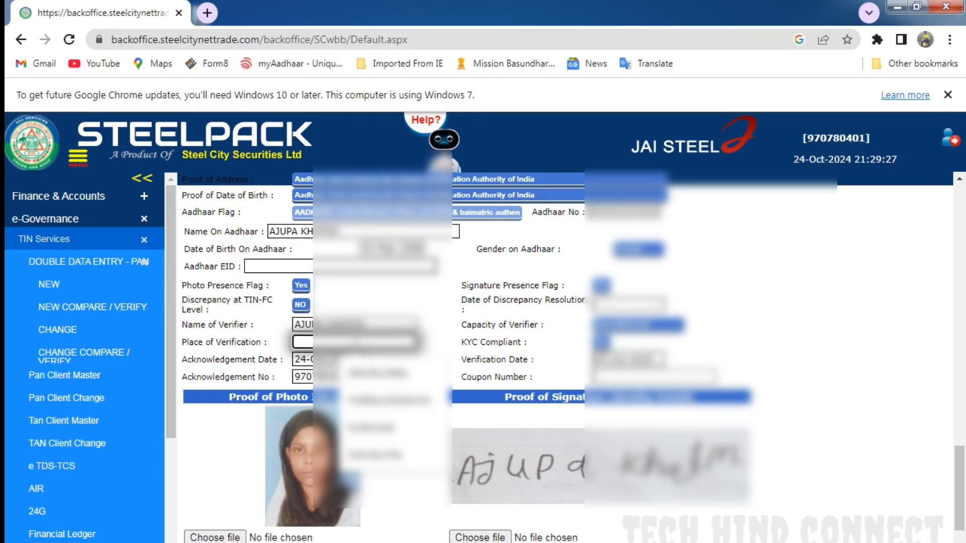
type("DHU")
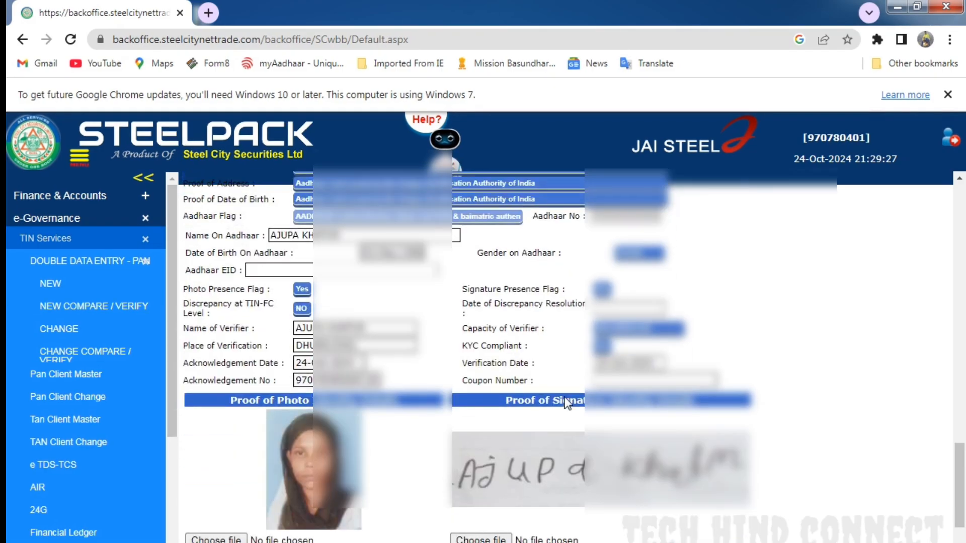
scroll(564, 396, "down", 2)
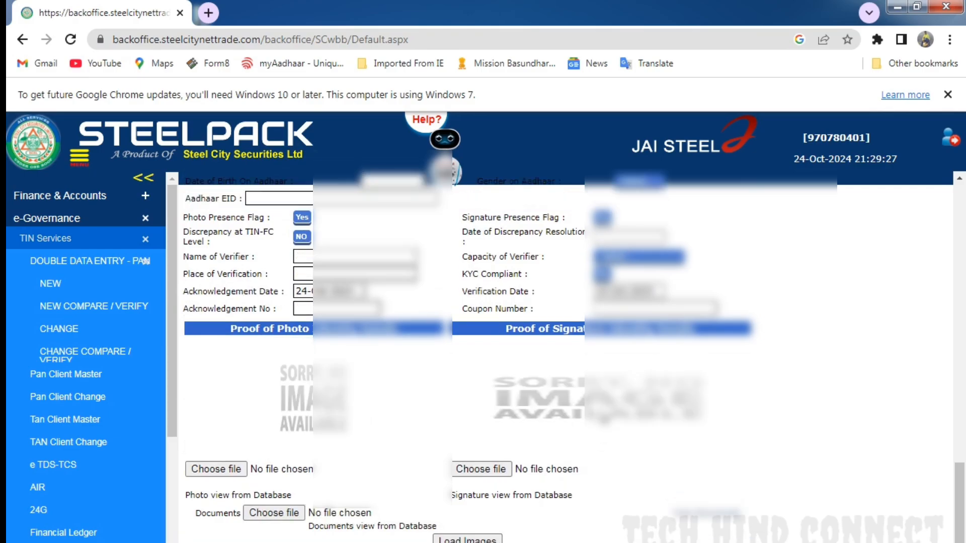
- Sign out of the first maker's account and open the back office login page again
scroll(565, 405, "up", 10)
scroll(563, 403, "up", 10)
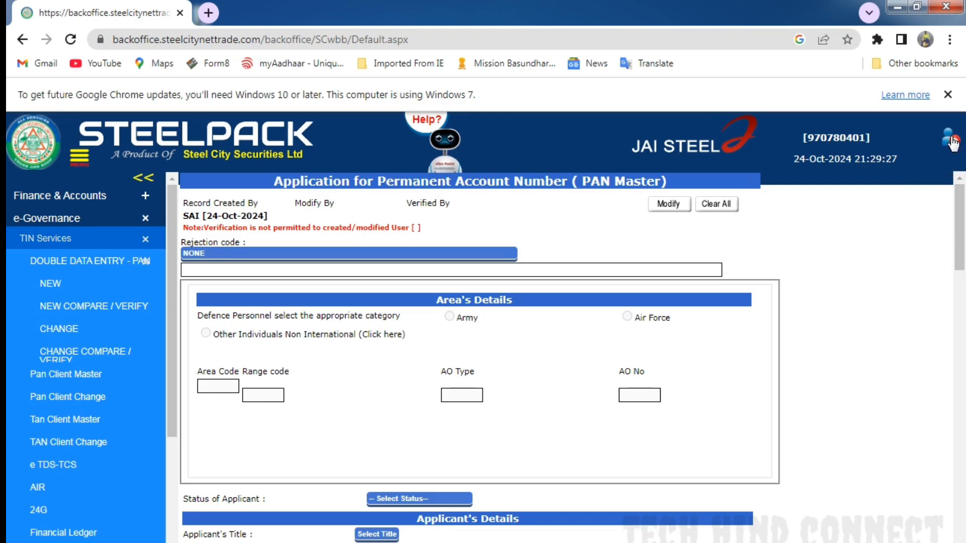
left_click(954, 142)
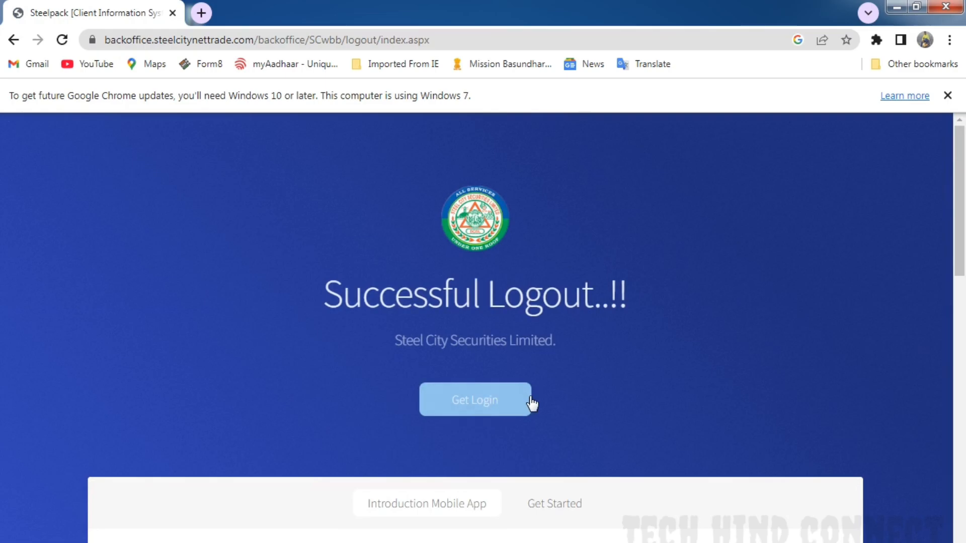
left_click(481, 406)
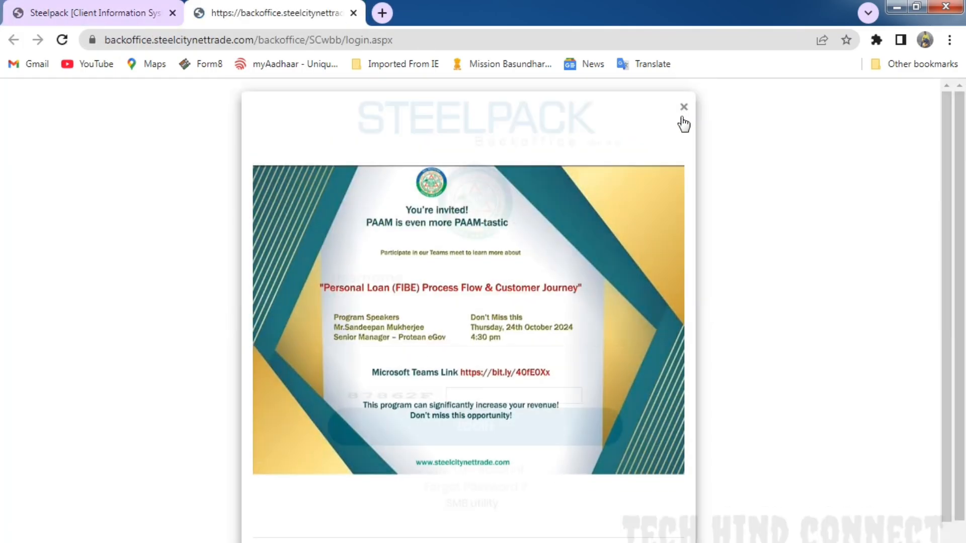
left_click(682, 118)
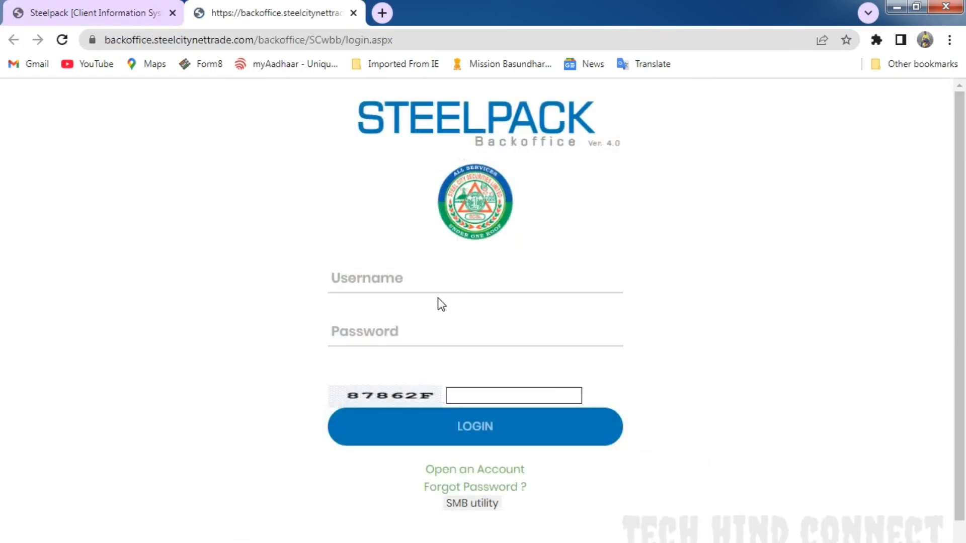
- Log in with the second maker's username, the account password and the captcha code, and dismiss the insurance promotion
left_click(431, 281)
left_click(452, 342)
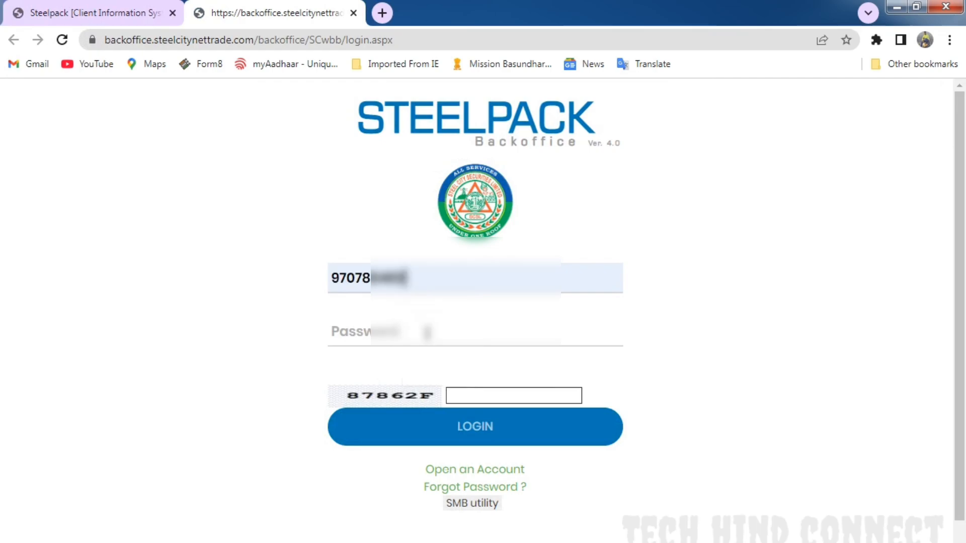
left_click(427, 332)
type("*****")
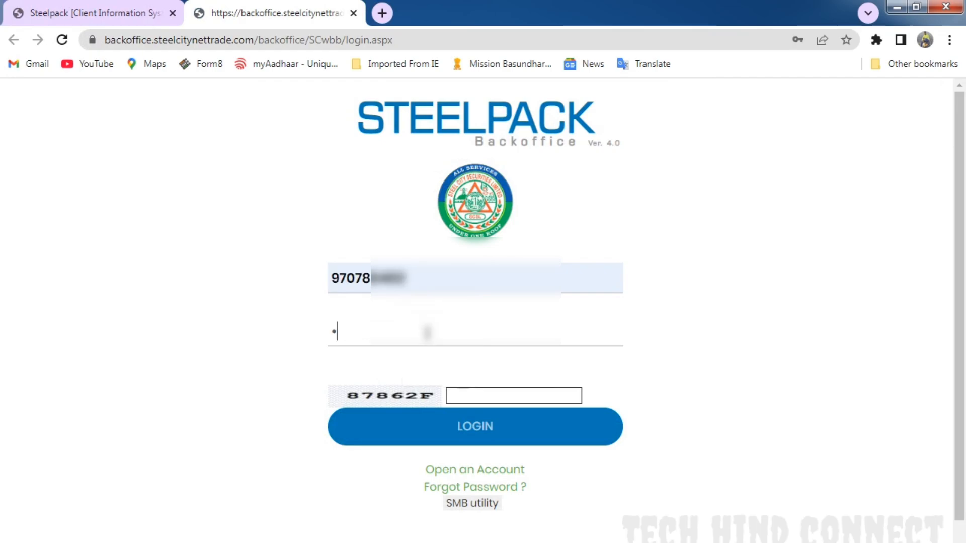
key("BackSpace")
key("BackSpace")
key("BackSpace")
key("BackSpace")
key("BackSpace")
type("*********")
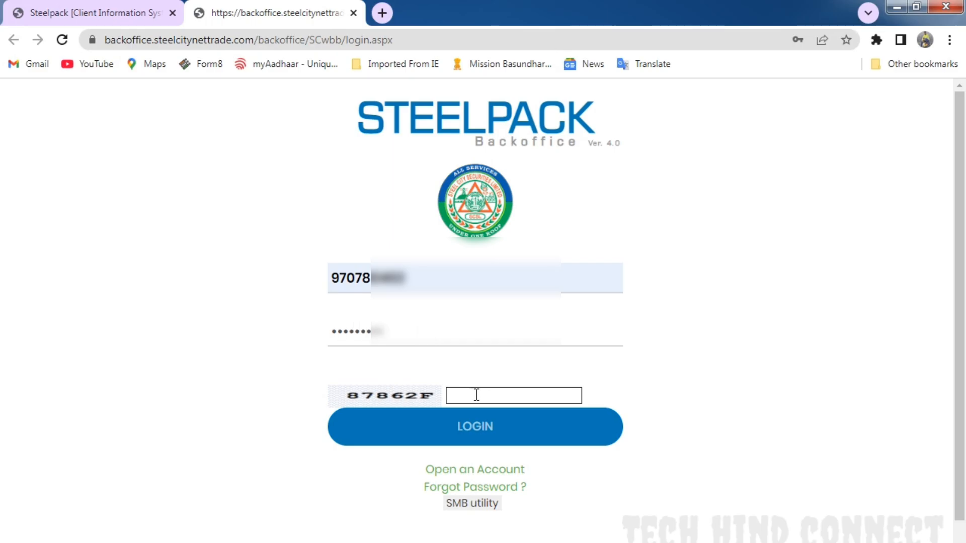
left_click(476, 395)
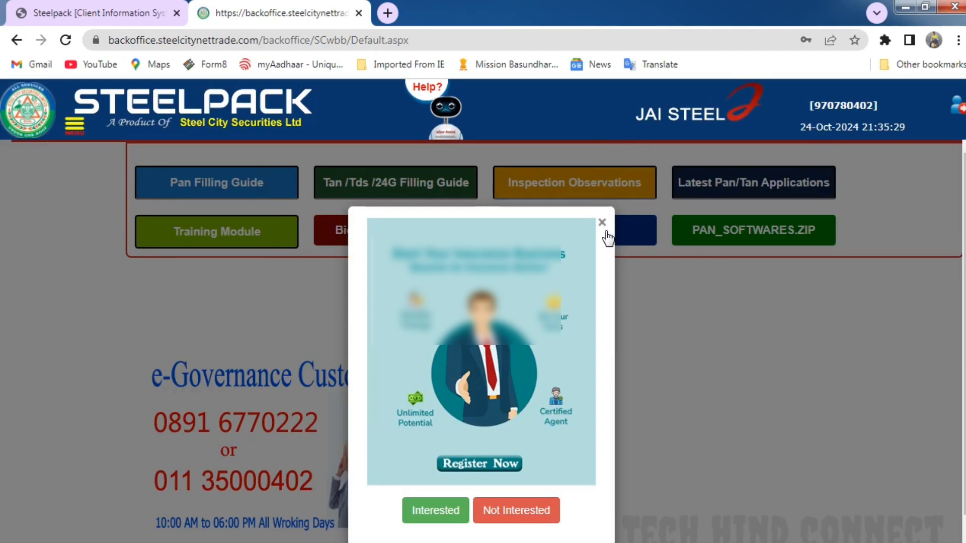
left_click(602, 222)
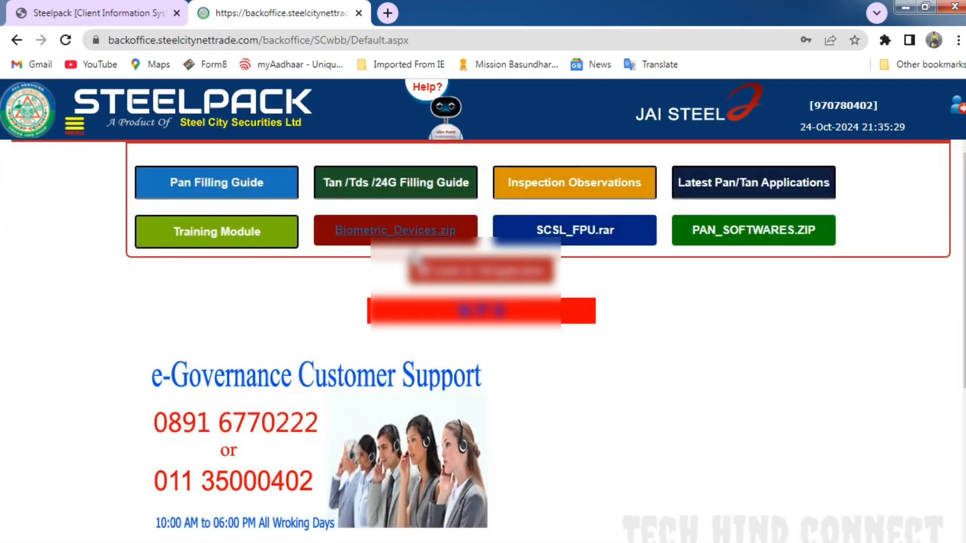
- Open the new-application double data entry for PAN under TIN Services and list the pending applications
left_click(75, 126)
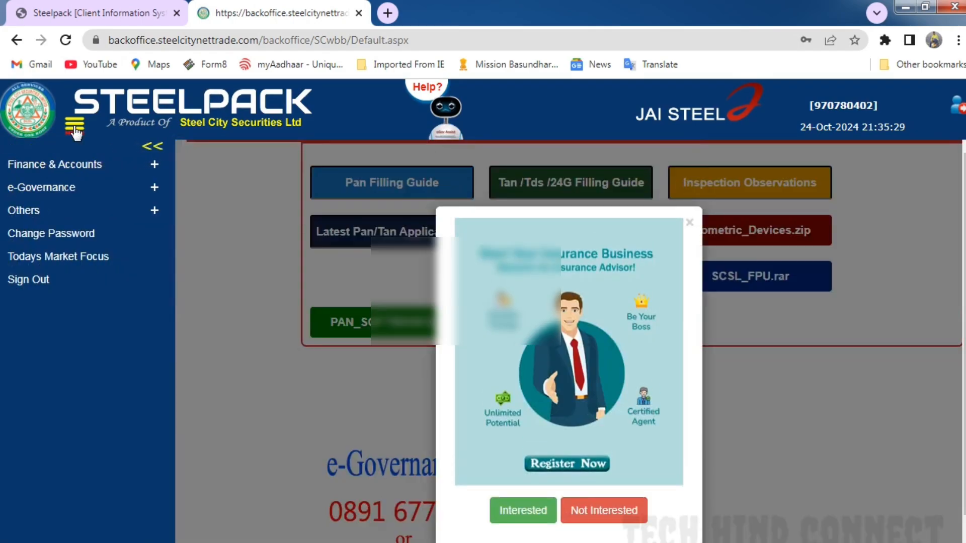
left_click(60, 189)
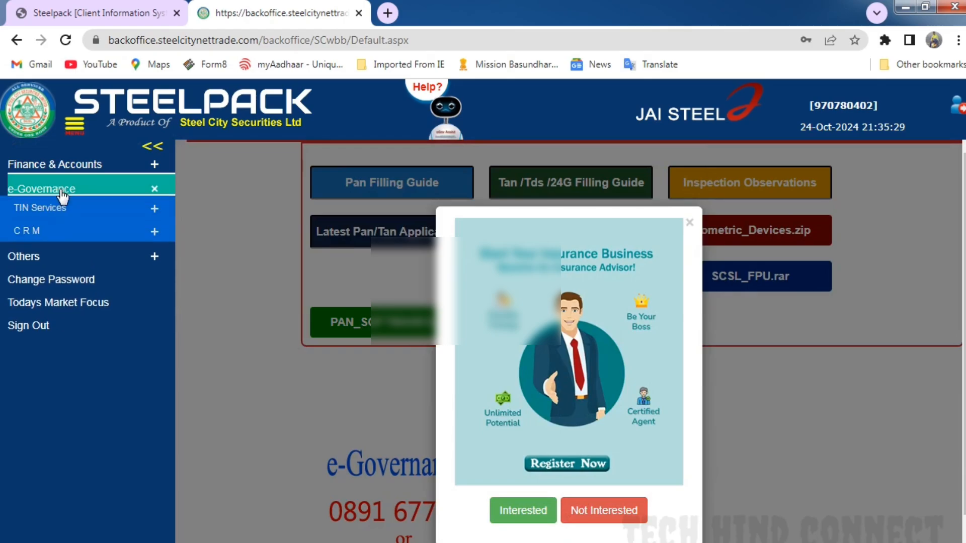
left_click(43, 209)
left_click(63, 235)
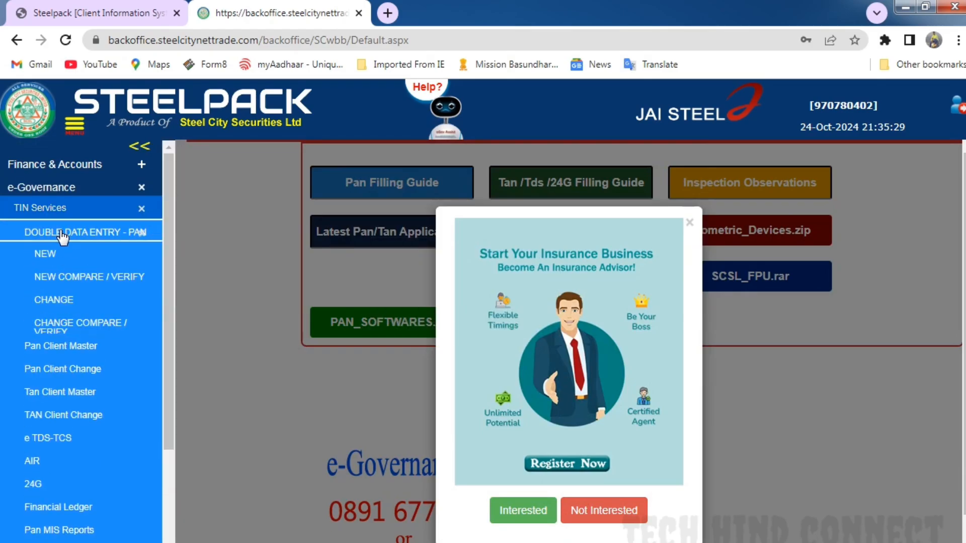
left_click(53, 253)
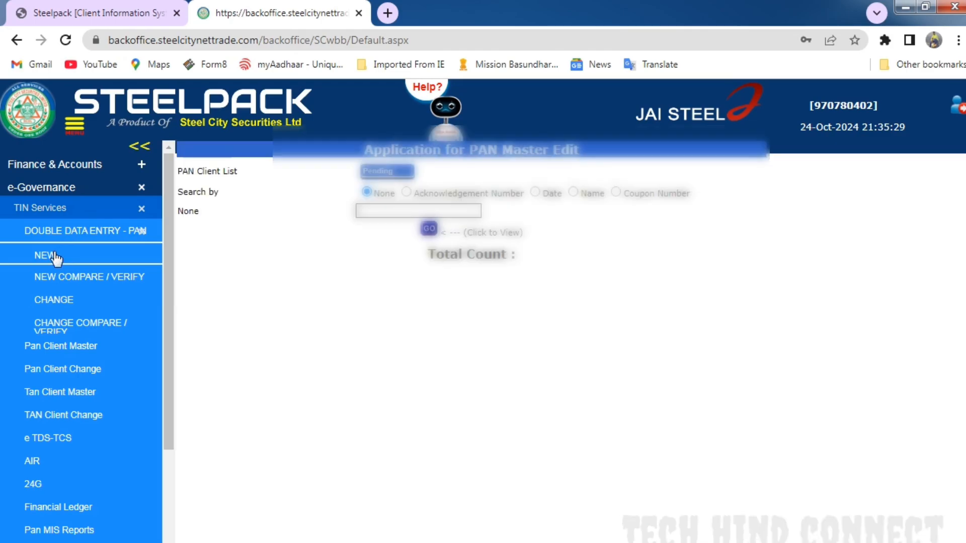
left_click(429, 229)
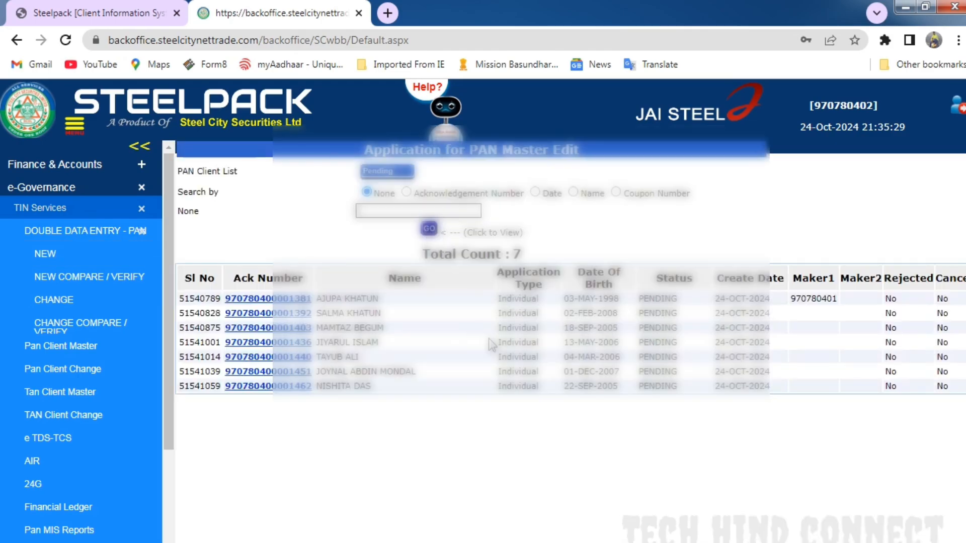
- Open the pending application that already has a Maker1 entry and set the applicant's title to Smt/Mrs
double_click(815, 300)
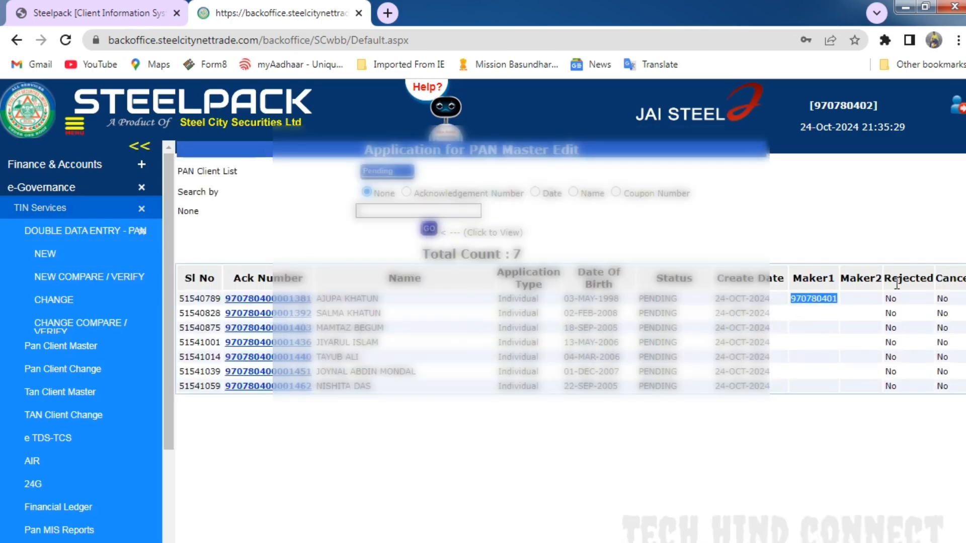
left_click(278, 300)
scroll(279, 301, "down", 5)
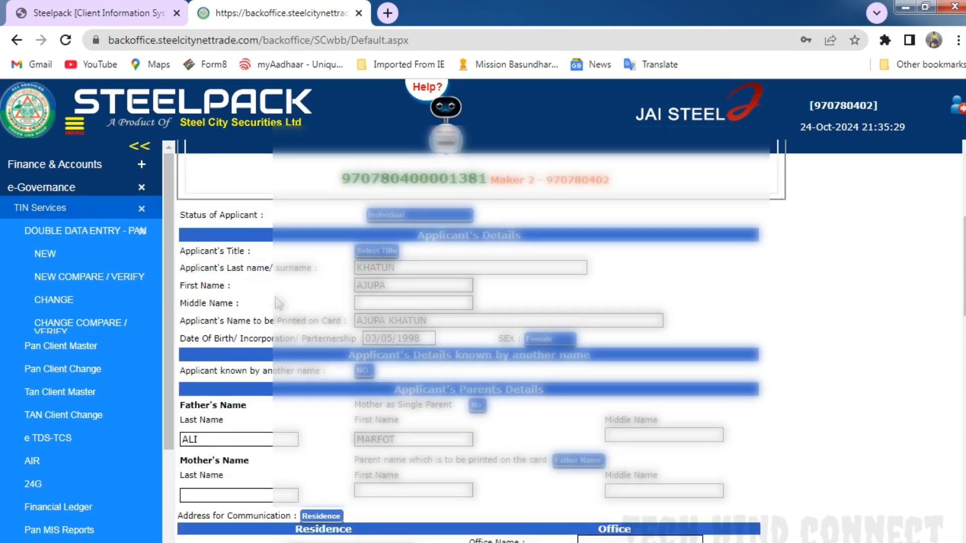
left_click(378, 251)
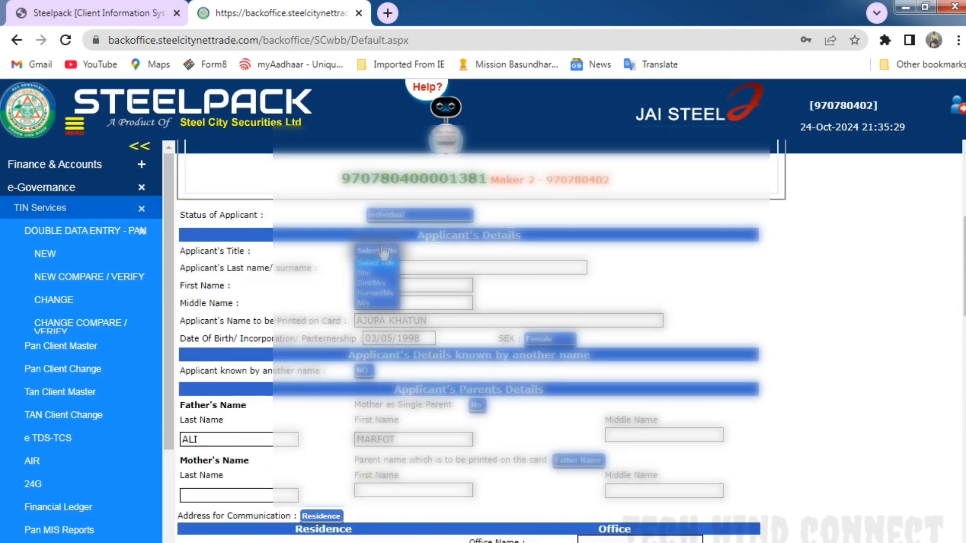
left_click(376, 284)
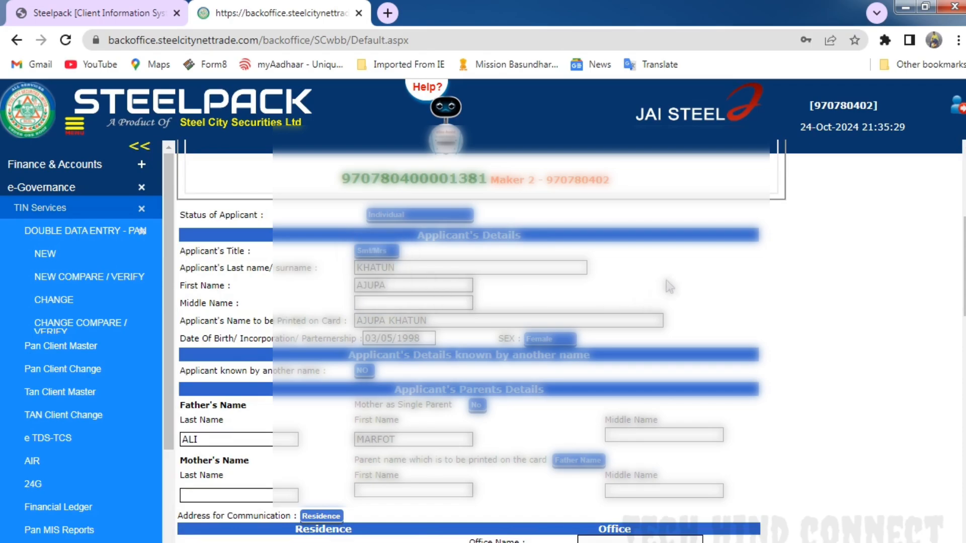
- Fill in Address Lines 1 and 2 of the applicant's residence address from the saved suggestions
scroll(666, 280, "down", 5)
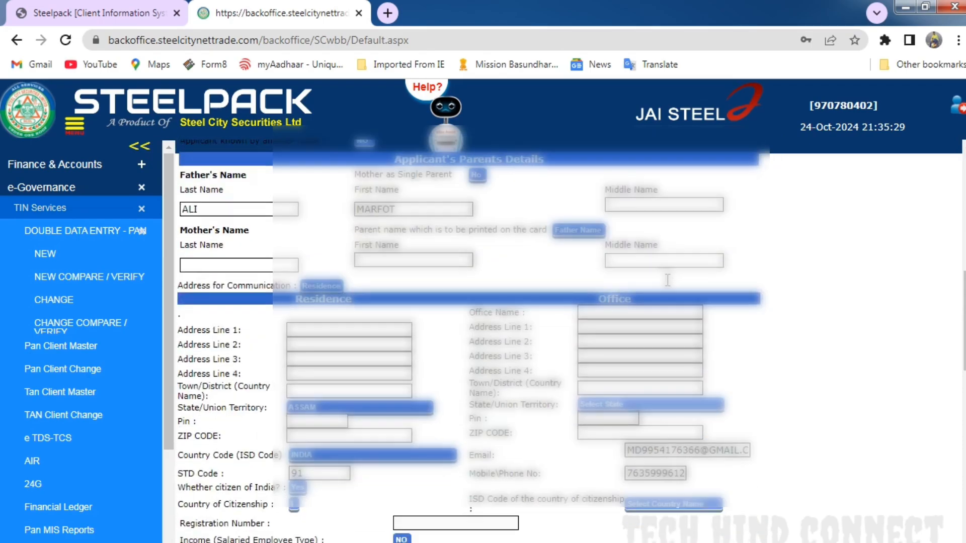
left_click(329, 325)
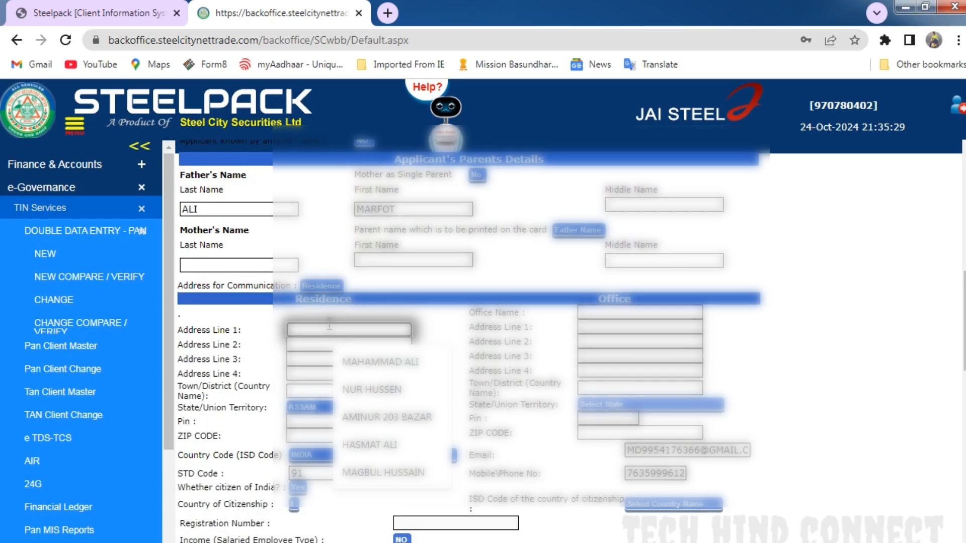
left_click(383, 472)
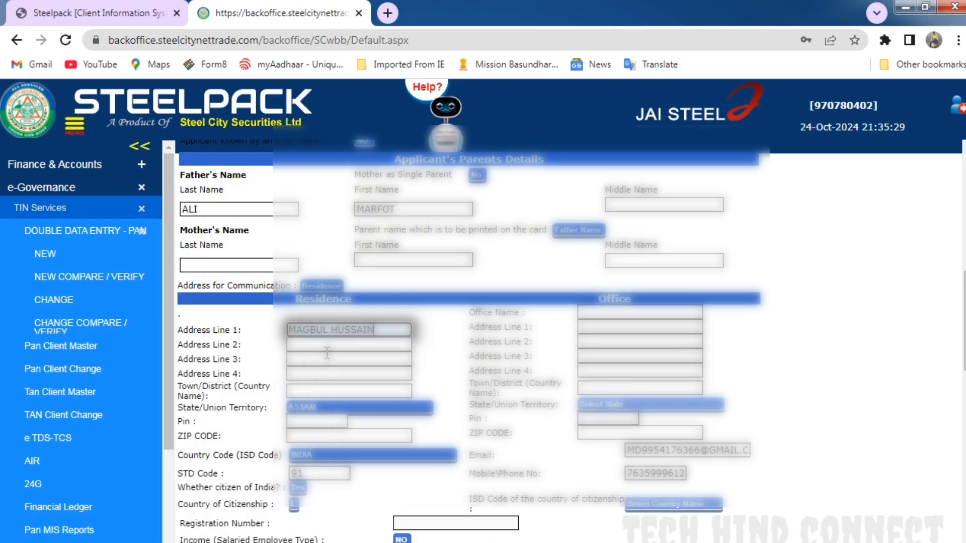
left_click(327, 345)
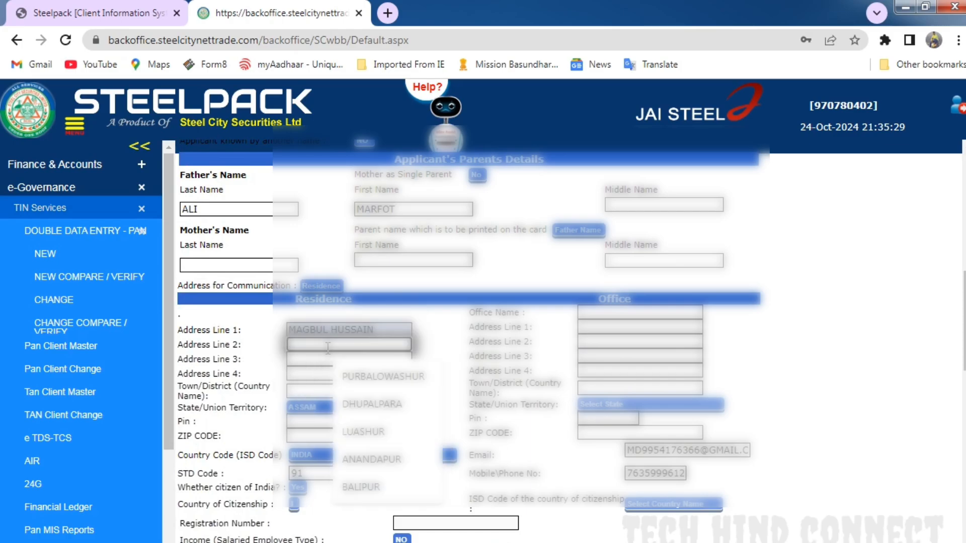
left_click(360, 491)
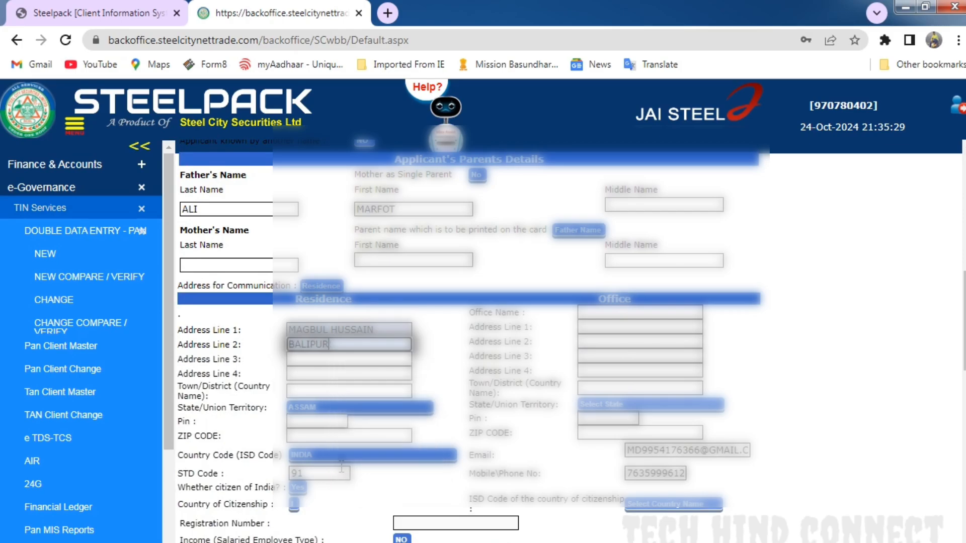
- Fill in Address Lines 3 and 4 and the town or district of the applicant's residence
left_click(336, 360)
left_click(371, 420)
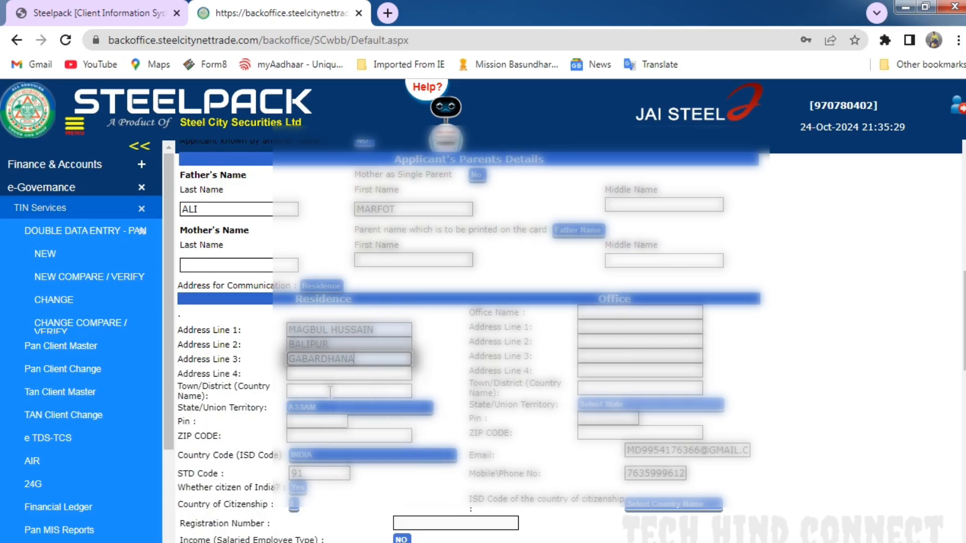
left_click(328, 374)
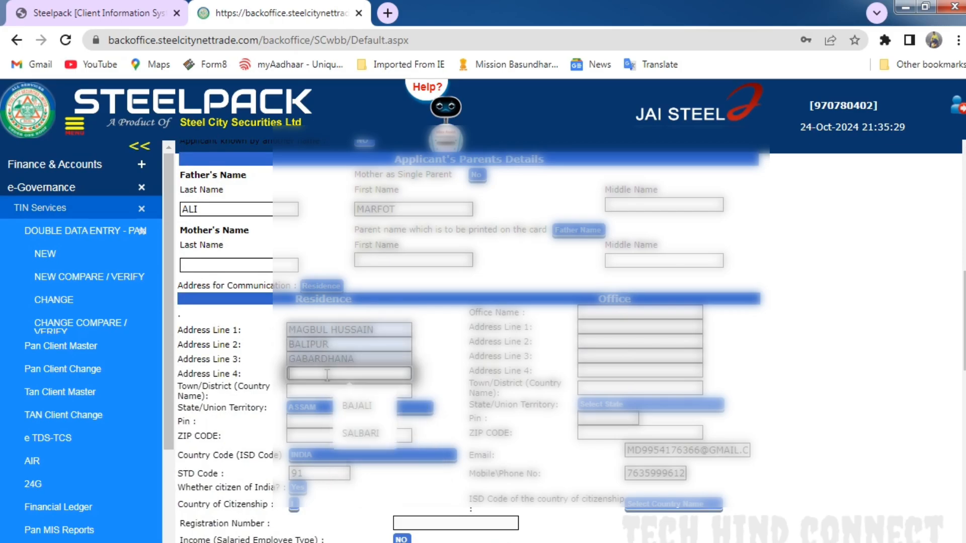
left_click(360, 433)
scroll(446, 413, "up", 2)
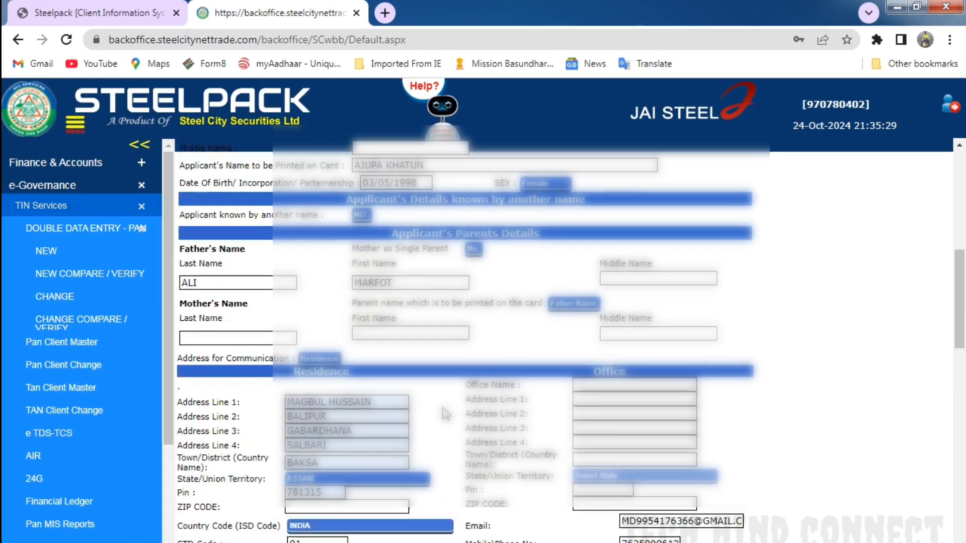
scroll(446, 414, "up", 2)
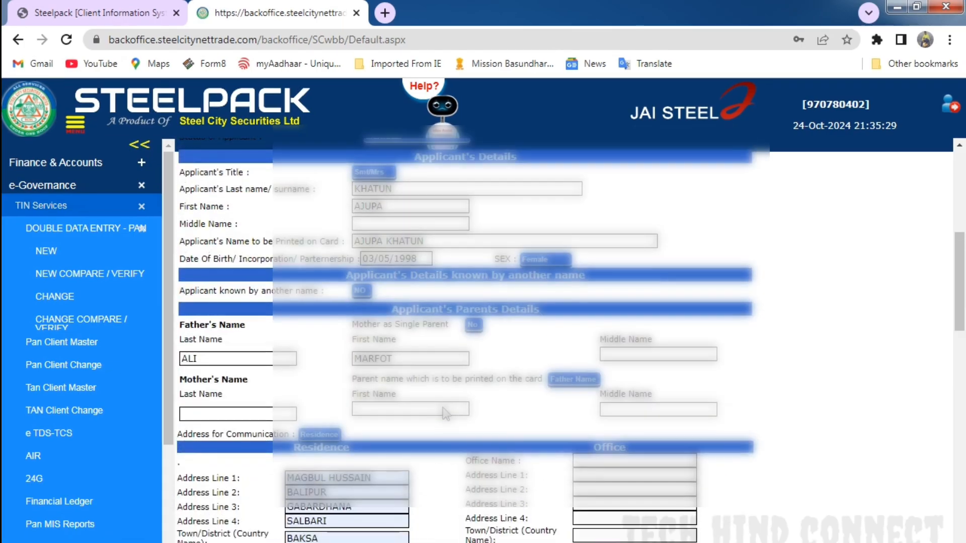
- Set the applicant's Income (Salaried Employee Type) to Yes
scroll(444, 407, "down", 2)
scroll(331, 421, "down", 5)
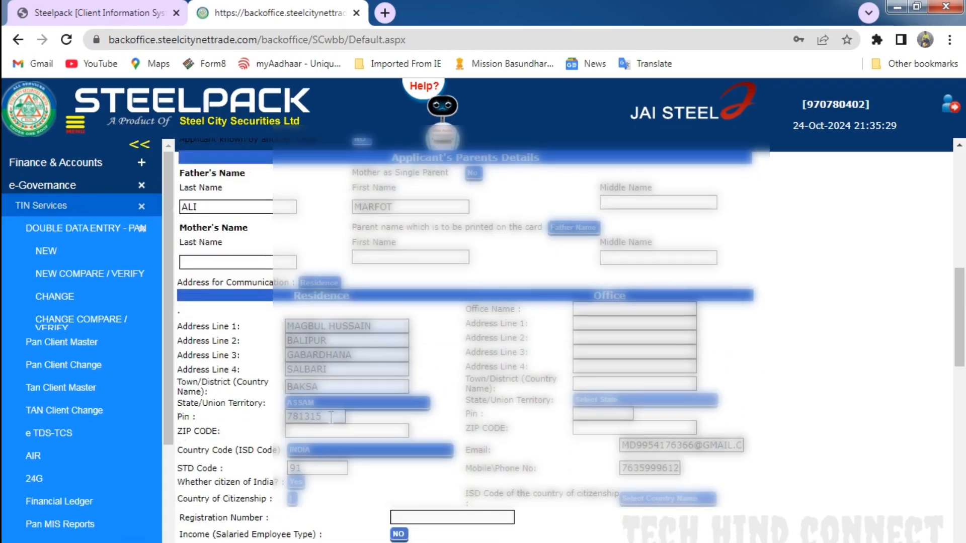
scroll(364, 396, "down", 2)
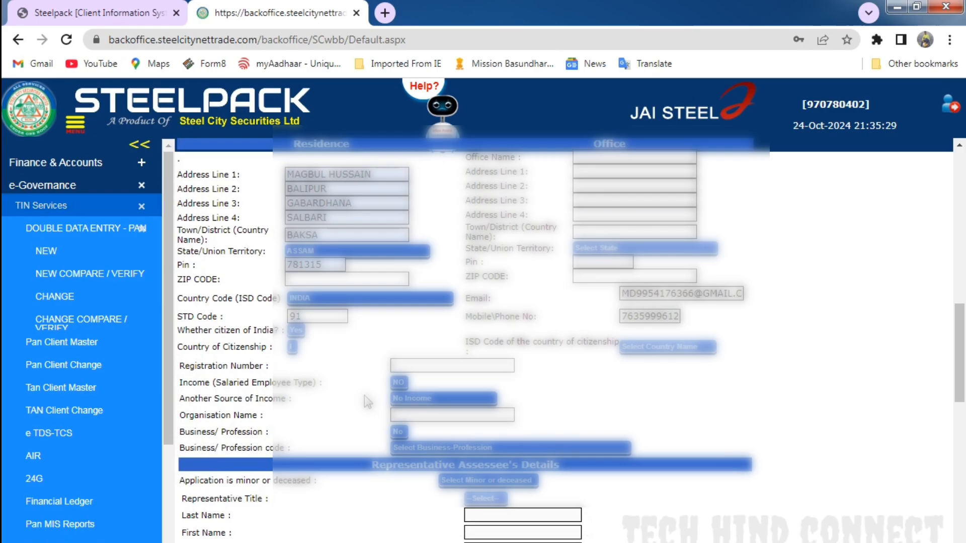
left_click(399, 383)
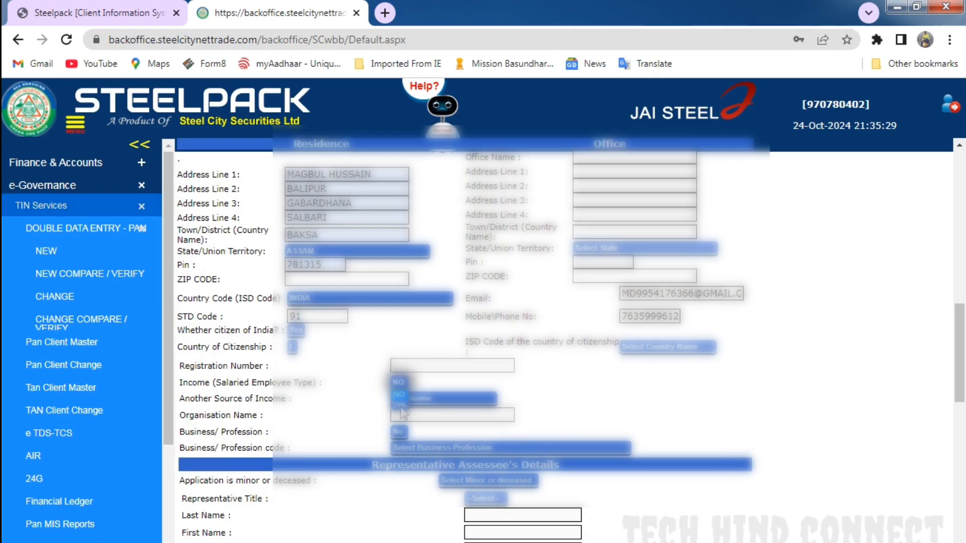
left_click(400, 405)
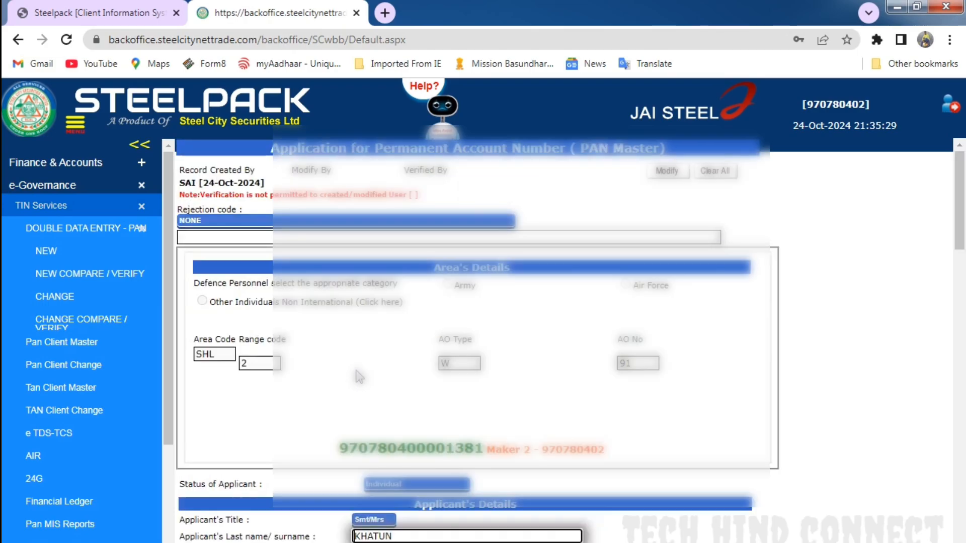
- Complete the Aadhaar flag and remaining proof-of-identity details, check the photo and signature, and save the second maker's entry
scroll(371, 375, "down", 15)
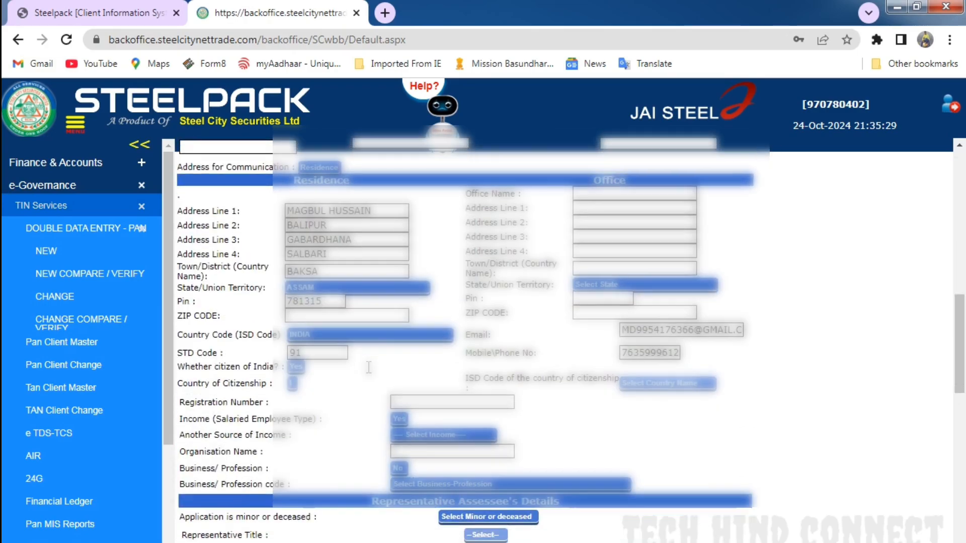
scroll(368, 367, "down", 3)
left_click(414, 288)
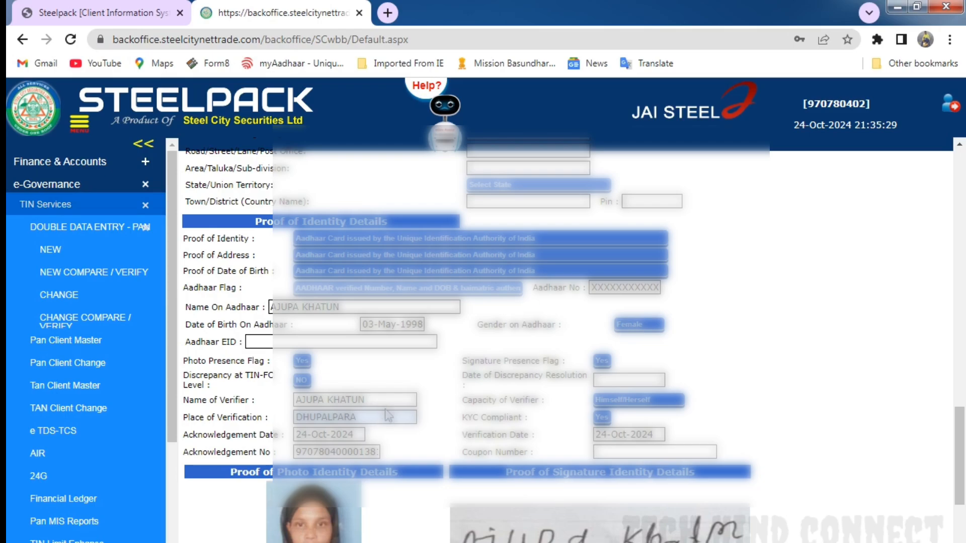
scroll(411, 388, "down", 1)
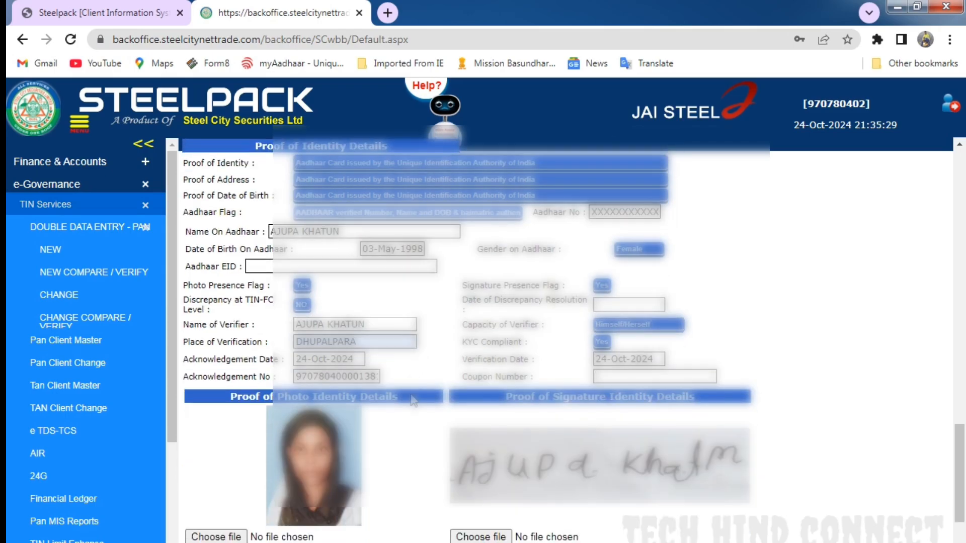
scroll(517, 359, "down", 2)
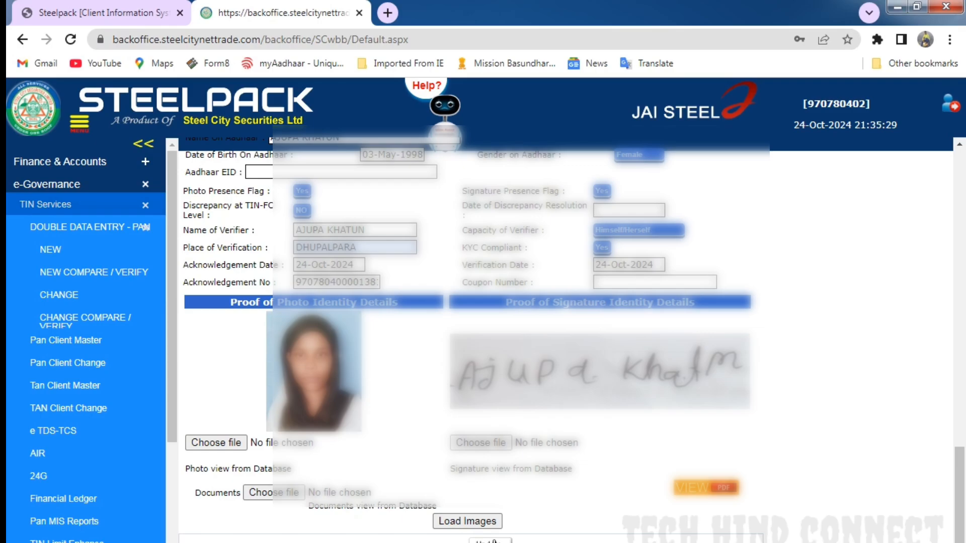
scroll(548, 432, "up", 15)
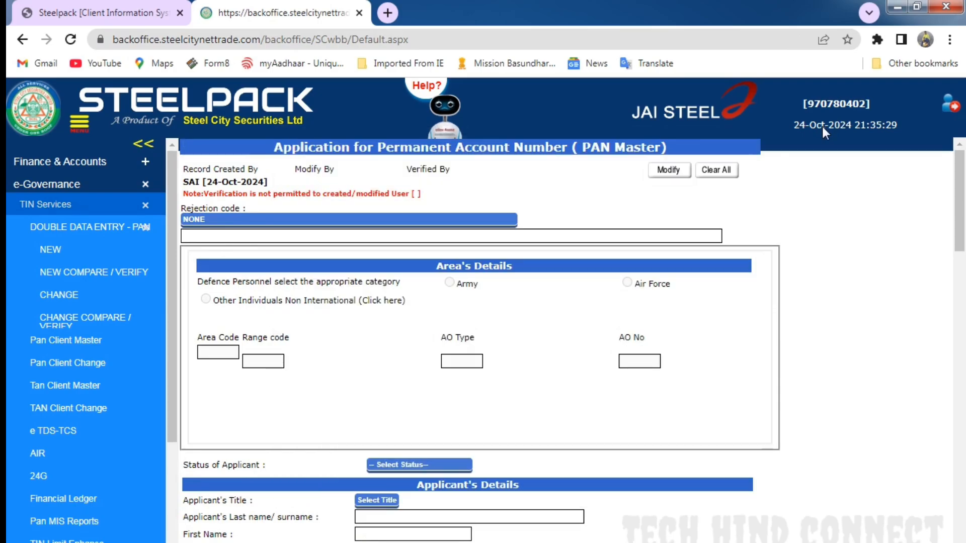
- Sign out of the second maker account and open the Backoffice login page again
left_click(945, 107)
left_click(475, 369)
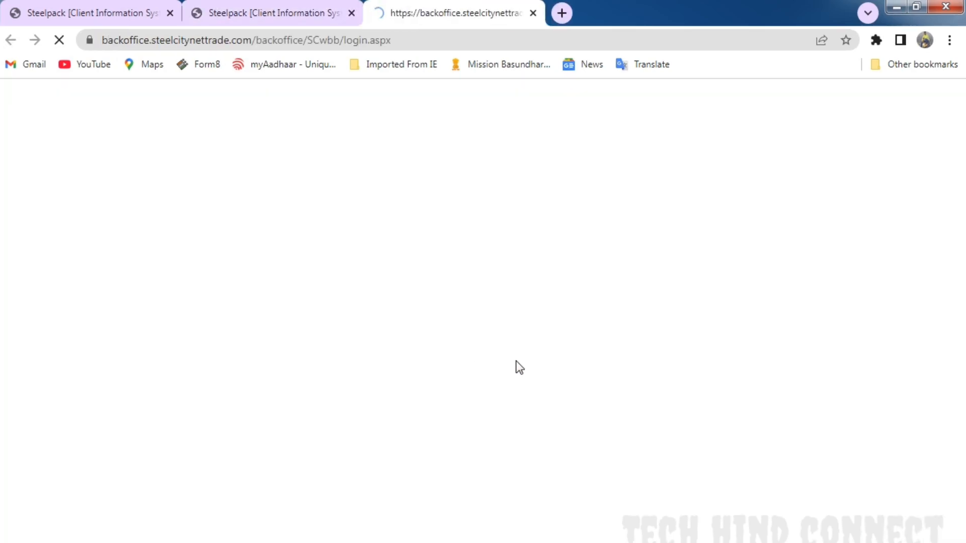
left_click(682, 118)
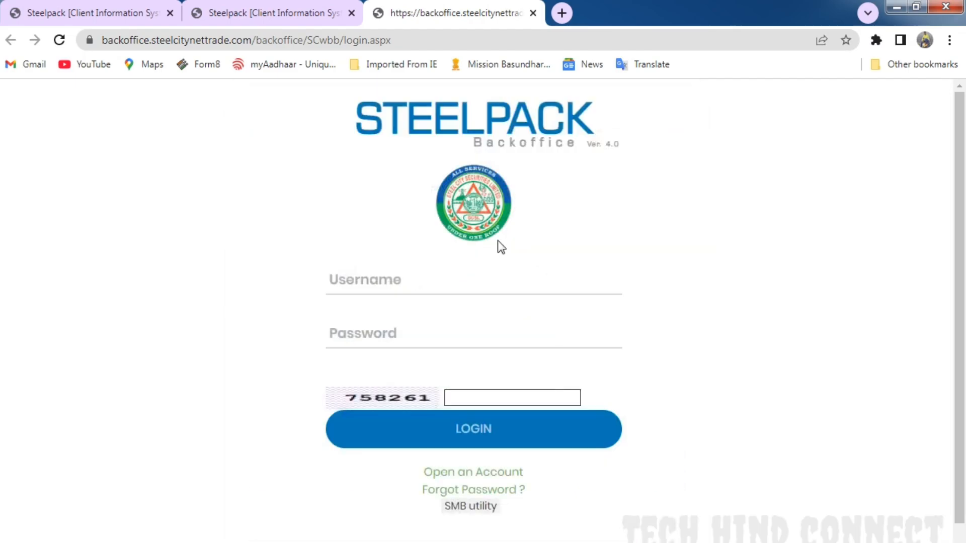
- Log in with the third back-office account's username, account password and captcha code, and dismiss the insurance promotion
left_click(454, 281)
left_click(454, 375)
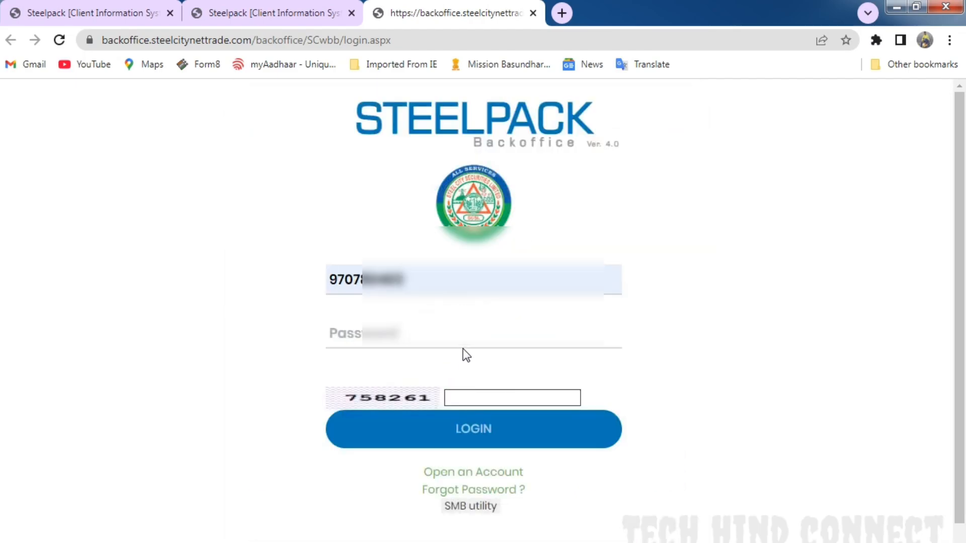
left_click(473, 326)
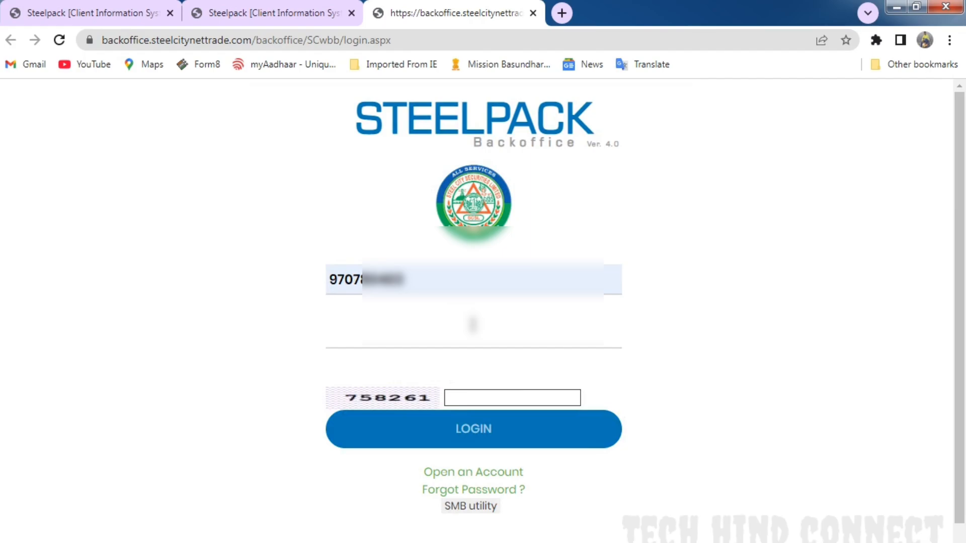
type("•••••••••")
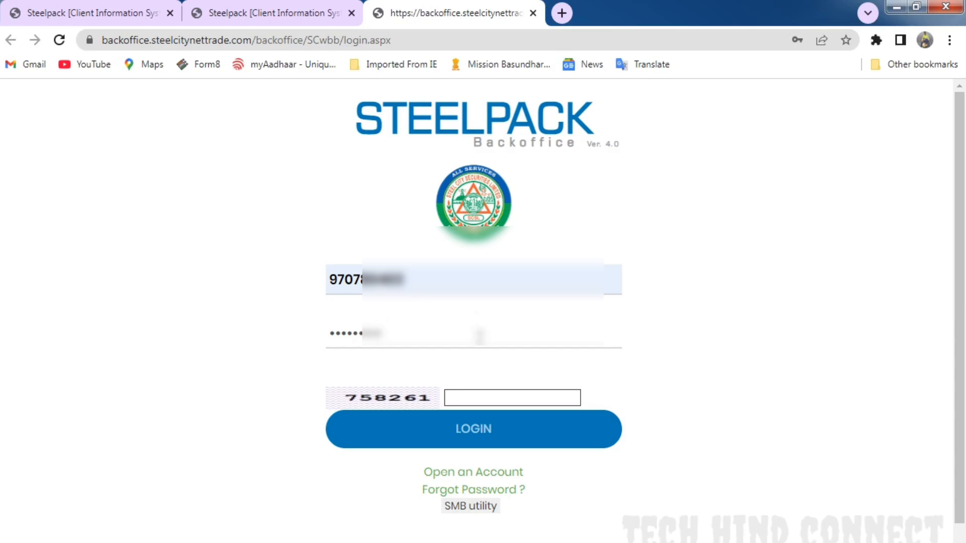
left_click(469, 399)
type("758261")
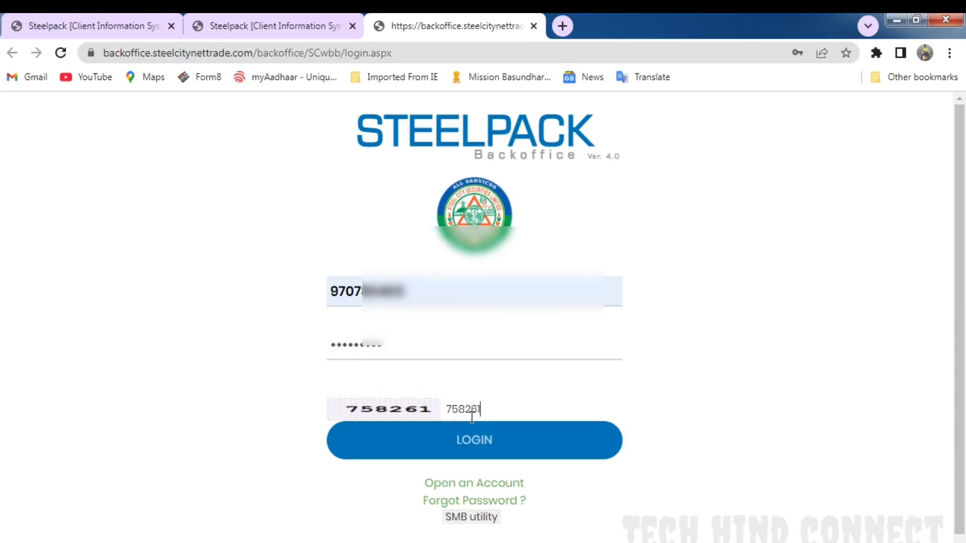
left_click(479, 445)
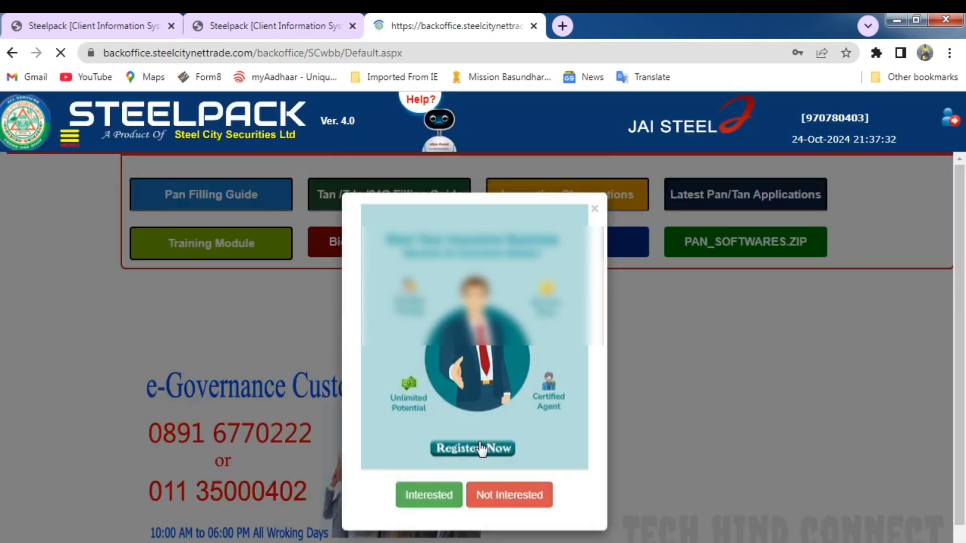
left_click(594, 208)
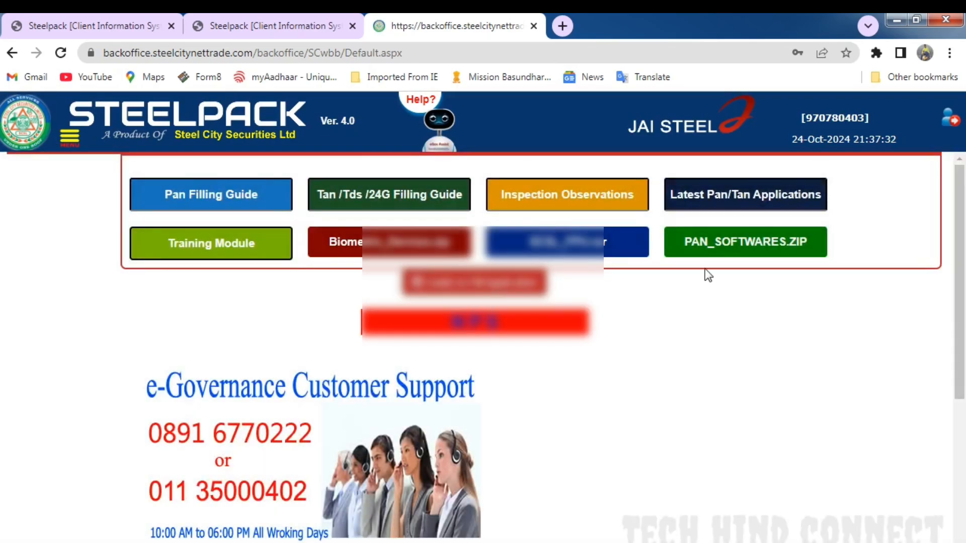
- Open New Compare / Verify for PAN double data entry under TIN Services and list the applications to verify with no search filter
left_click(71, 145)
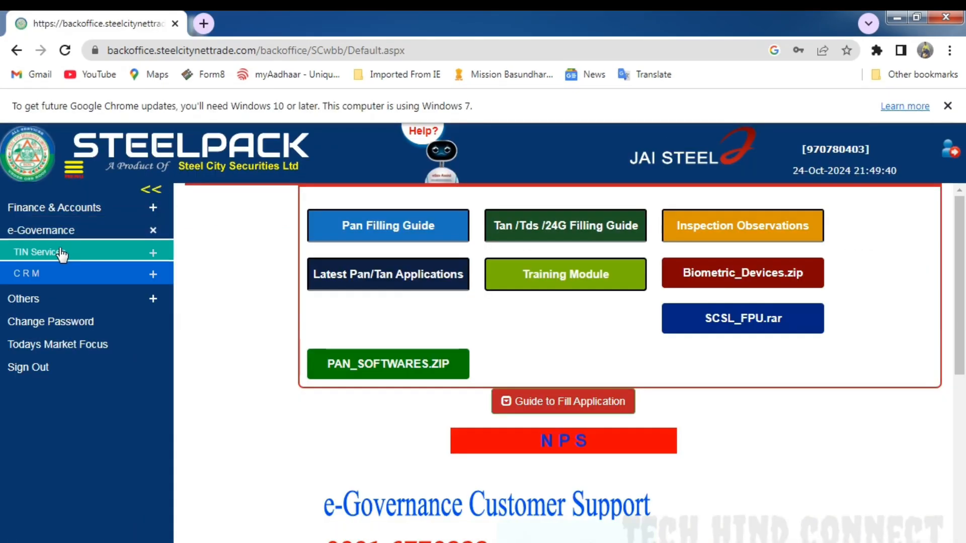
left_click(63, 253)
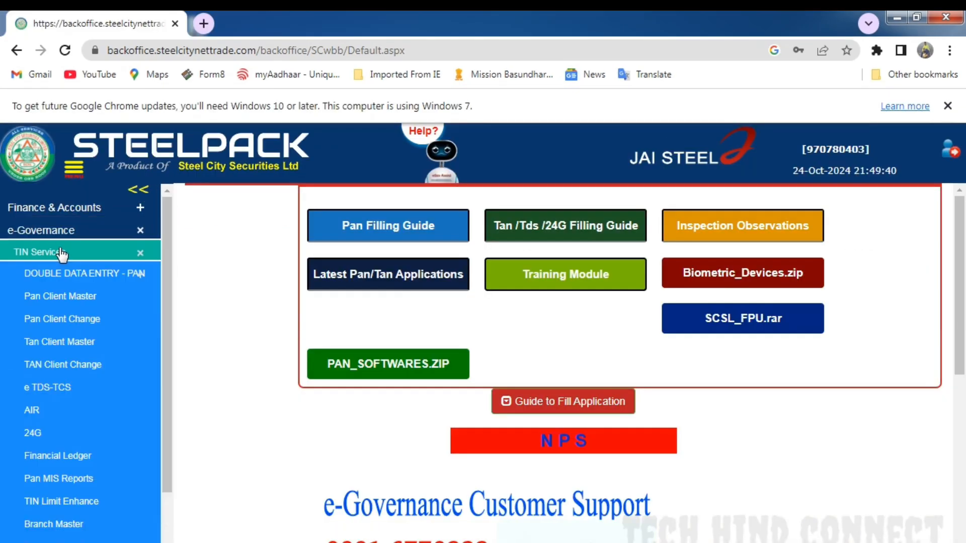
left_click(71, 275)
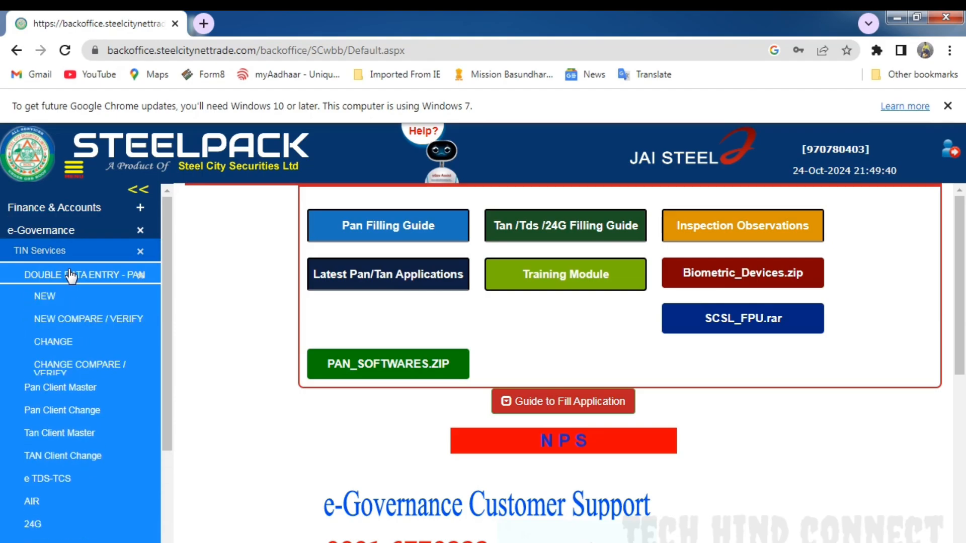
left_click(98, 327)
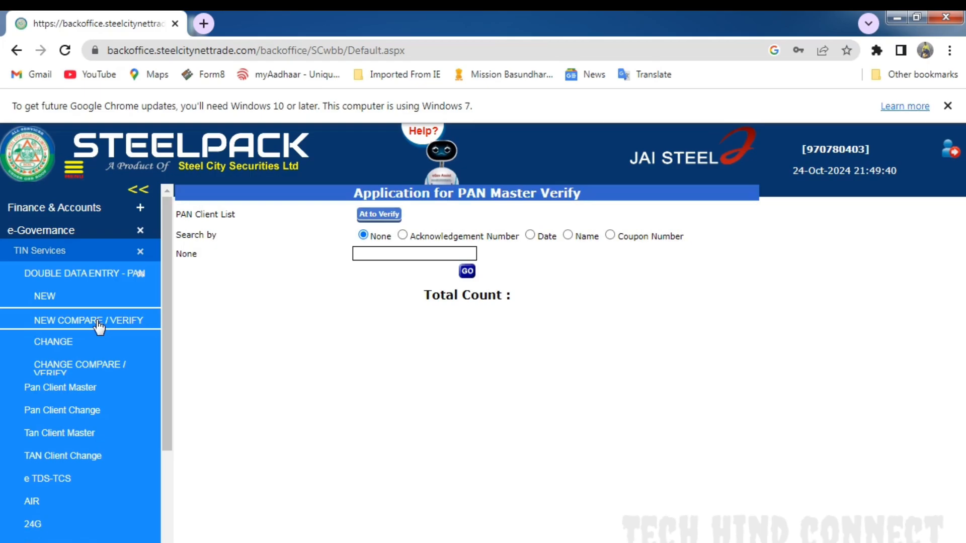
left_click(408, 235)
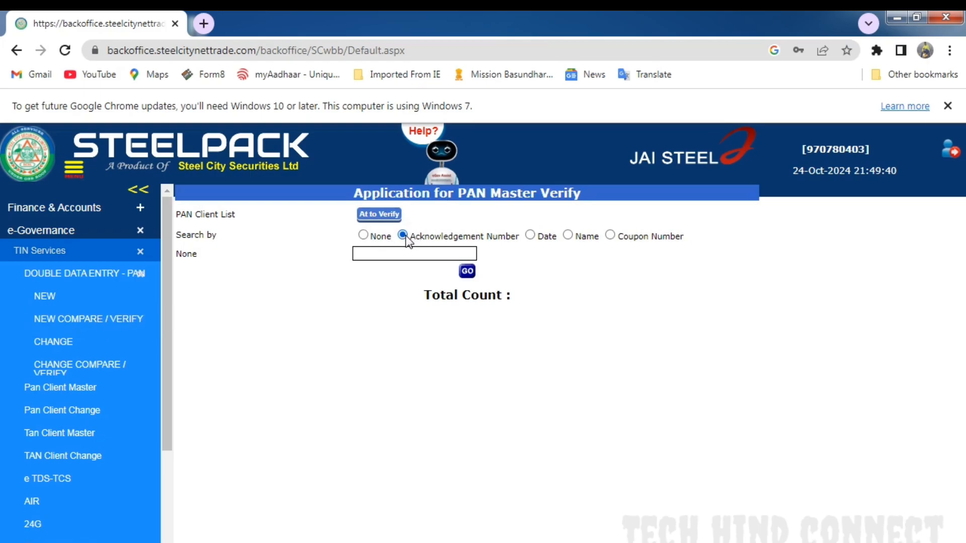
left_click(363, 235)
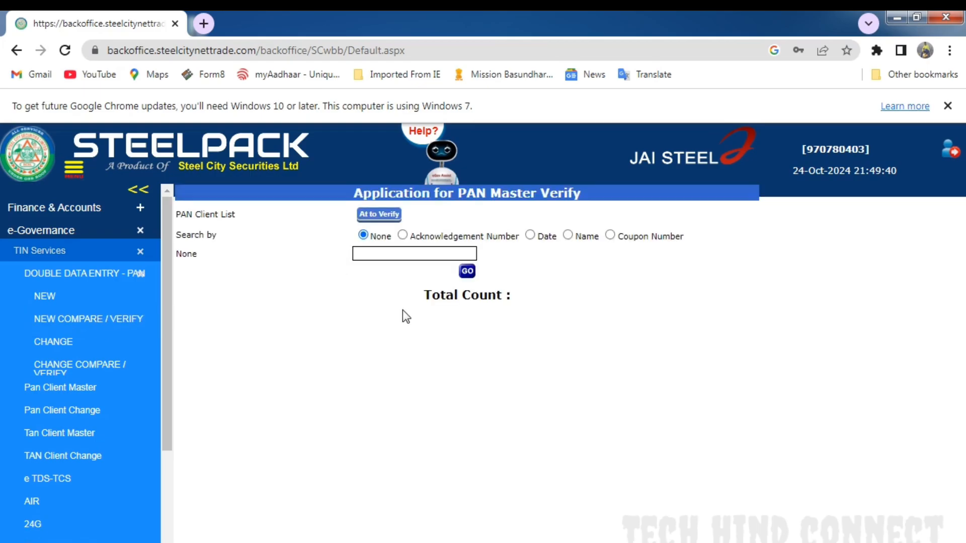
left_click(470, 273)
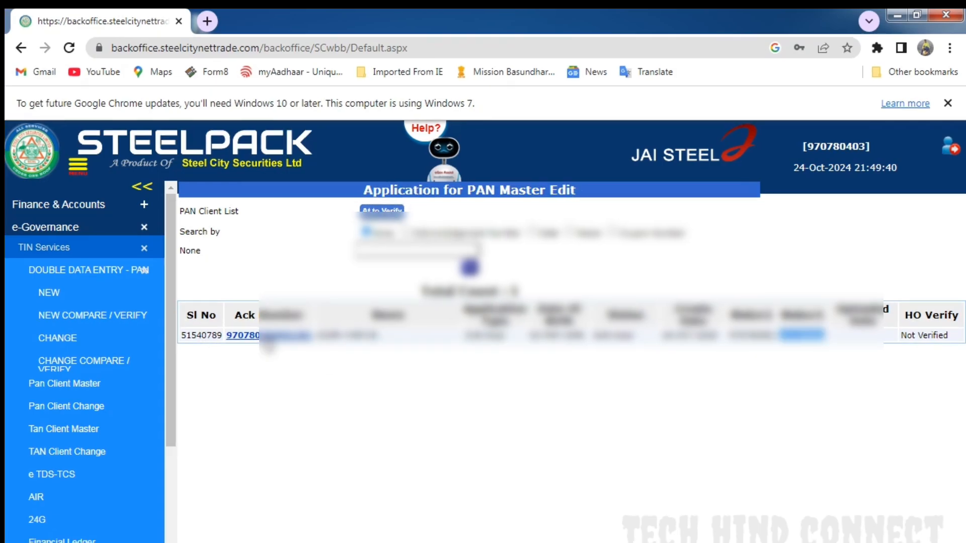
- Open the listed unverified application and compare both makers' entries from the area details through the proof of identity details
left_click(265, 336)
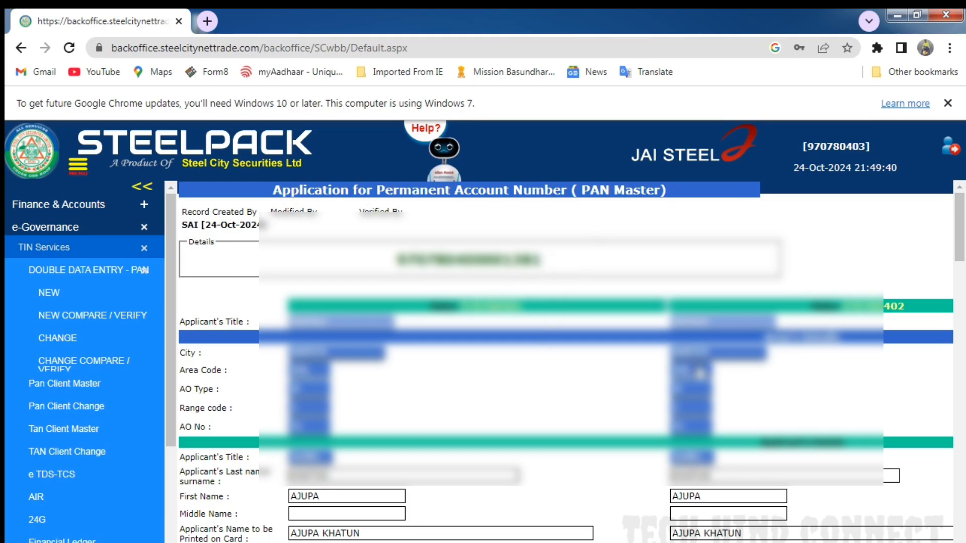
scroll(699, 373, "down", 6)
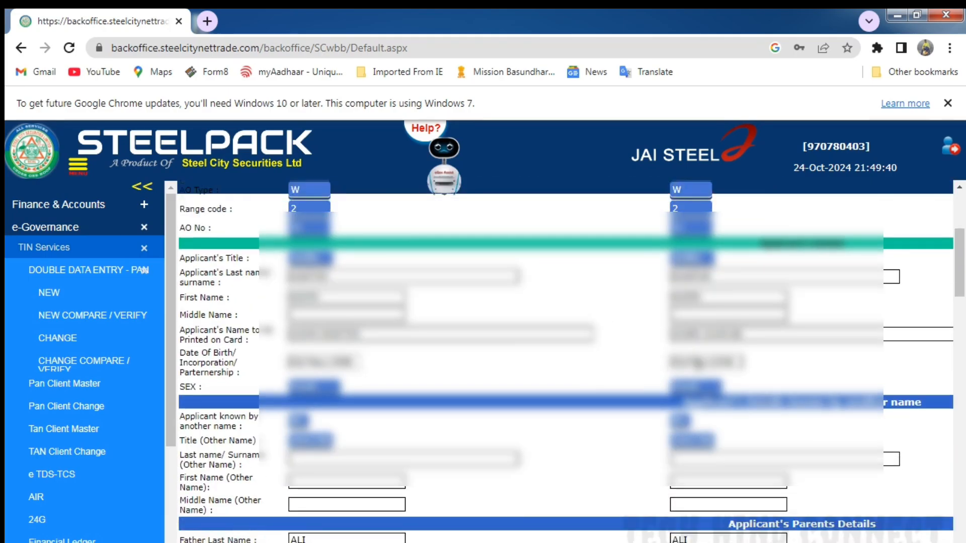
scroll(698, 365, "down", 10)
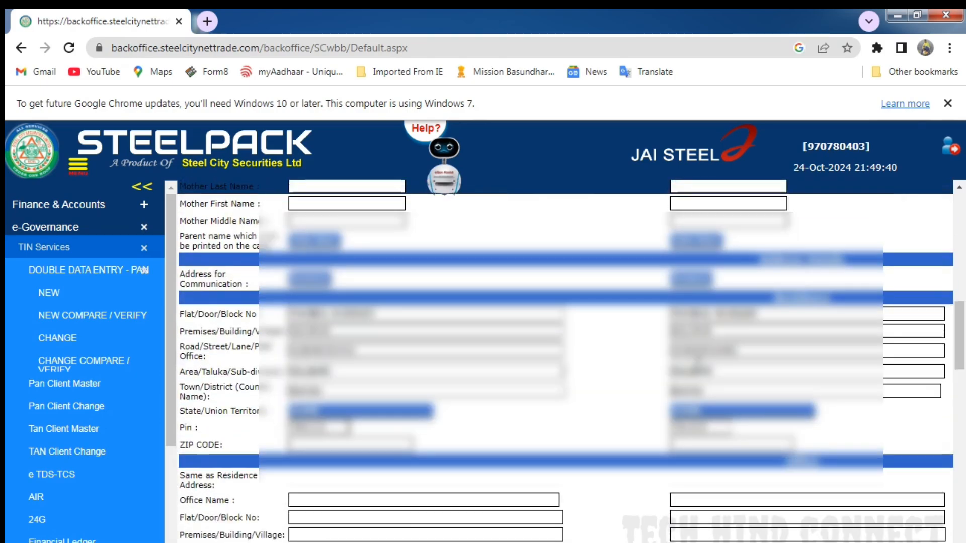
scroll(698, 366, "down", 10)
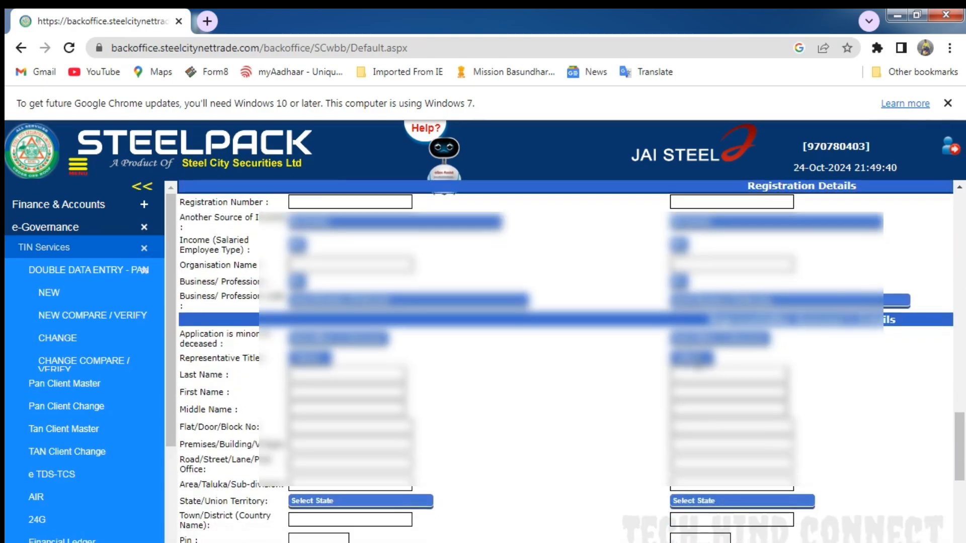
scroll(698, 365, "down", 3)
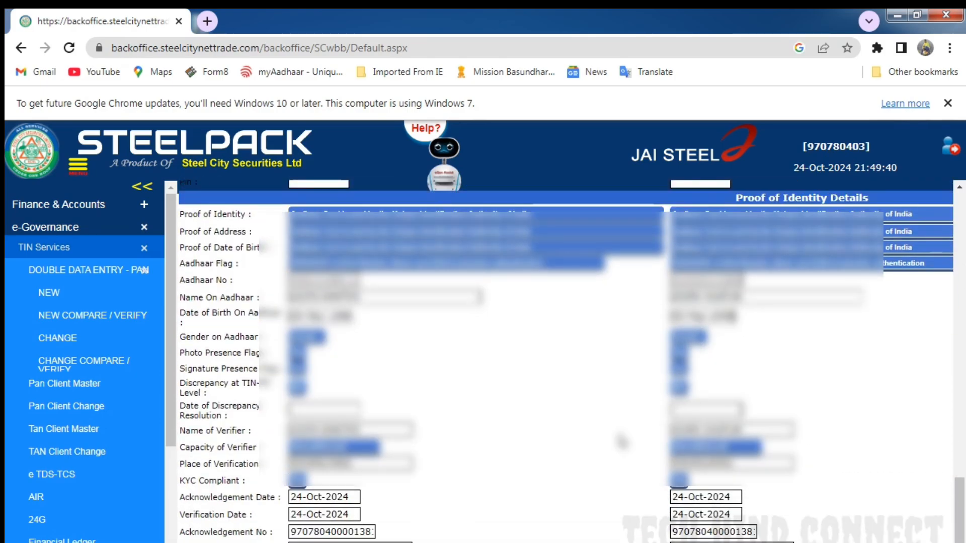
scroll(793, 473, "right", 10)
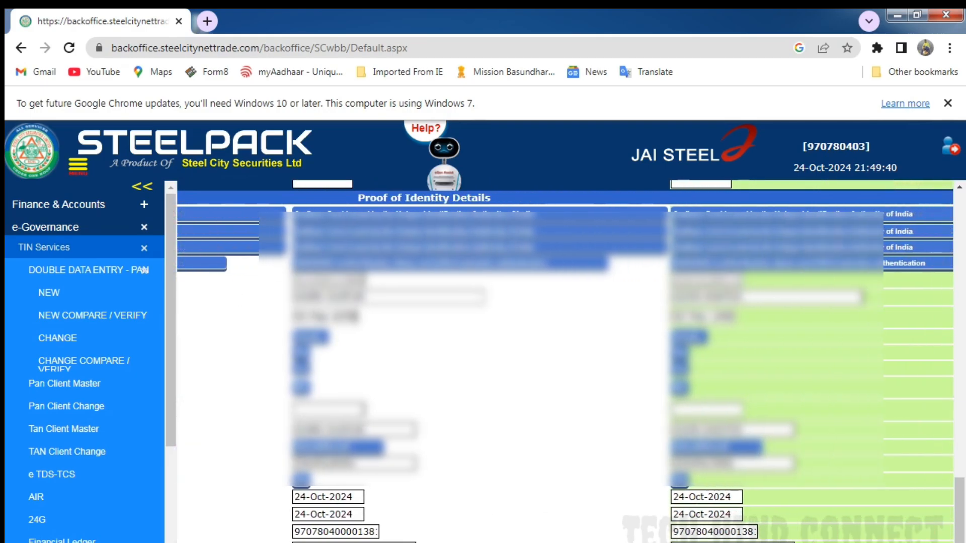
scroll(793, 473, "up", 10)
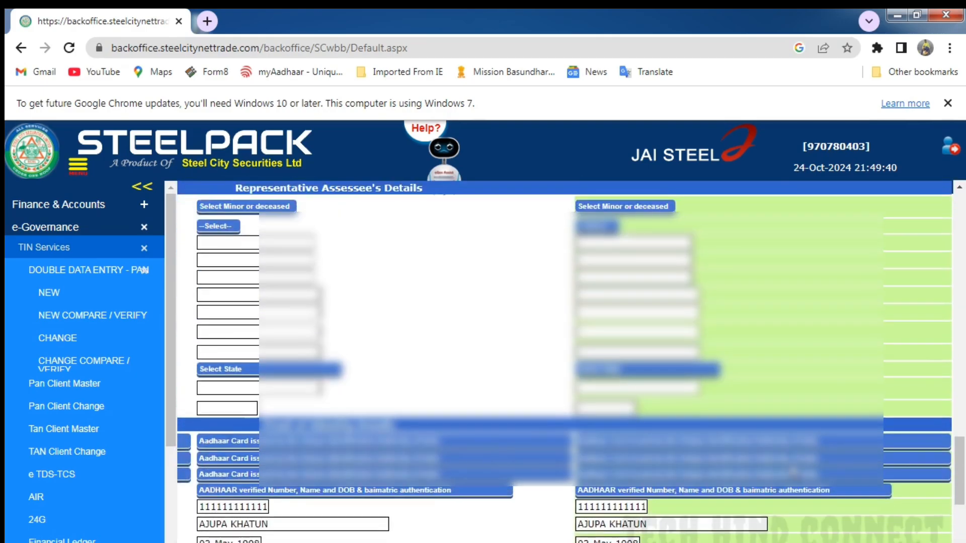
scroll(793, 473, "up", 15)
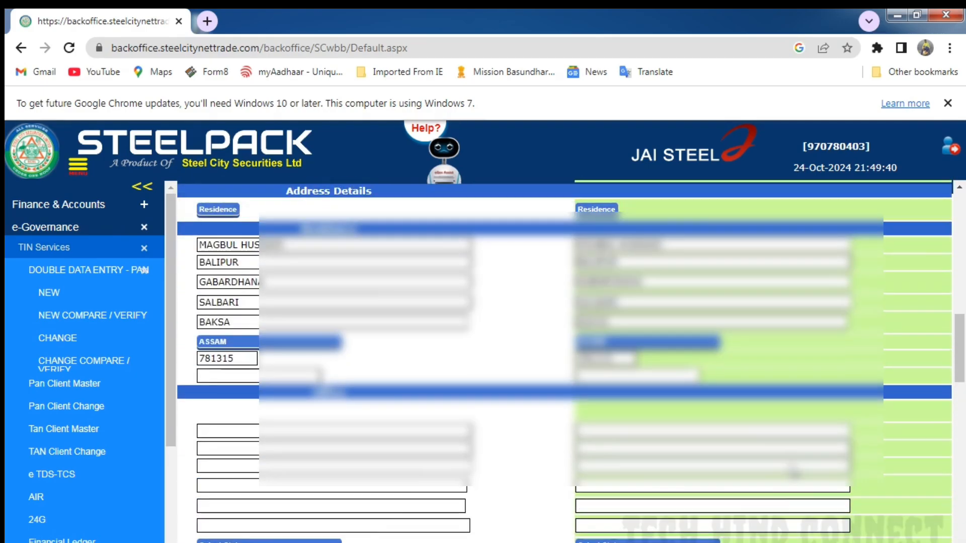
scroll(793, 472, "up", 10)
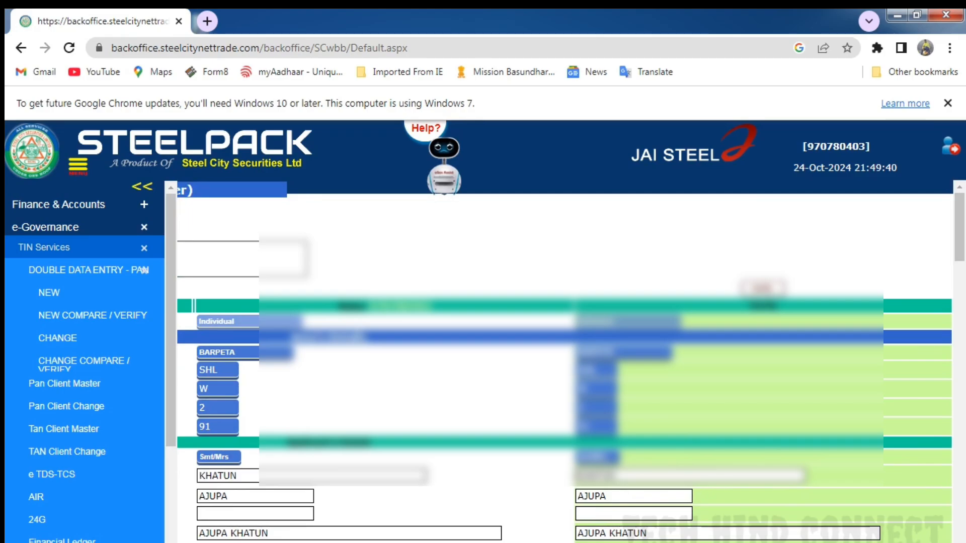
- Recheck the two makers' entries against the verification column and verify the PAN application
scroll(563, 362, "left", 8)
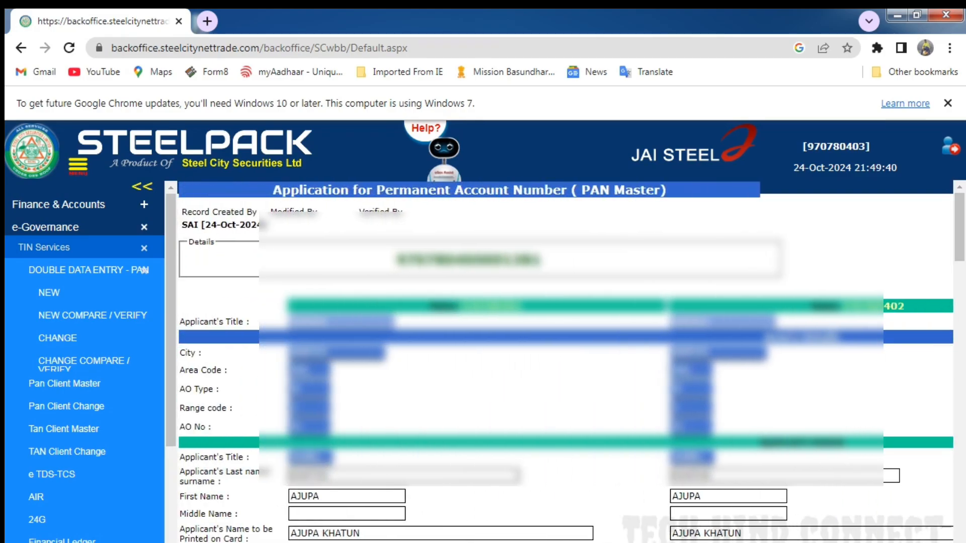
scroll(564, 362, "right", 10)
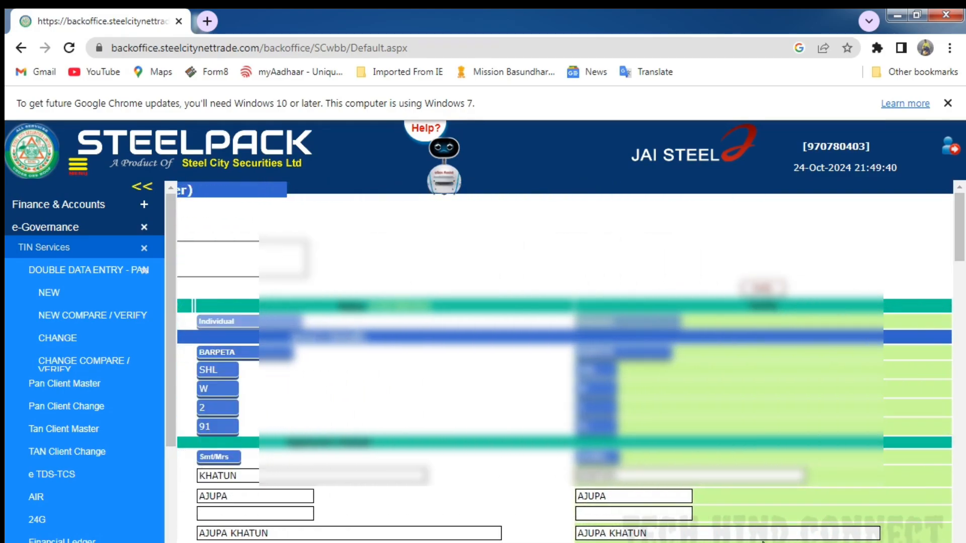
scroll(759, 528, "down", 15)
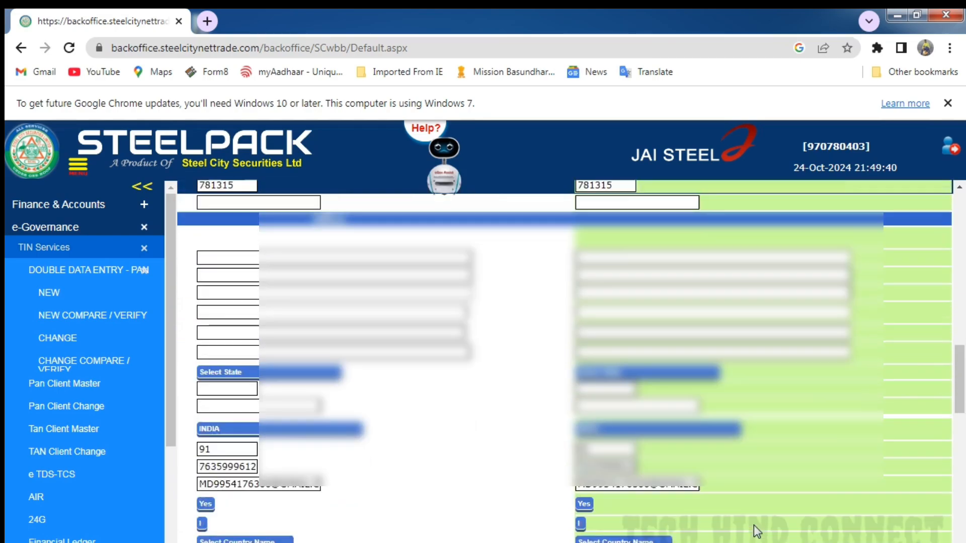
scroll(753, 530, "up", 15)
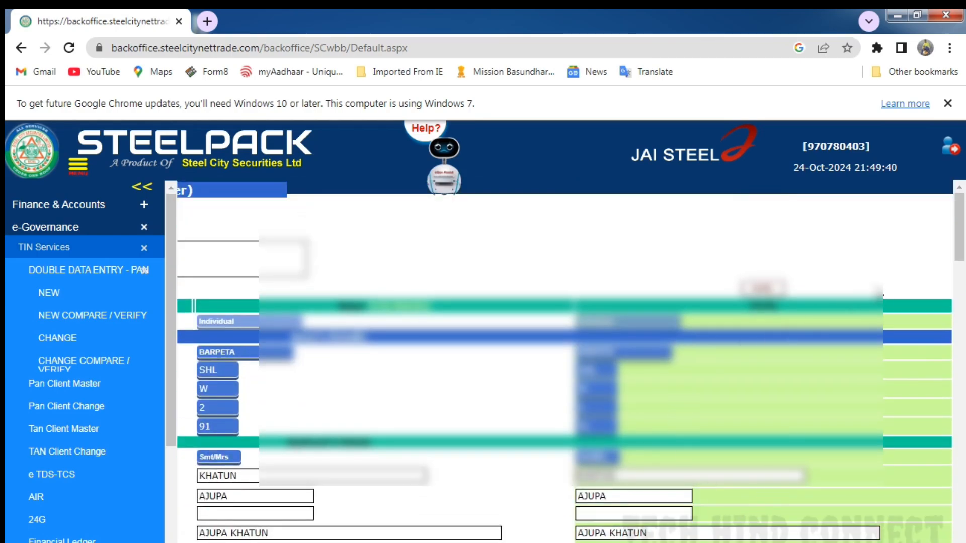
left_click(764, 290)
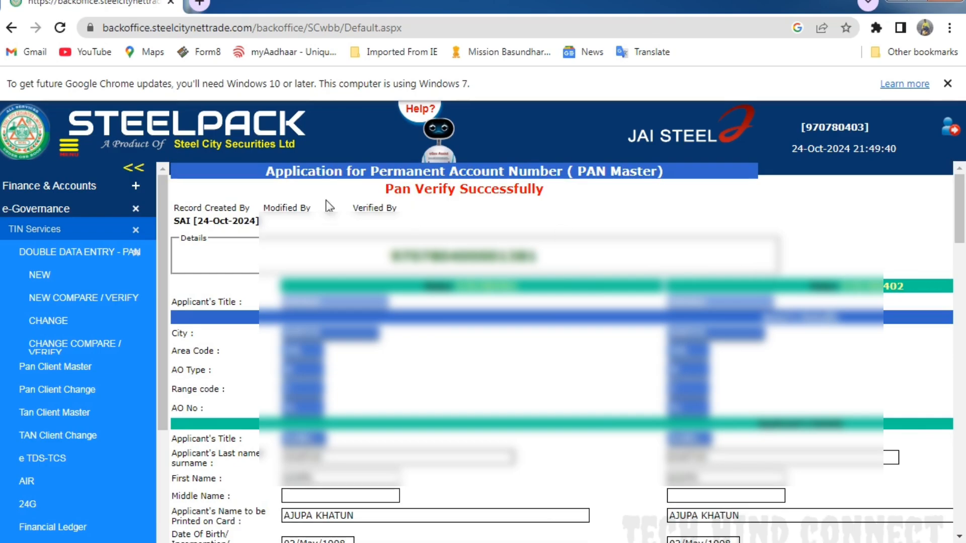